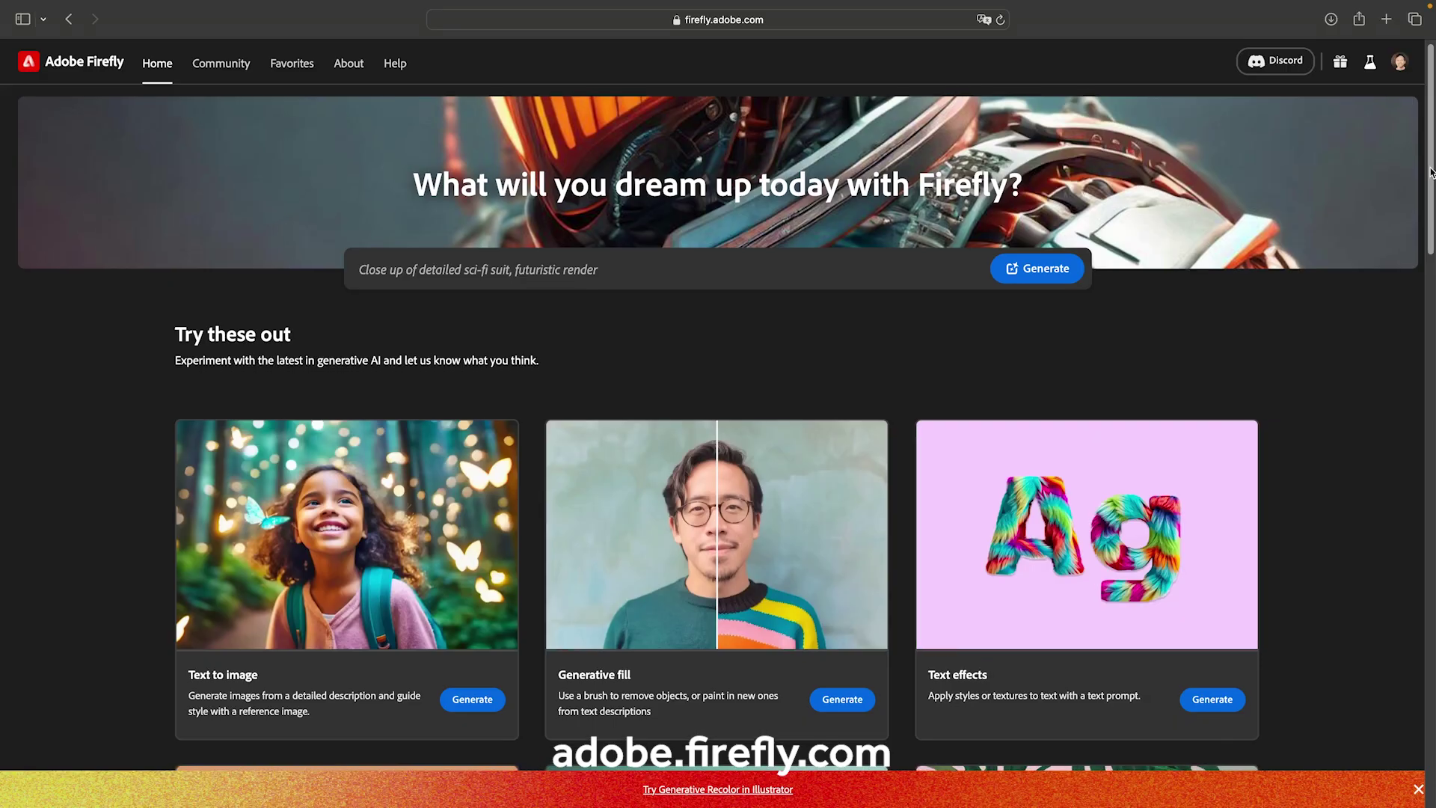
{"action": "scroll", "coordinate": [1426, 204], "scroll_direction": "down", "scroll_amount": 2}
{"action": "scroll", "coordinate": [1425, 203], "scroll_direction": "down", "scroll_amount": 1}
{"action": "type", "text": "ate white l"}
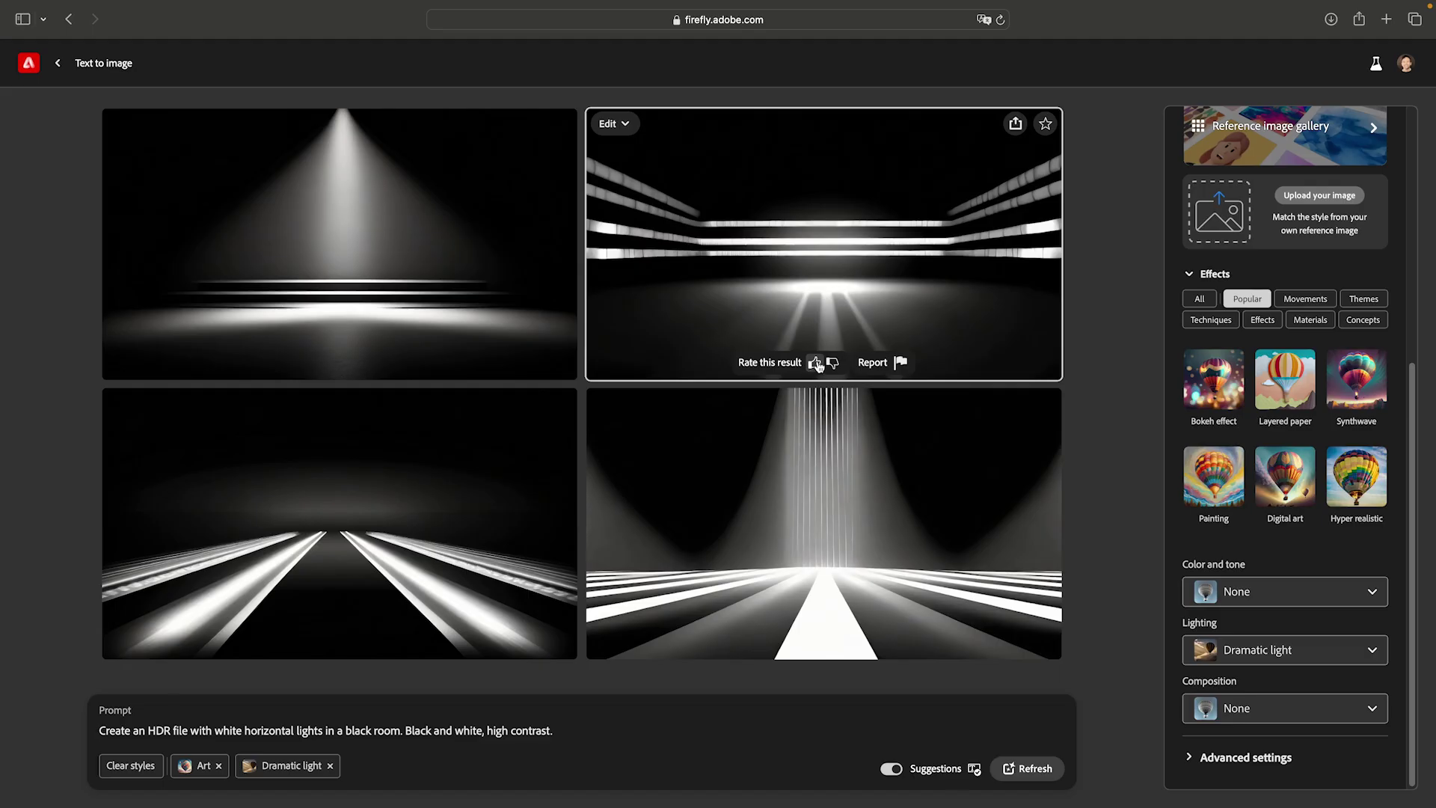
Download the top-right Firefly image of white horizontal lights through its Share menu
{"action": "left_click", "coordinate": [817, 364]}
{"action": "left_click", "coordinate": [1015, 125]}
{"action": "left_click", "coordinate": [1158, 206]}
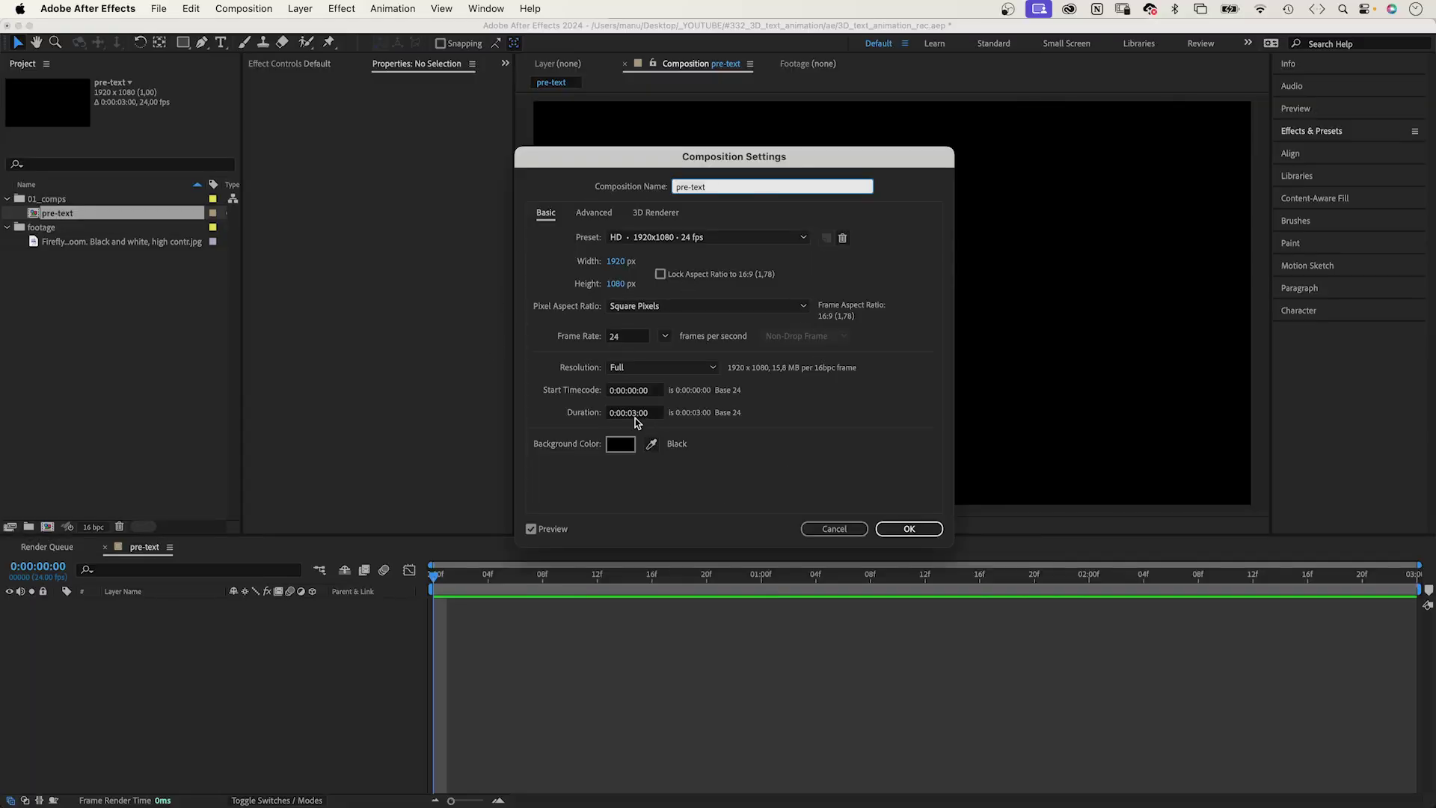
Set the pre-text composition's 3D renderer to Cinema 4D and confirm the settings
{"action": "left_click", "coordinate": [657, 213]}
{"action": "left_click", "coordinate": [672, 280]}
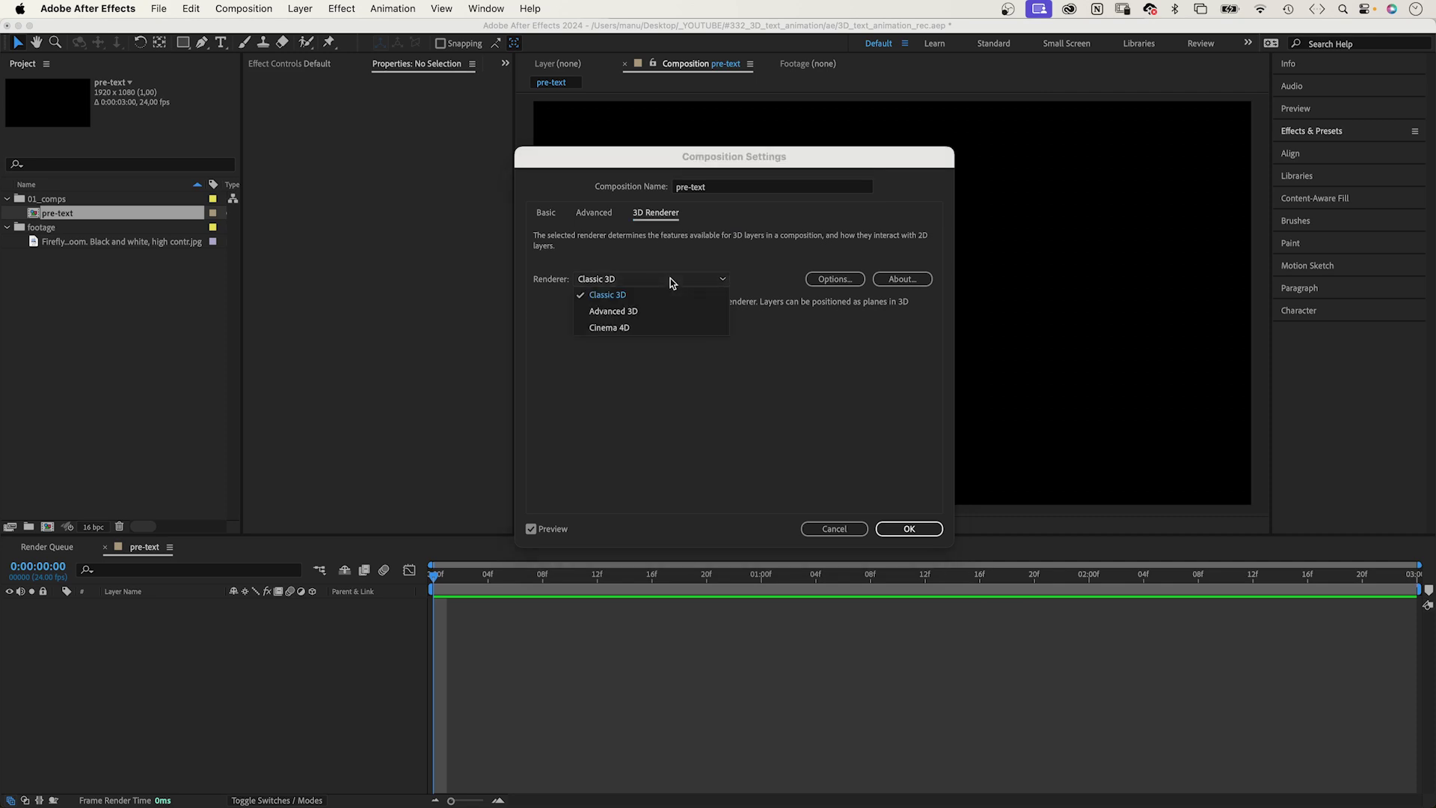
{"action": "left_click", "coordinate": [614, 330]}
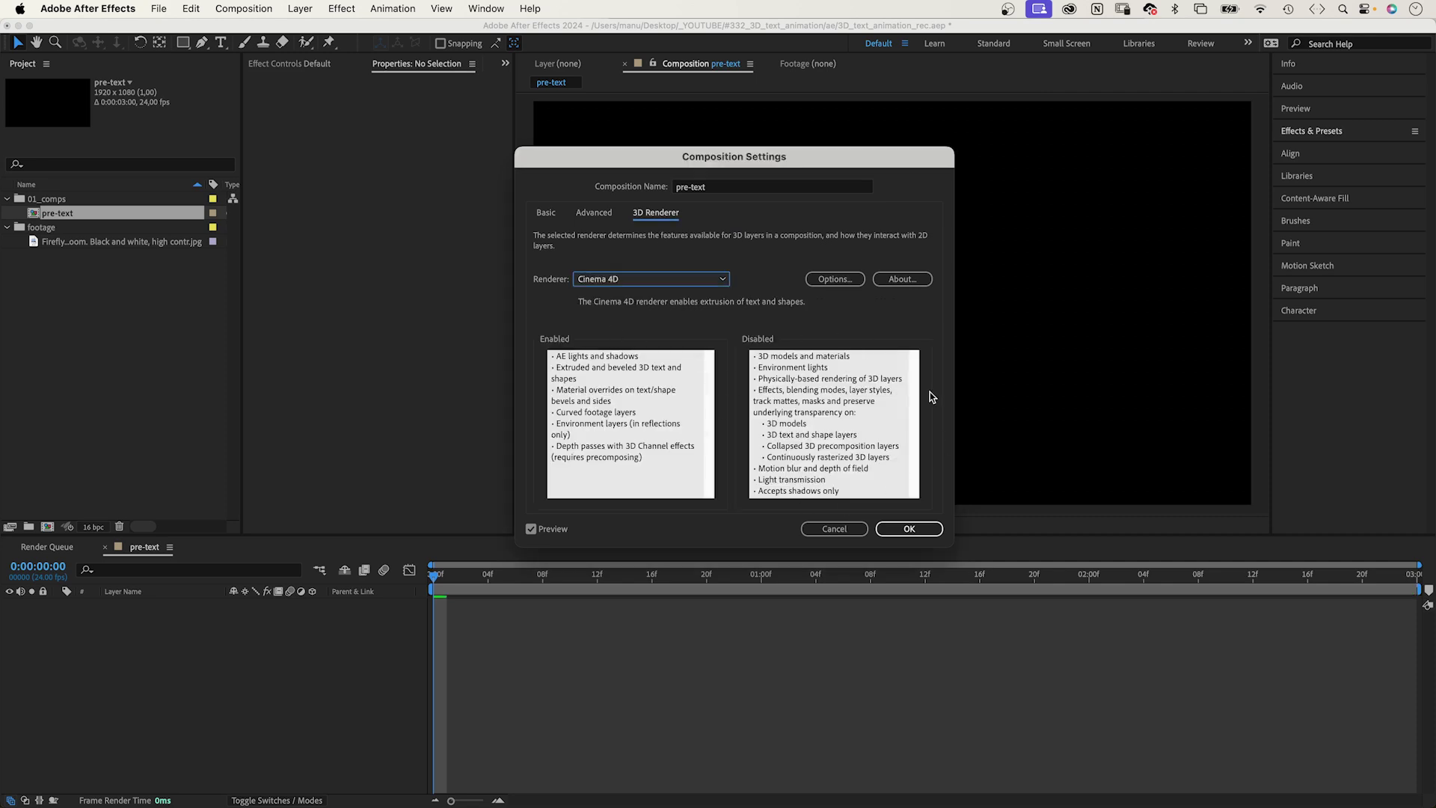
{"action": "left_click", "coordinate": [910, 529]}
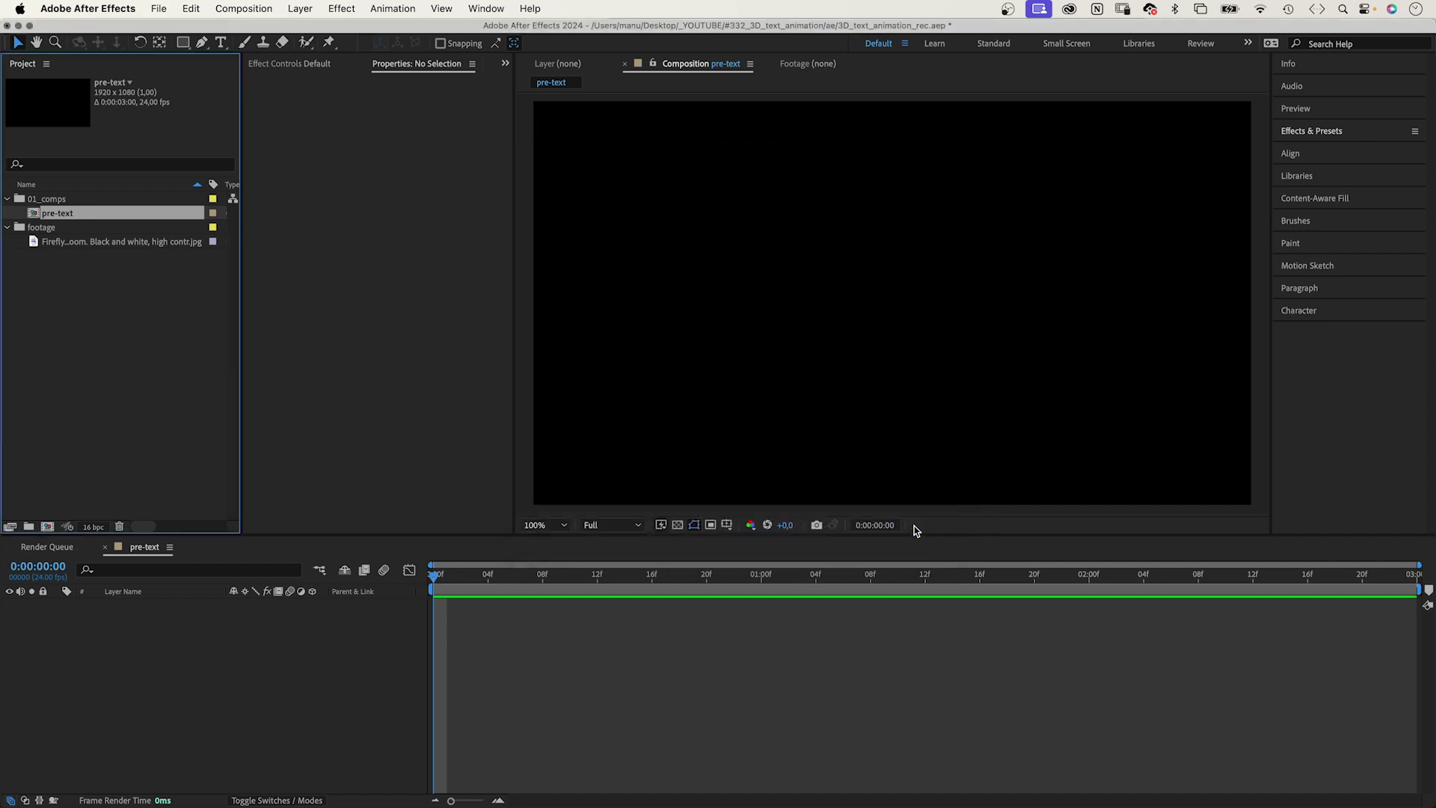
Create a text layer reading 'DEPTH' in the pre-text composition
{"action": "left_click", "coordinate": [222, 42]}
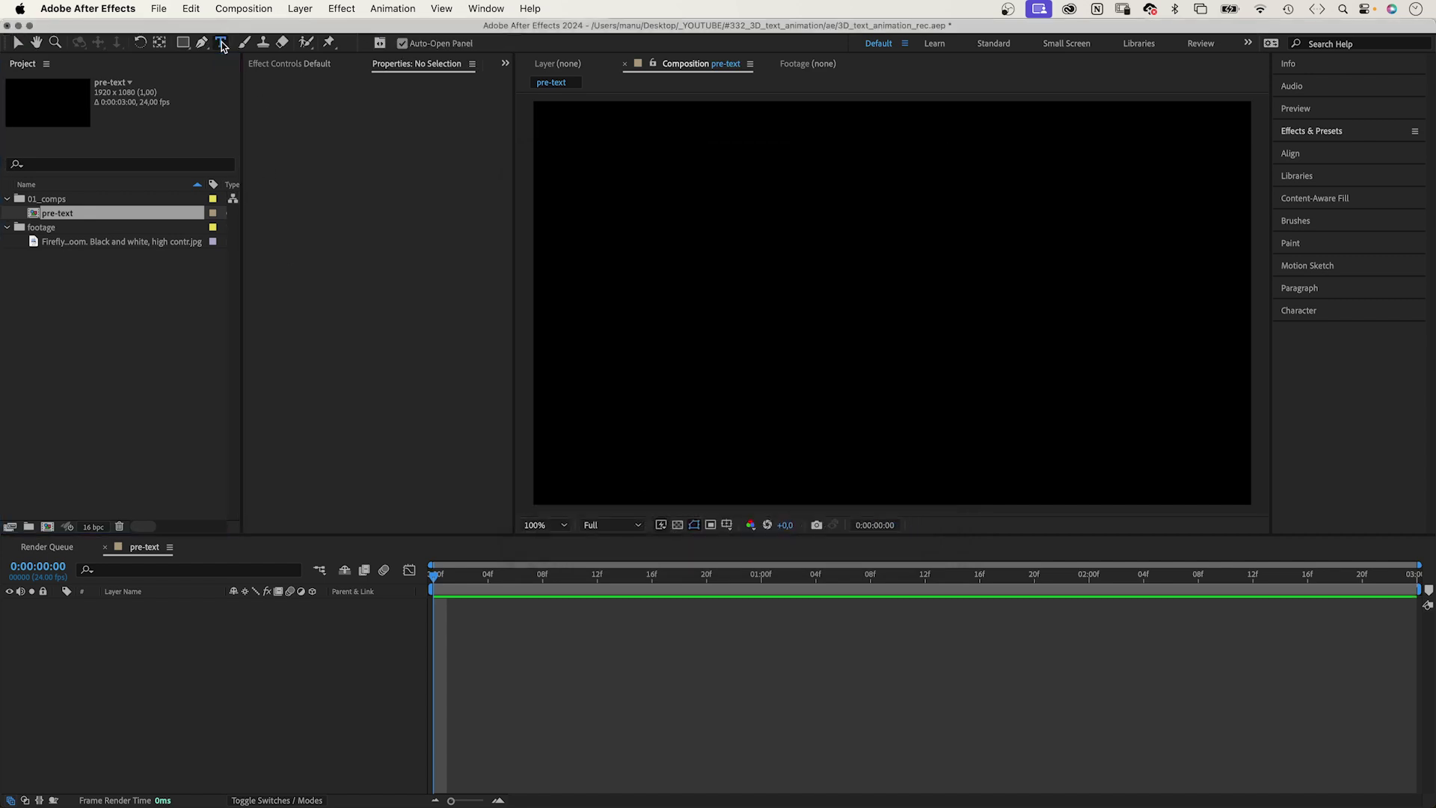
{"action": "left_click", "coordinate": [715, 294]}
{"action": "type", "text": "DEP"}
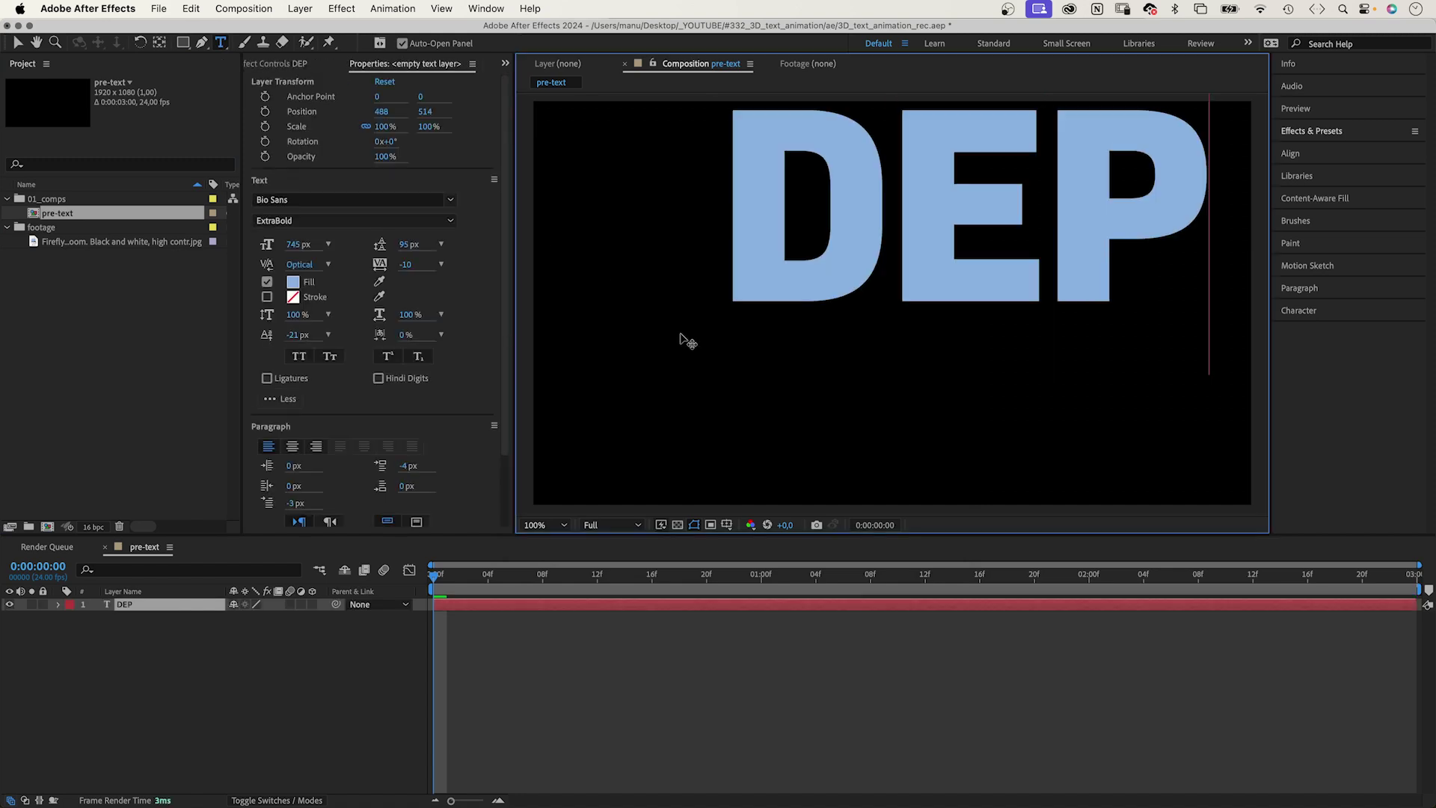
{"action": "type", "text": "TH"}
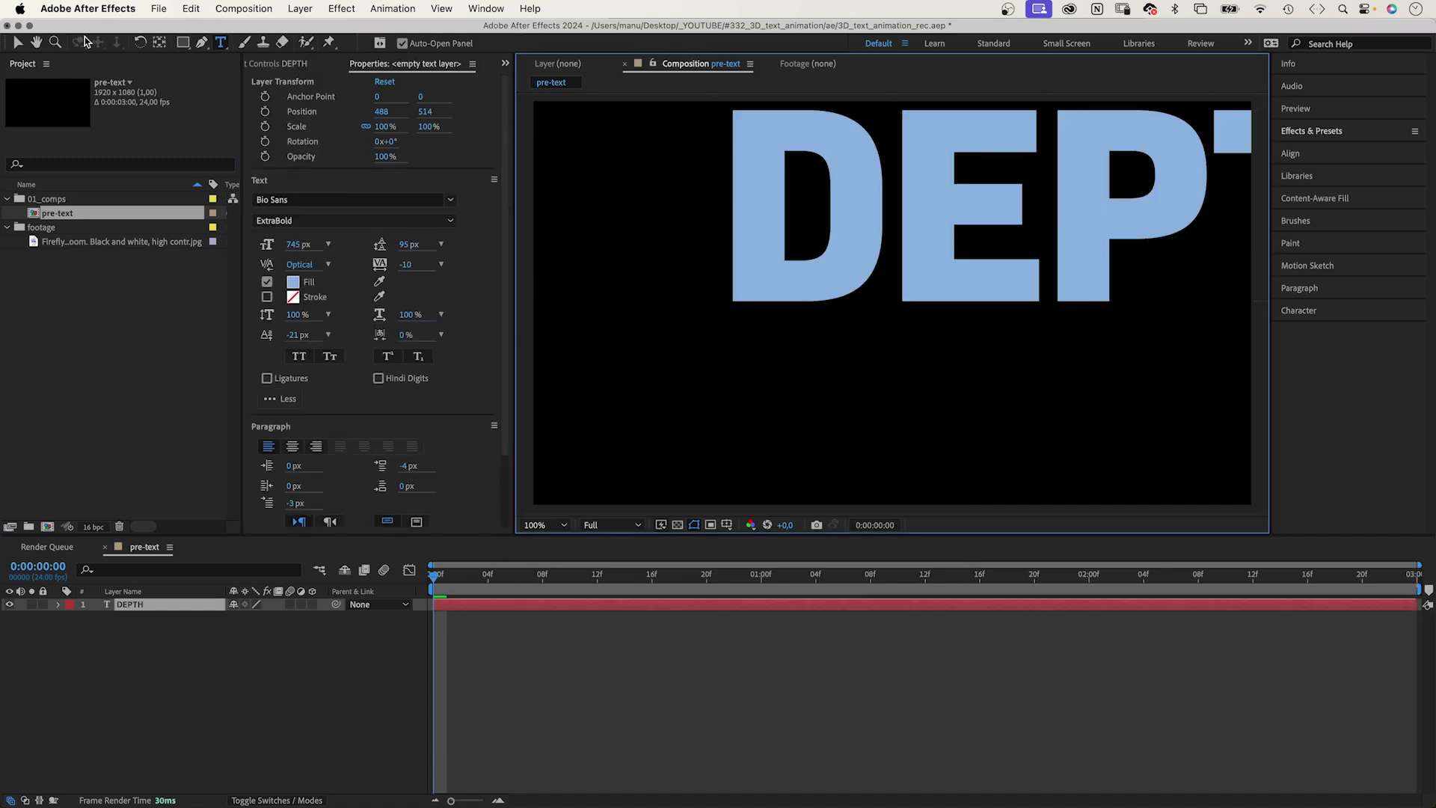
{"action": "left_click", "coordinate": [16, 44]}
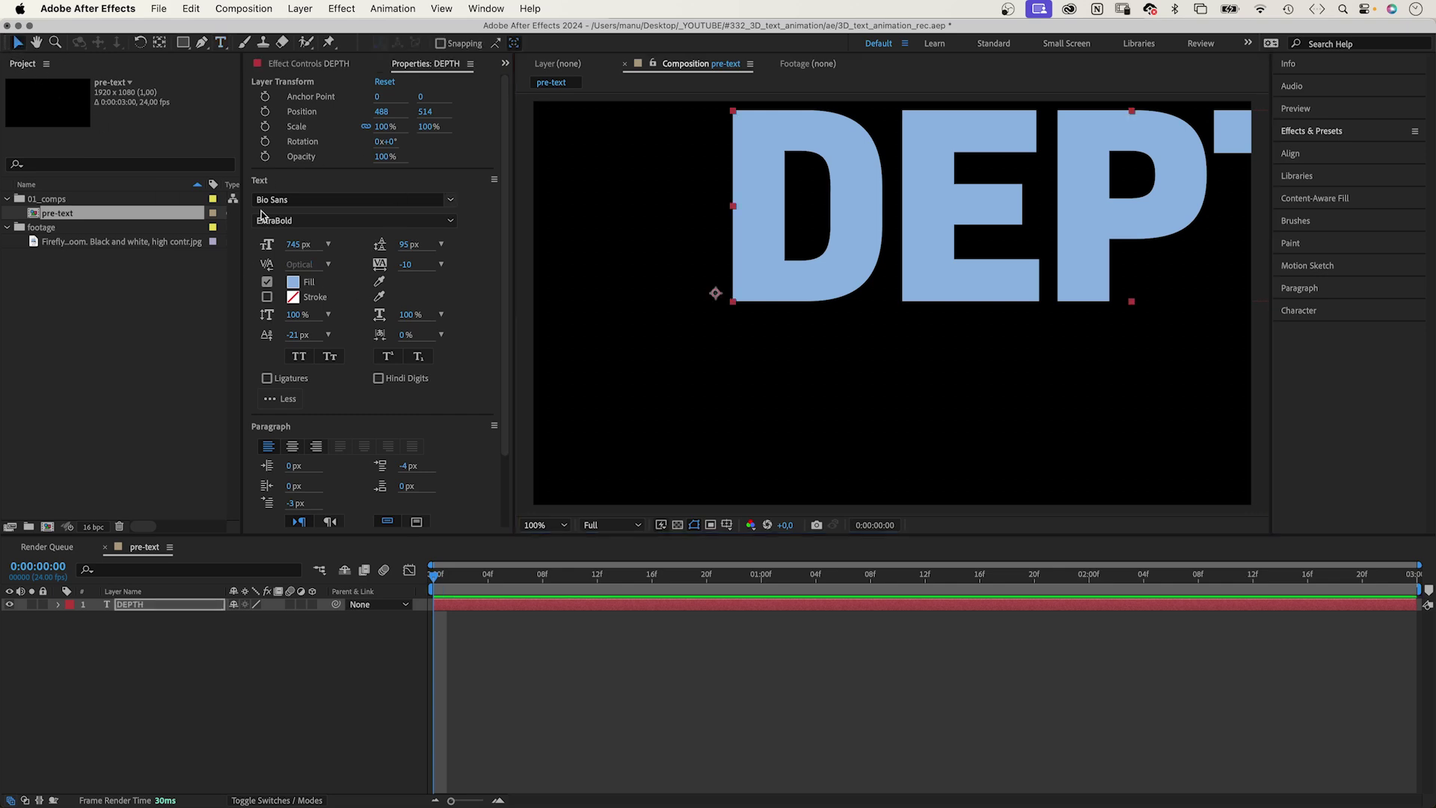
{"action": "type", "text": "0"}
Give the DEPTH text tracking 0 and a lighter blue fill colour
{"action": "left_click", "coordinate": [407, 266]}
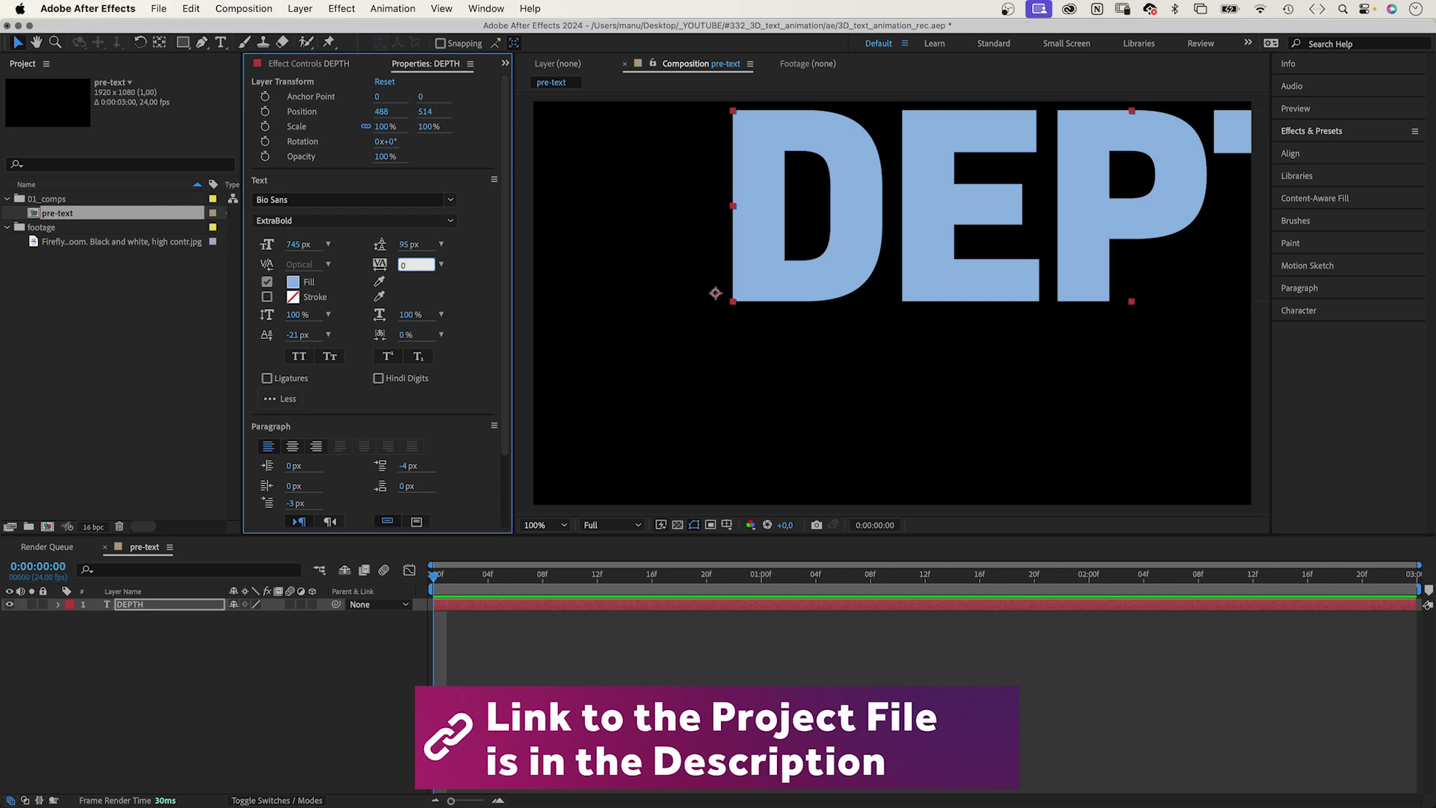
{"action": "key", "text": "Return"}
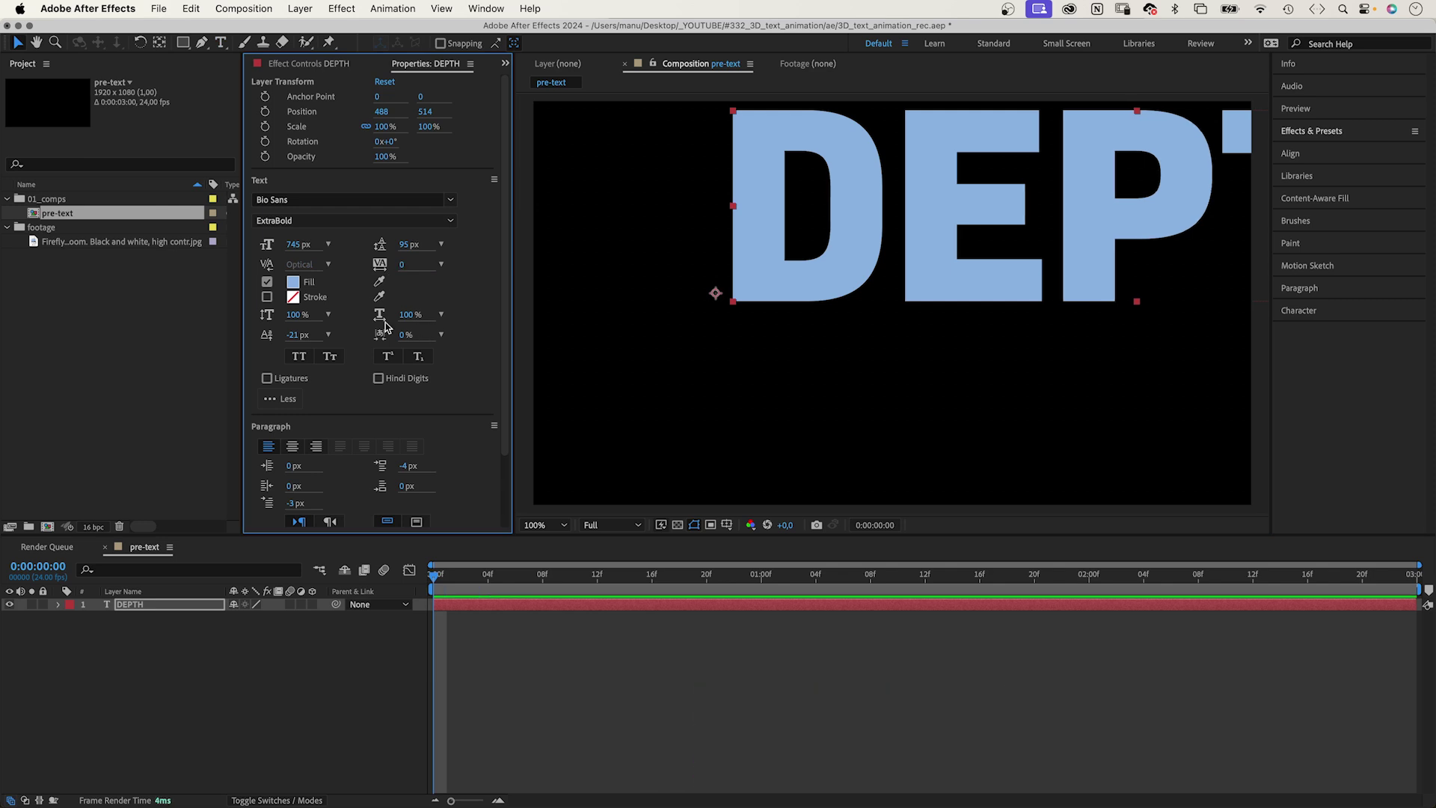
{"action": "left_click", "coordinate": [295, 282]}
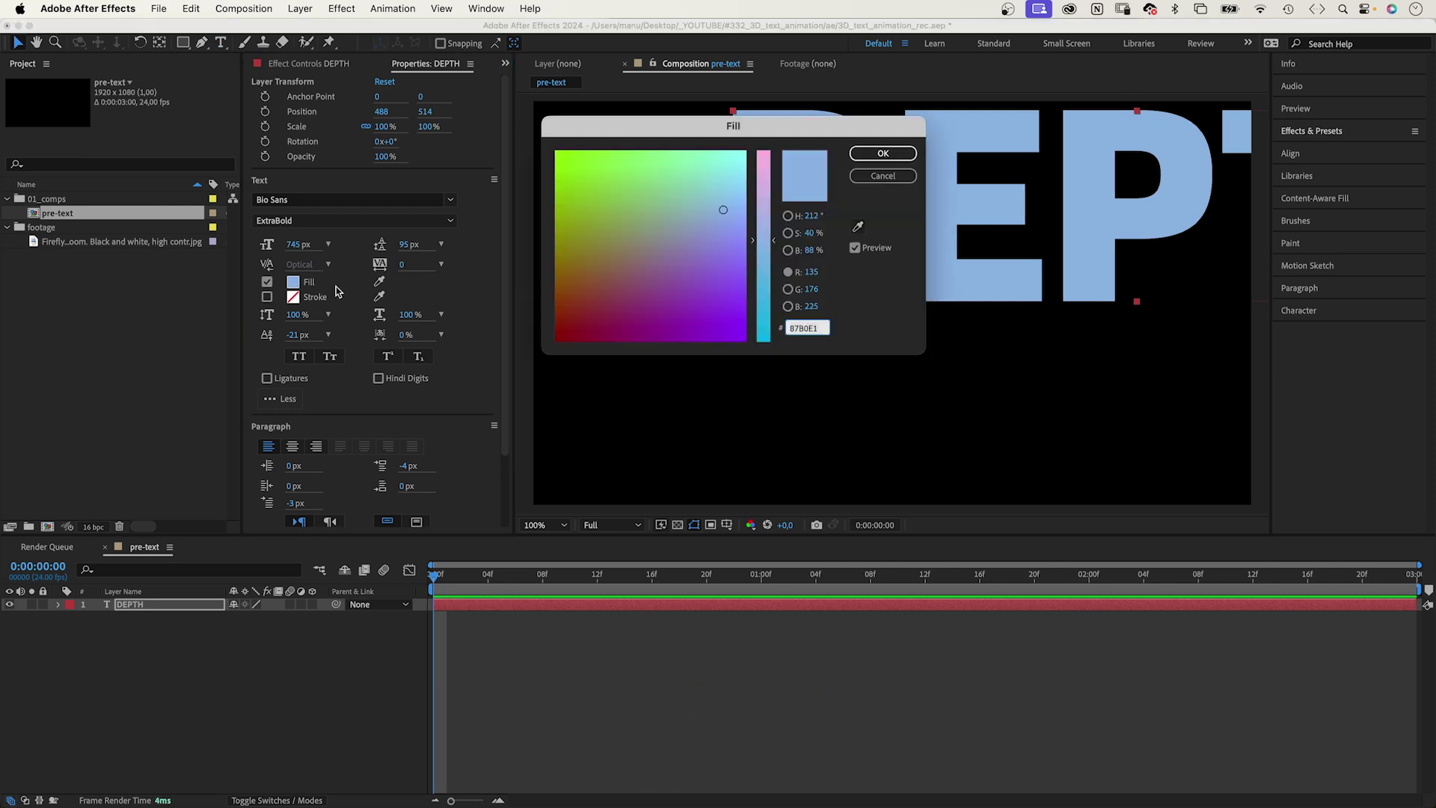
{"action": "left_click_drag", "start_coordinate": [722, 211], "coordinate": [727, 199]}
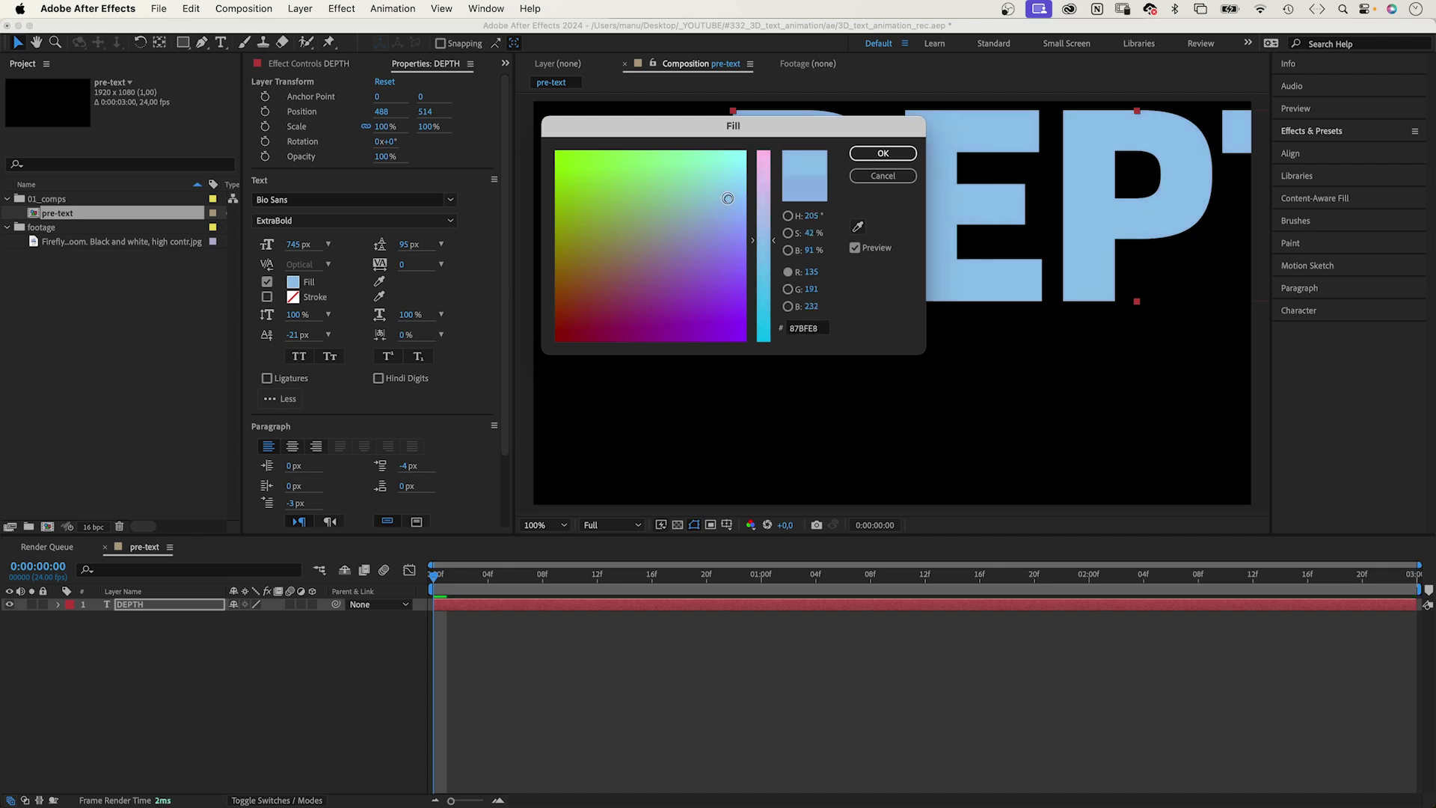
{"action": "left_click", "coordinate": [872, 153]}
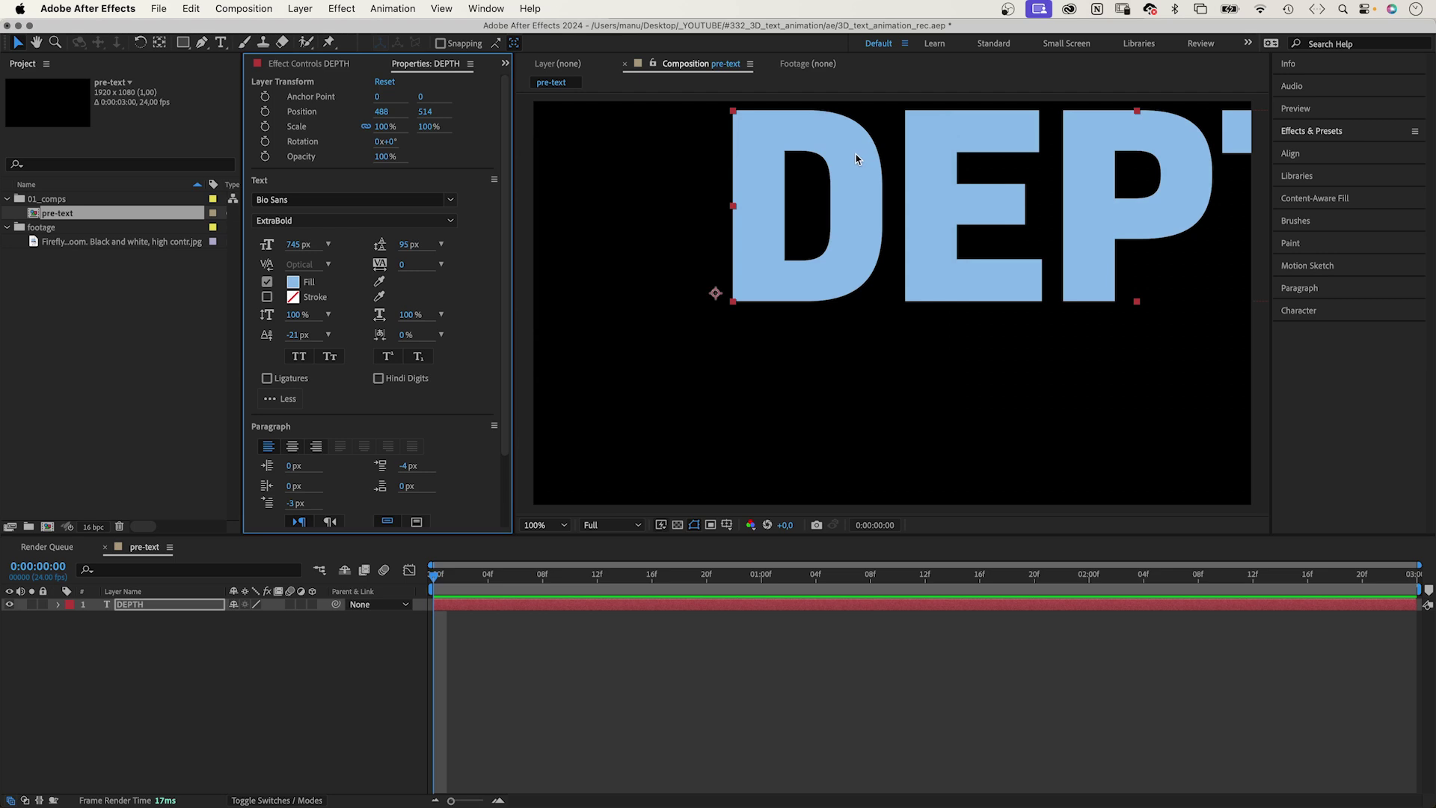
Make the DEPTH layer 3D and move the text left and down
{"action": "left_click", "coordinate": [312, 605]}
{"action": "mouse_move", "coordinate": [945, 280]}
{"action": "left_mouse_down"}
{"action": "mouse_move", "coordinate": [773, 370]}
{"action": "mouse_move", "coordinate": [705, 376]}
{"action": "left_mouse_up"}
{"action": "left_click", "coordinate": [58, 605]}
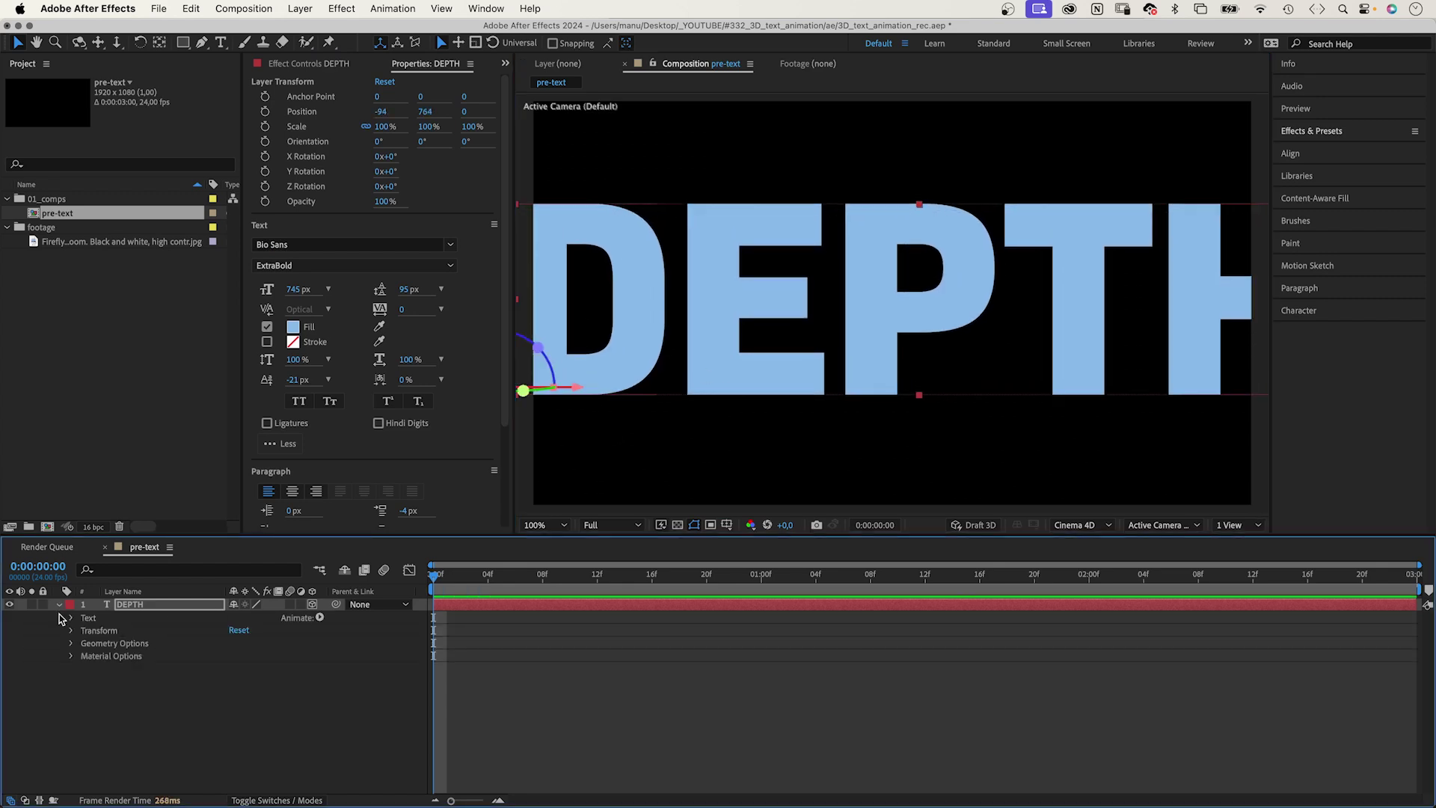
Set the text geometry to an Angular bevel, bevel depth 5 and extrusion depth 400
{"action": "left_click", "coordinate": [108, 645]}
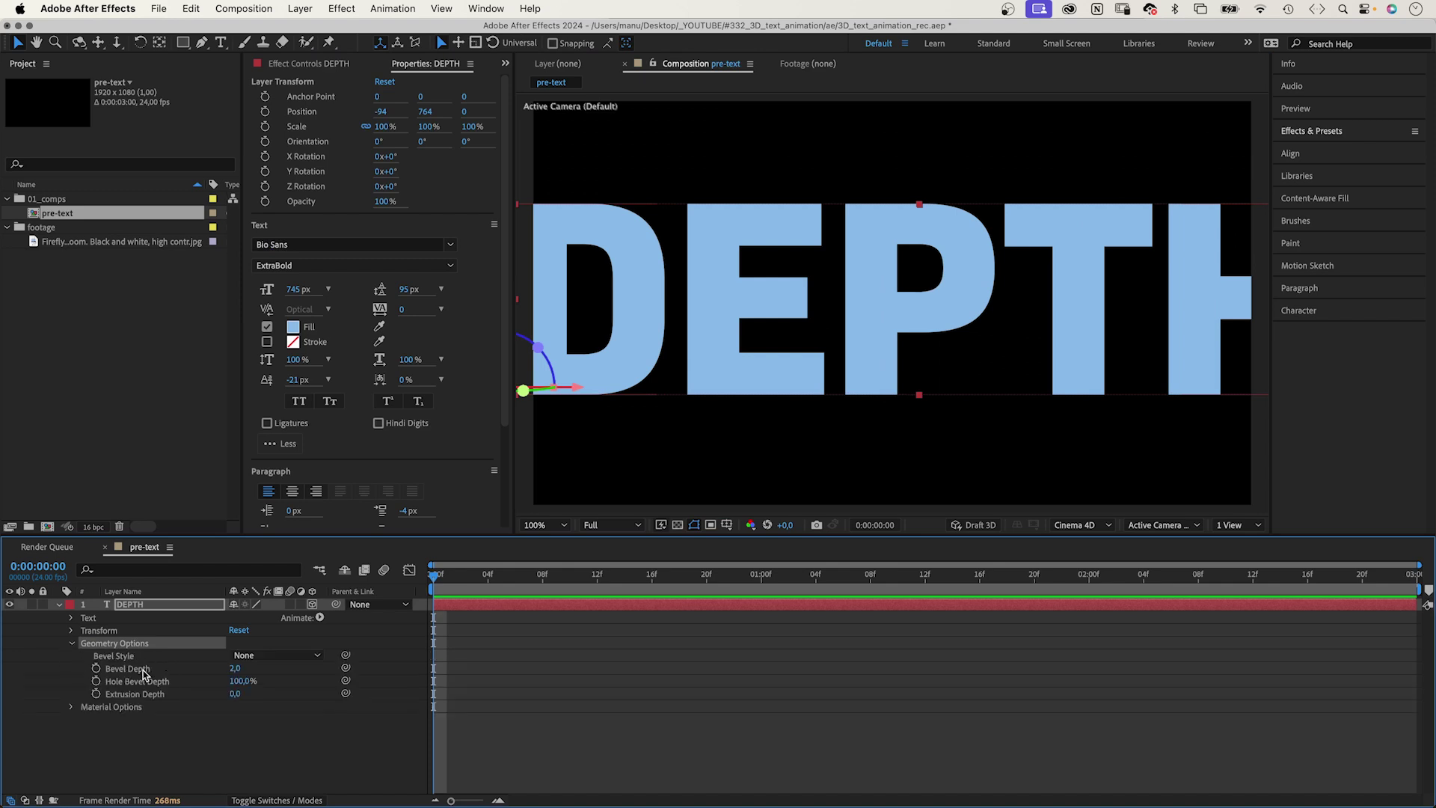
{"action": "left_click", "coordinate": [256, 655]}
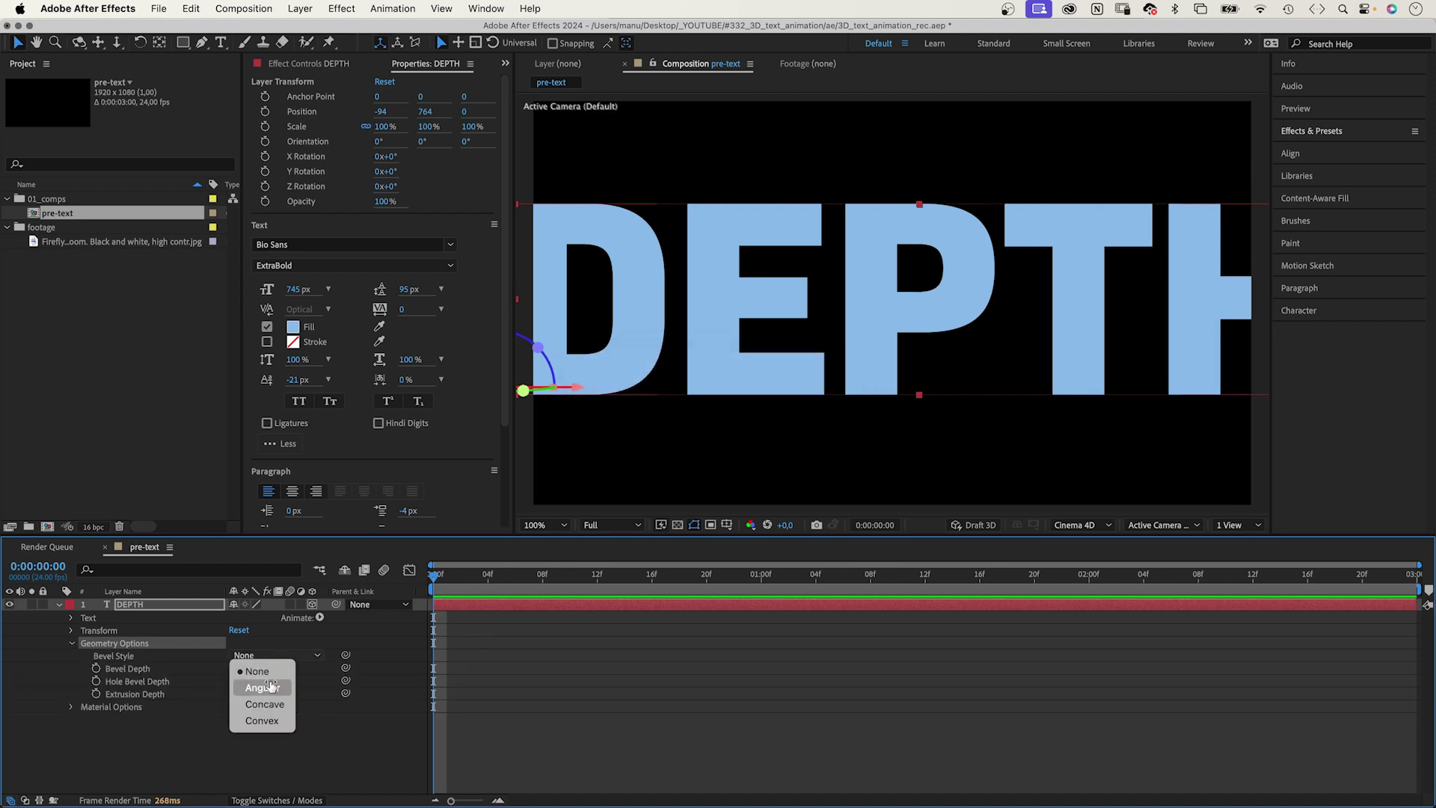
{"action": "left_click", "coordinate": [263, 687]}
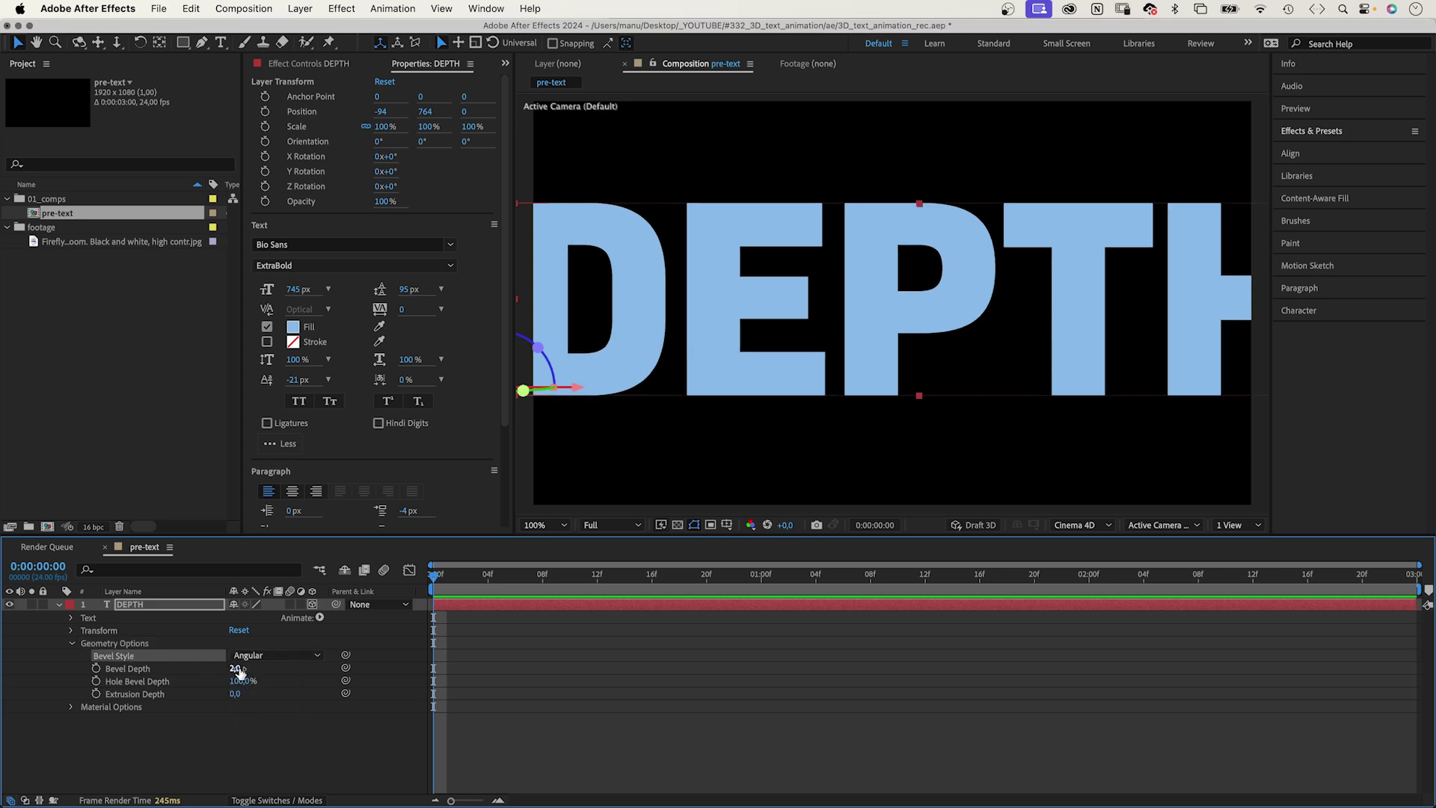
{"action": "left_click", "coordinate": [234, 670]}
{"action": "type", "text": "5"}
{"action": "key", "text": "Return"}
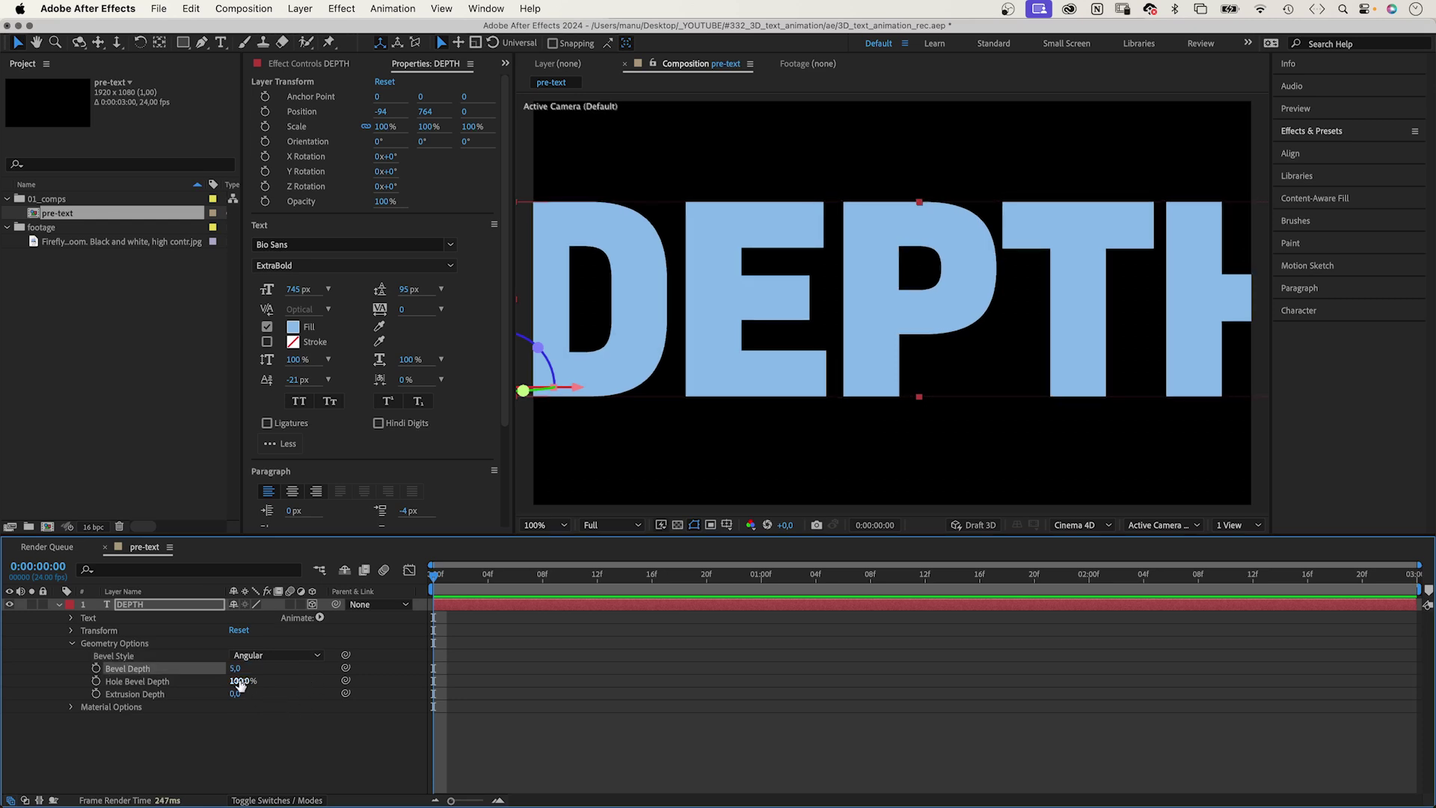
{"action": "left_click", "coordinate": [233, 693]}
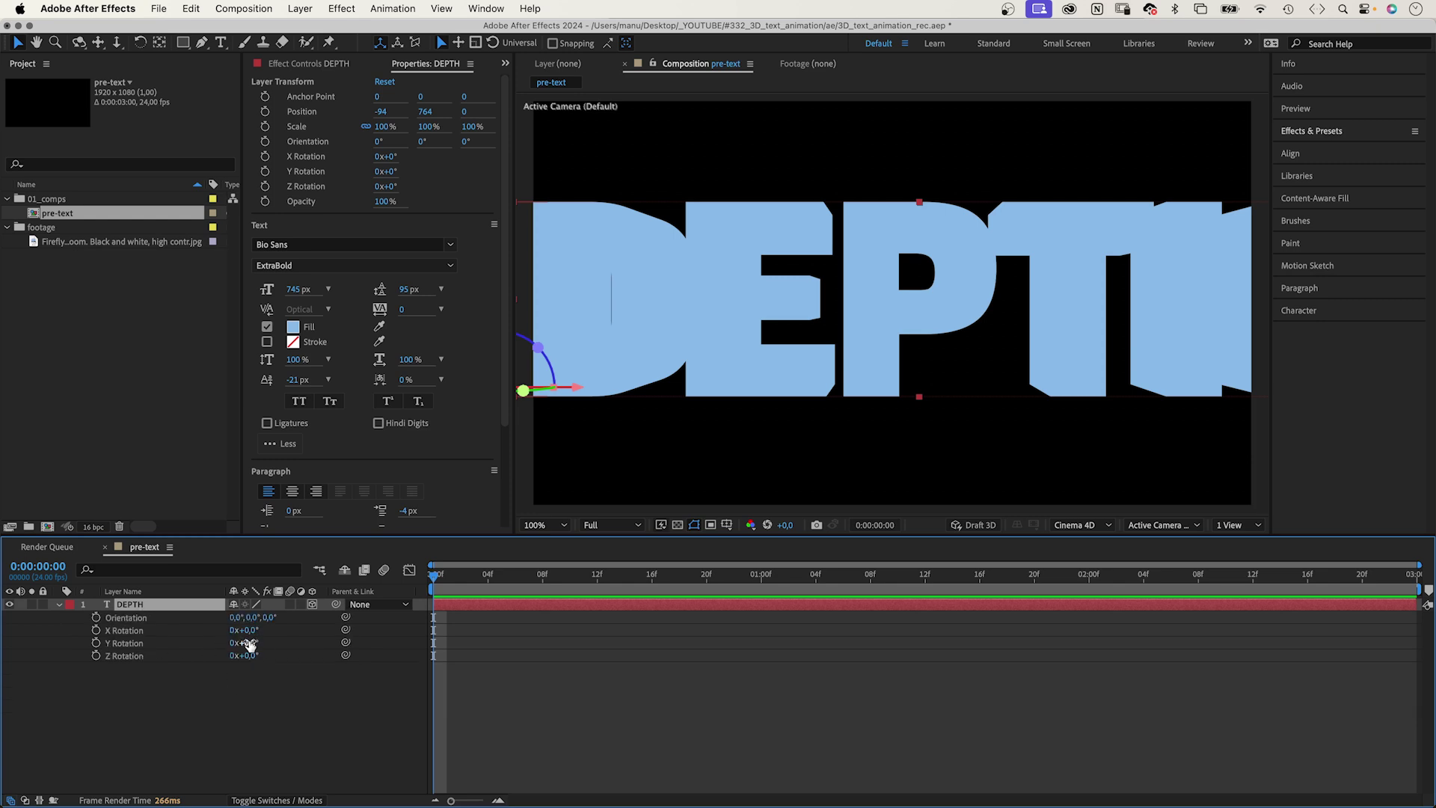
Set the DEPTH layer's Y Rotation to 320° and its Position X to about 382
{"action": "left_click", "coordinate": [247, 643]}
{"action": "type", "text": "32"}
{"action": "key", "text": "Return"}
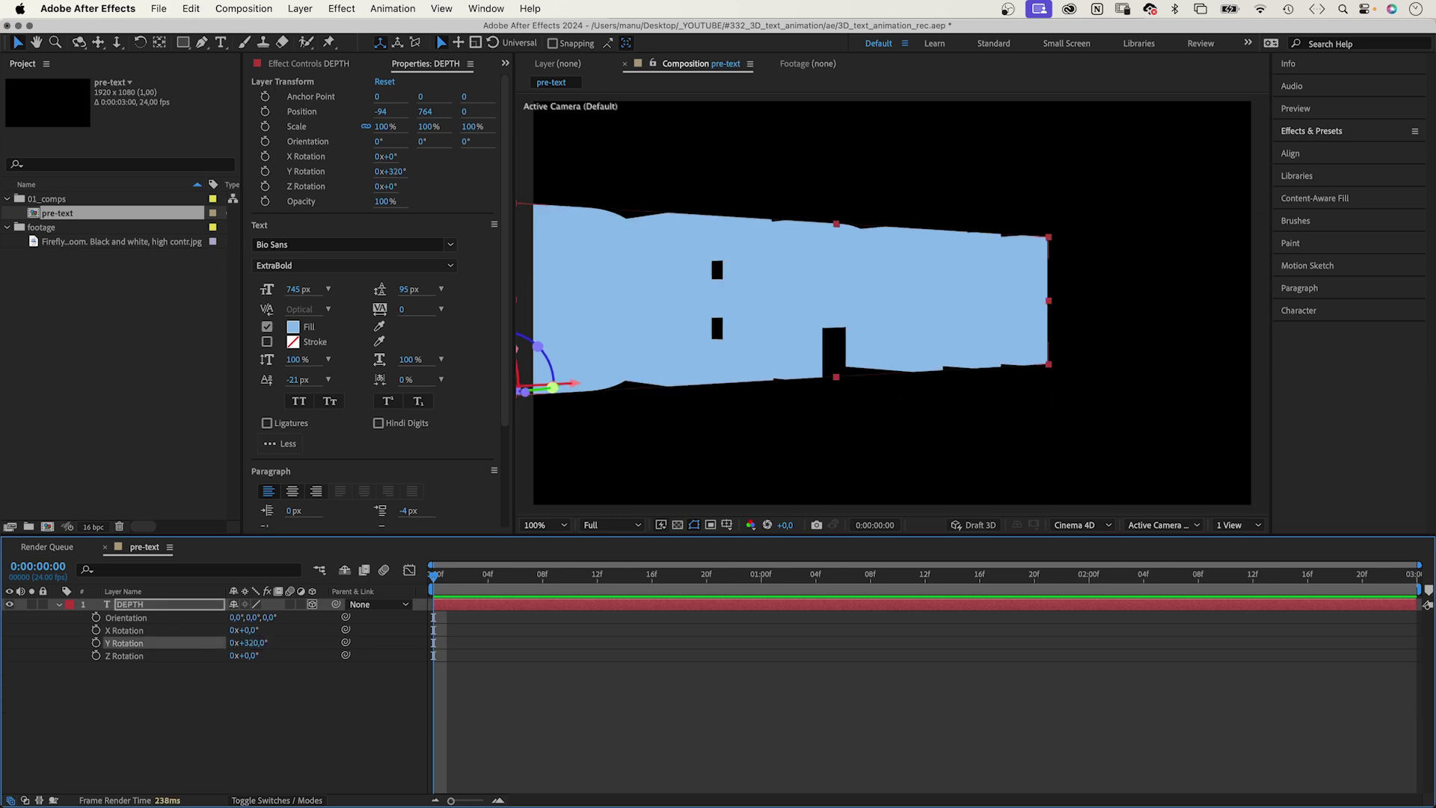
{"action": "key", "text": "shift+p"}
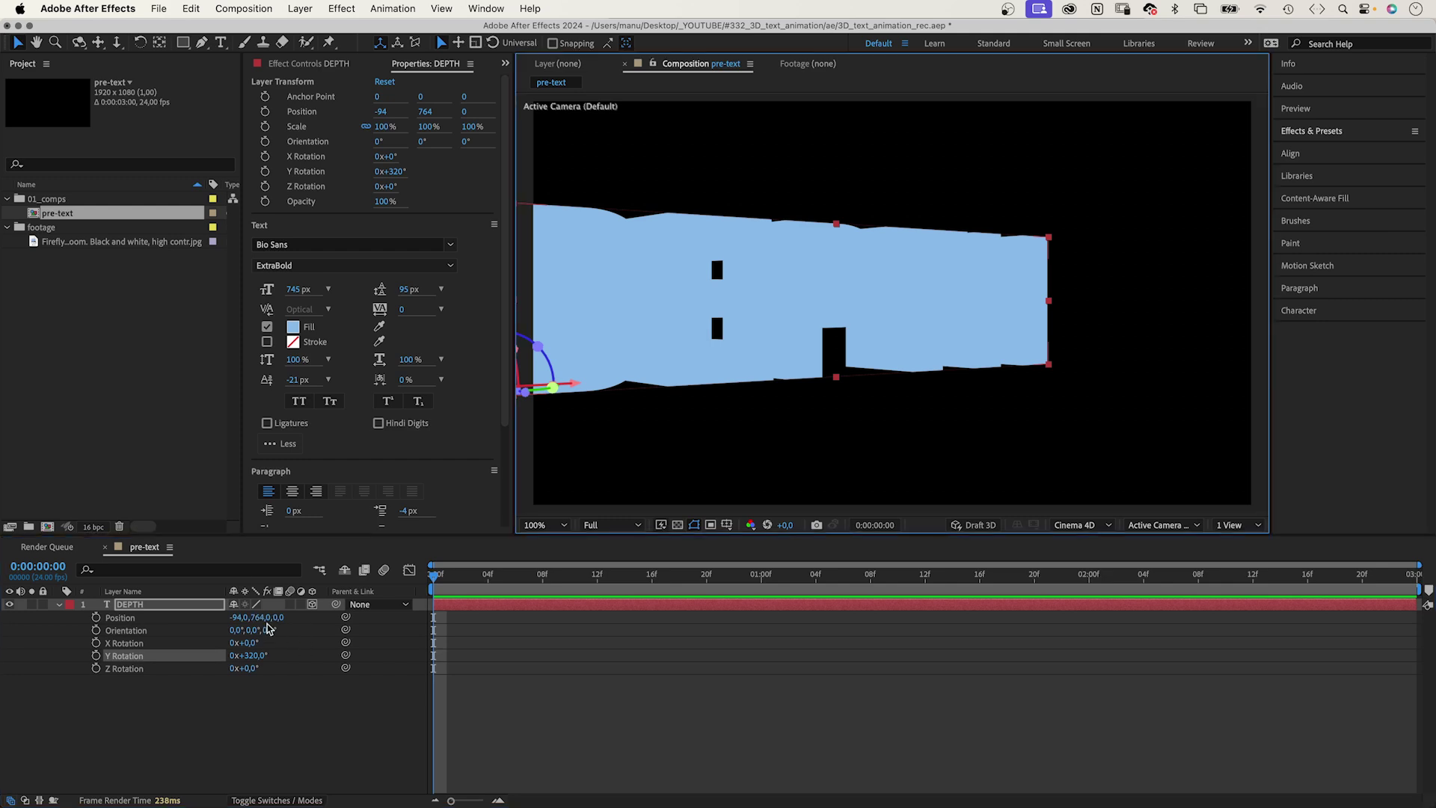
{"action": "left_click_drag", "start_coordinate": [236, 620], "coordinate": [564, 588]}
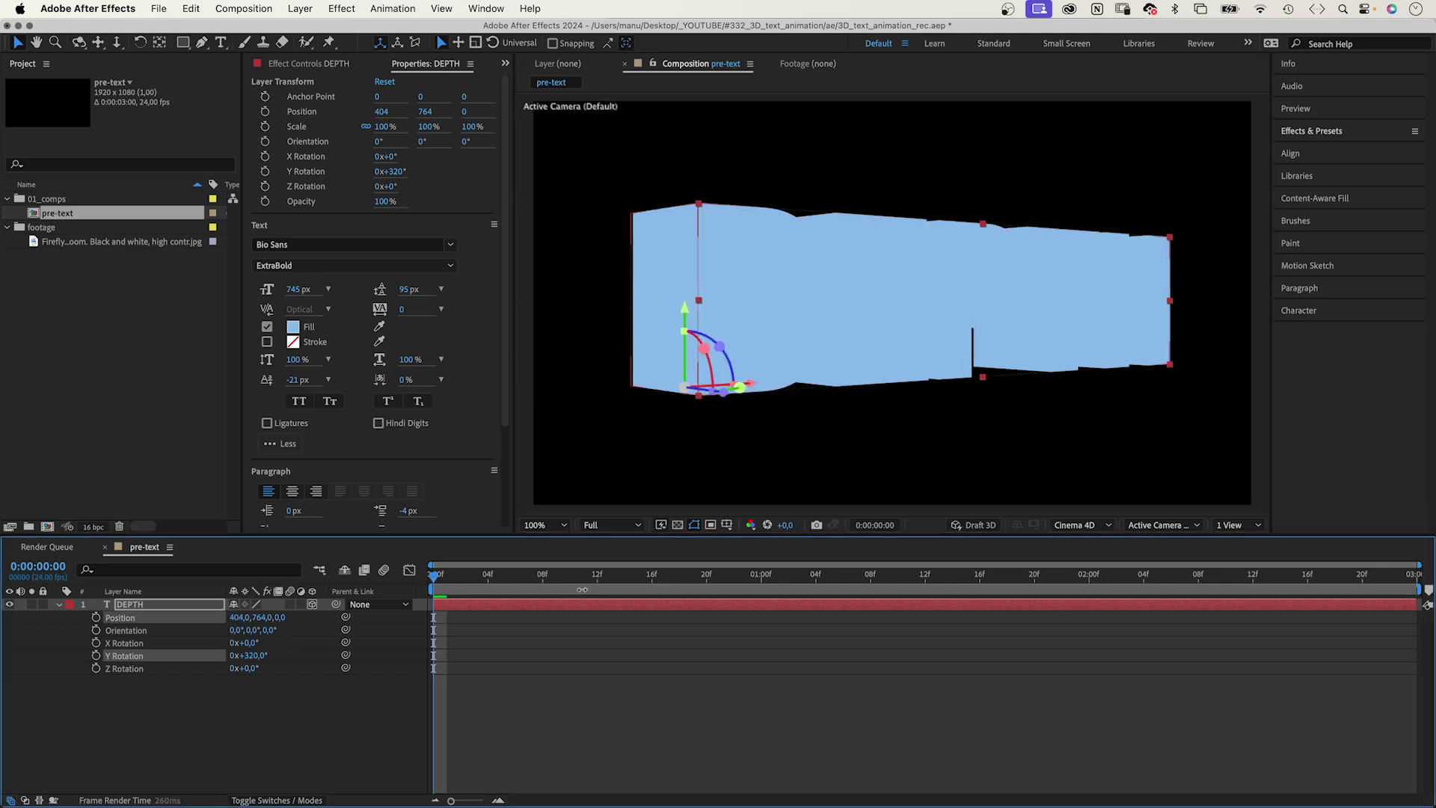
{"action": "left_click_drag", "start_coordinate": [565, 588], "coordinate": [575, 593]}
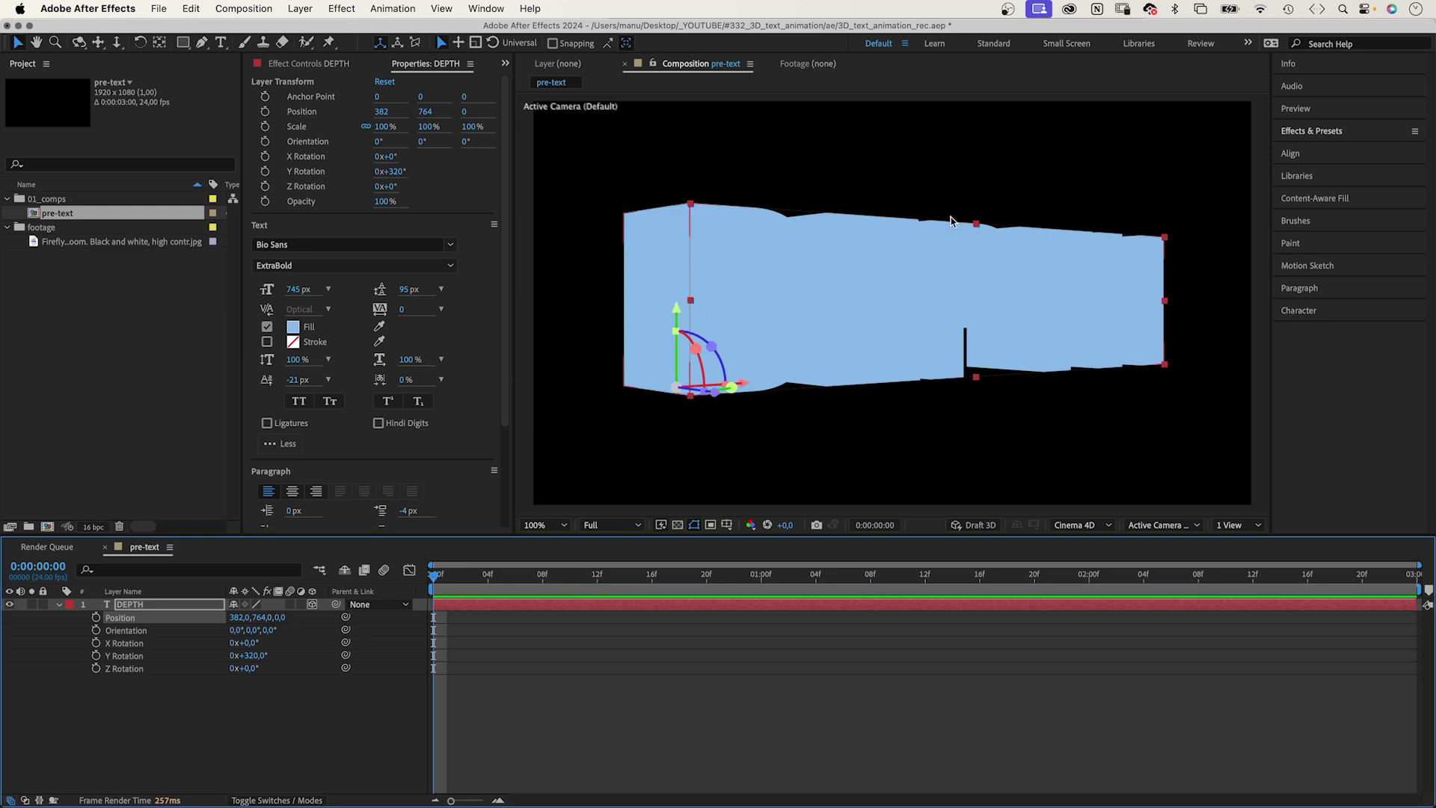
Add a Bevel Color text animator with the bevel colour set to white (FFFFFF)
{"action": "left_click", "coordinate": [59, 604]}
{"action": "left_click", "coordinate": [72, 617]}
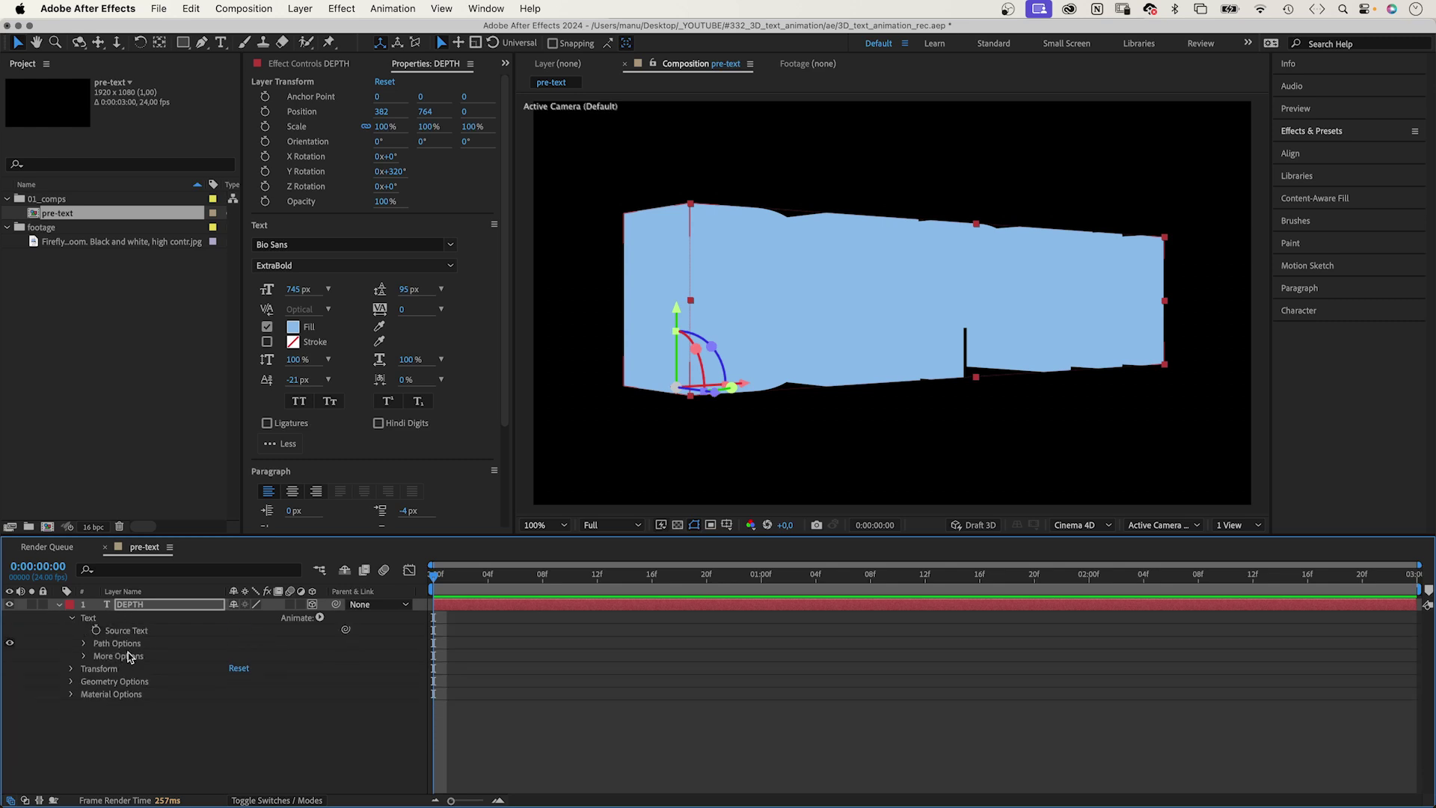
{"action": "left_click", "coordinate": [320, 619]}
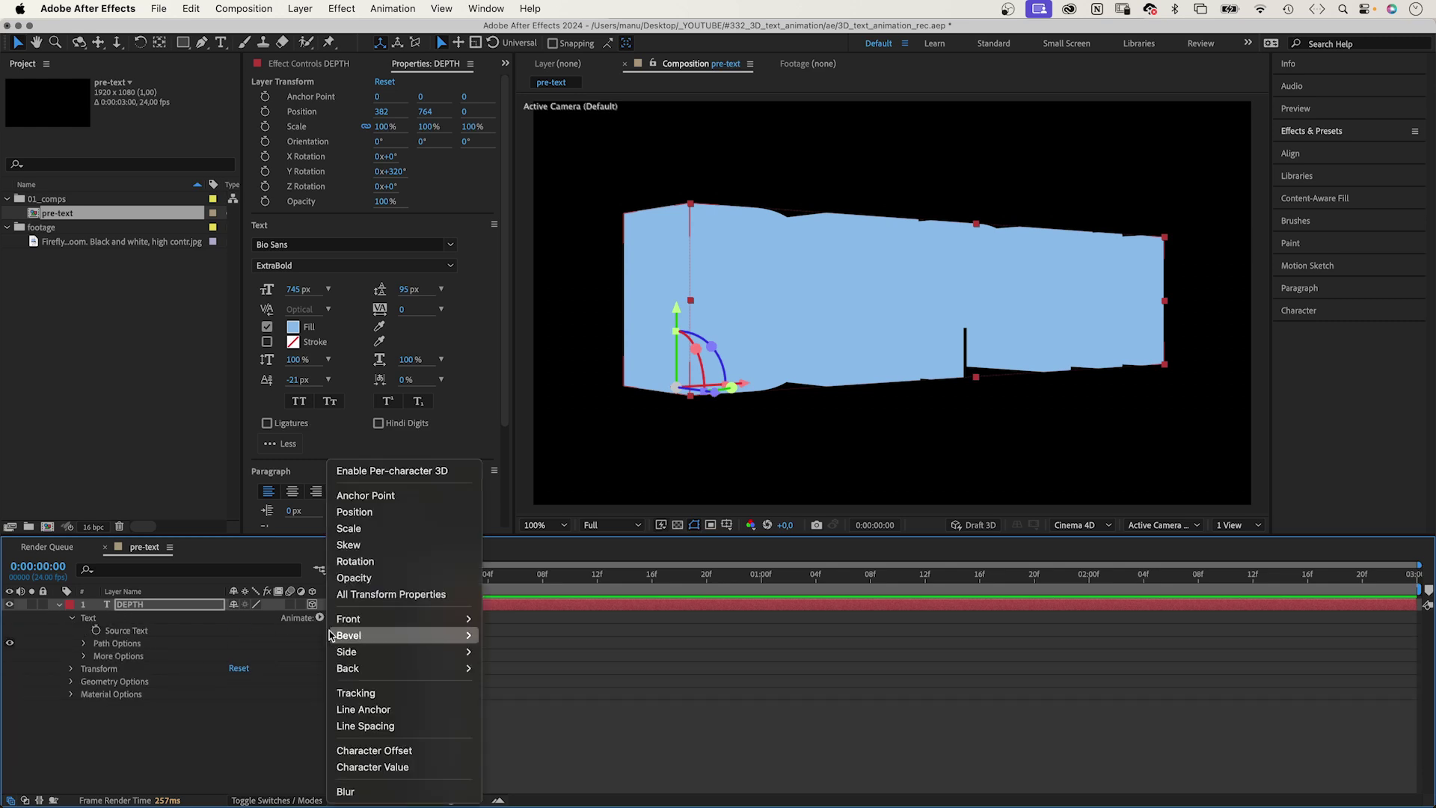
{"action": "mouse_move", "coordinate": [502, 611]}
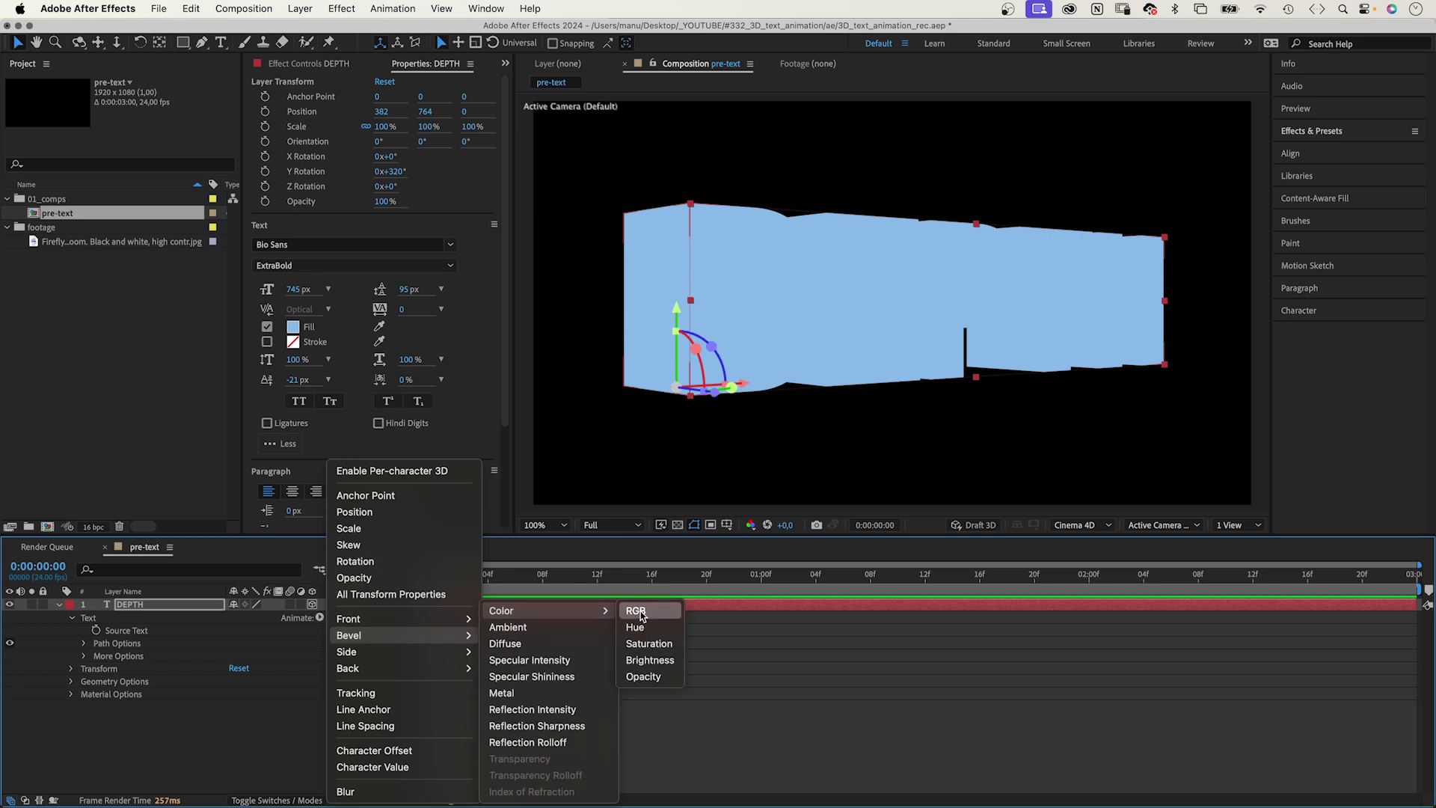
{"action": "left_click", "coordinate": [635, 612]}
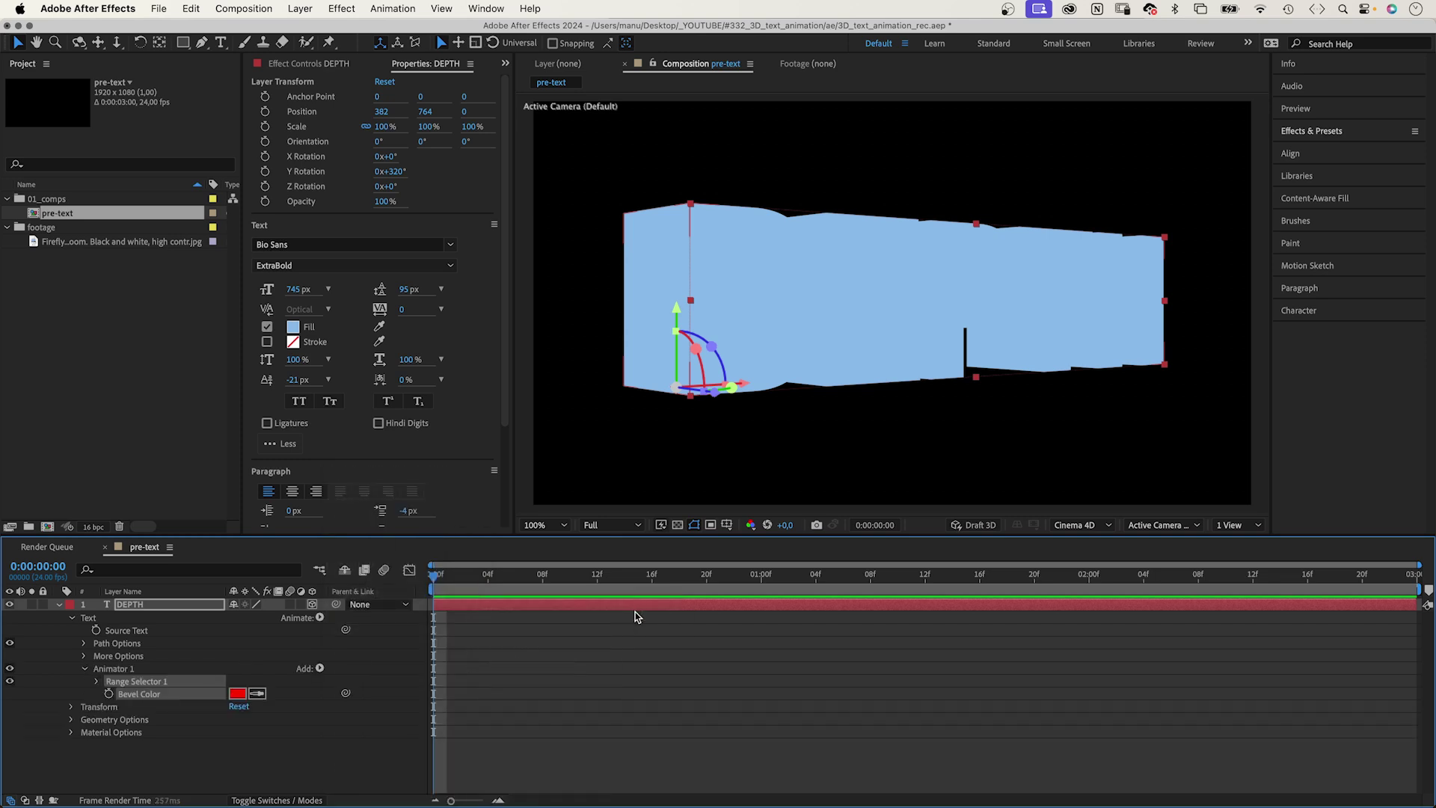
{"action": "left_click", "coordinate": [237, 699]}
{"action": "left_click", "coordinate": [748, 151]}
{"action": "left_click", "coordinate": [873, 154]}
Rename the new animator to 'Color Bevel'
{"action": "left_click", "coordinate": [108, 672]}
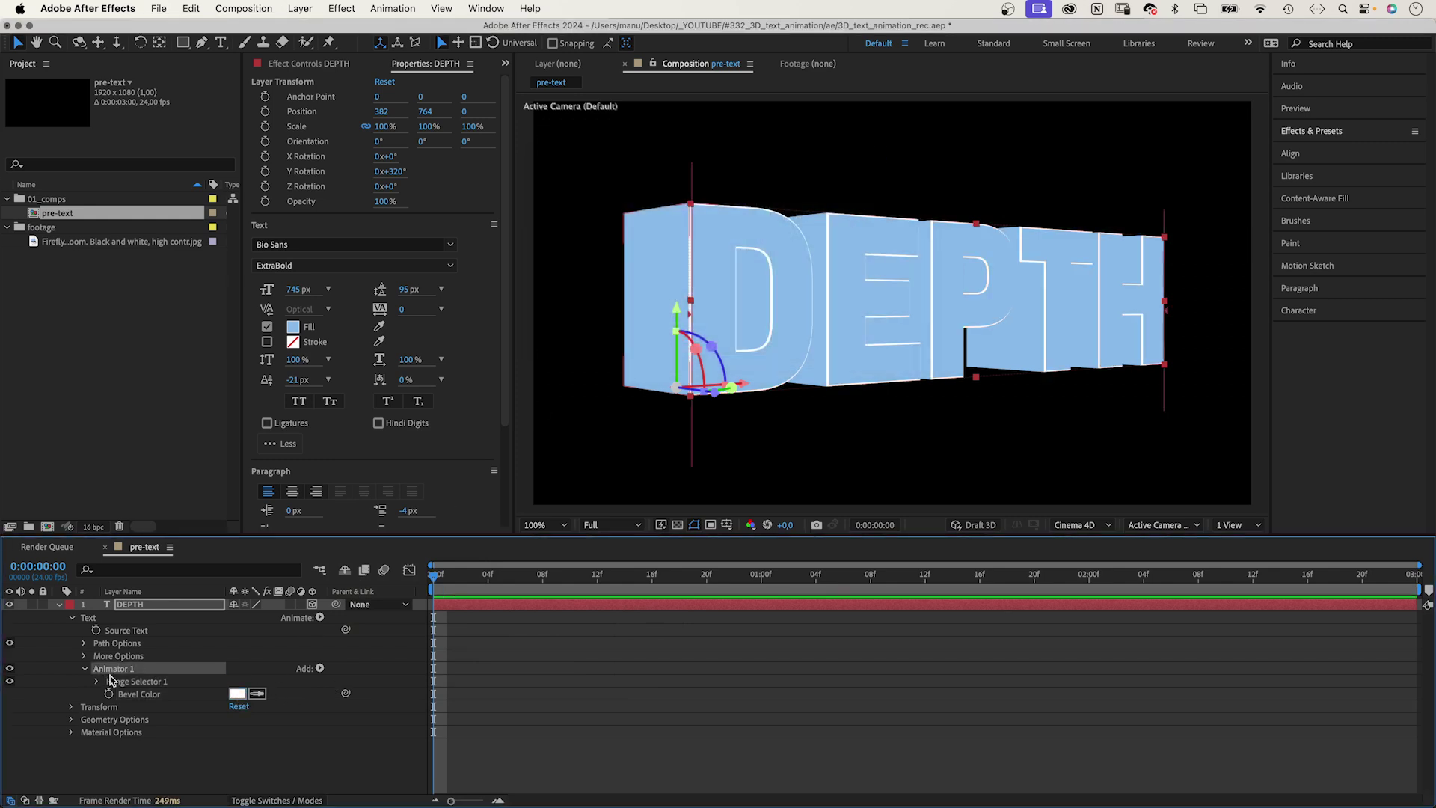
{"action": "key", "text": "Return"}
{"action": "type", "text": "c"}
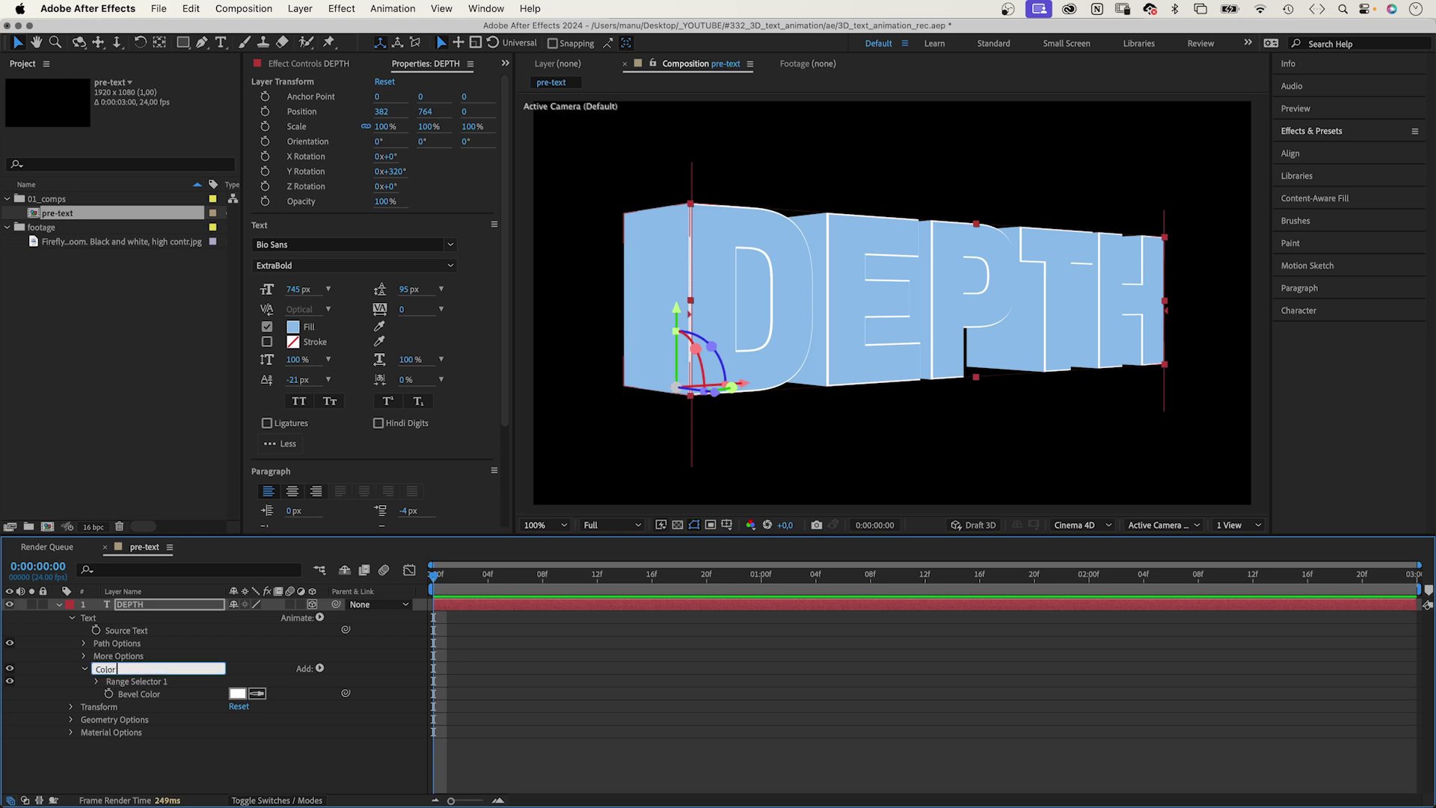
{"action": "type", "text": "Bevel"}
{"action": "key", "text": "Return"}
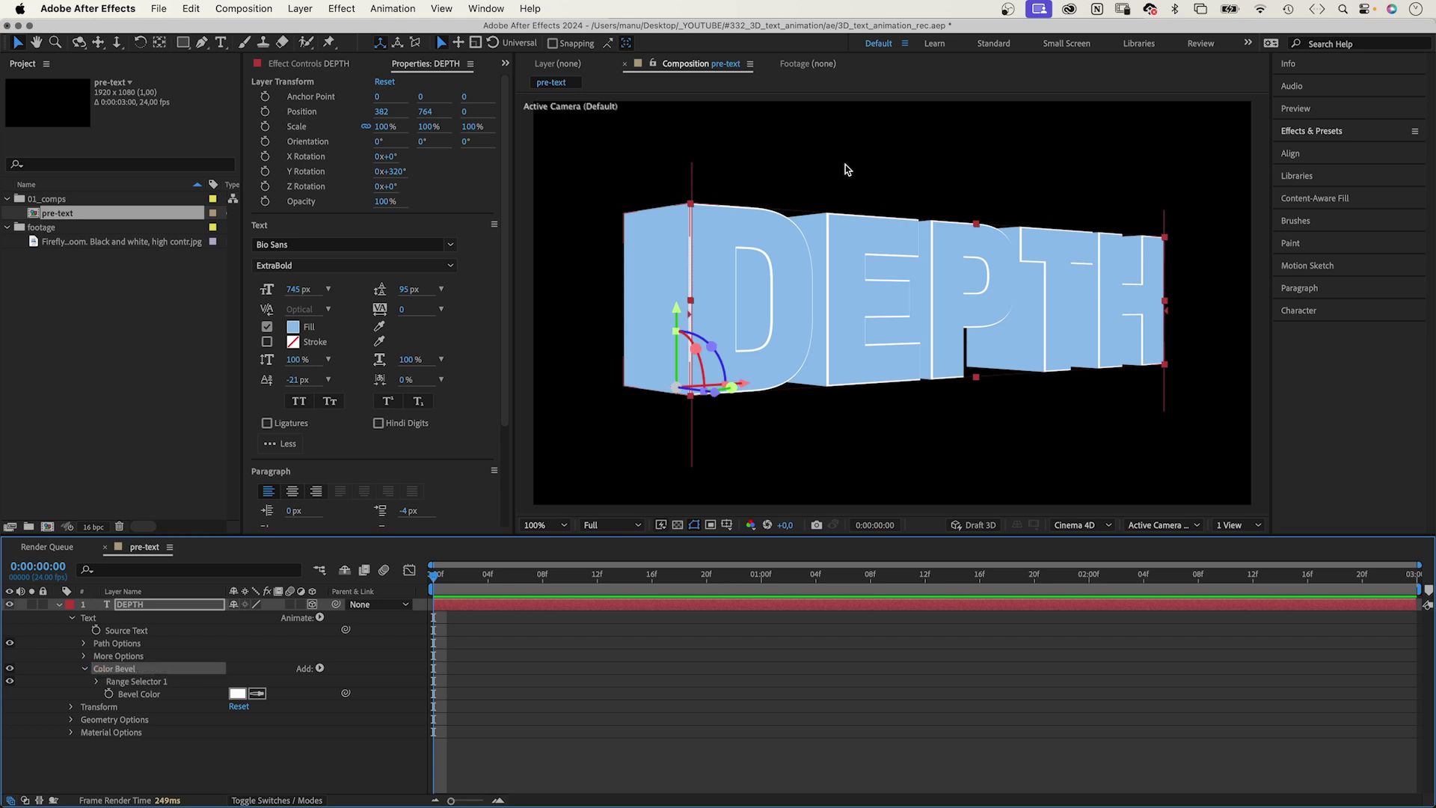
Add a Side Color text animator set to a muted purple (6669A0)
{"action": "left_click", "coordinate": [107, 620]}
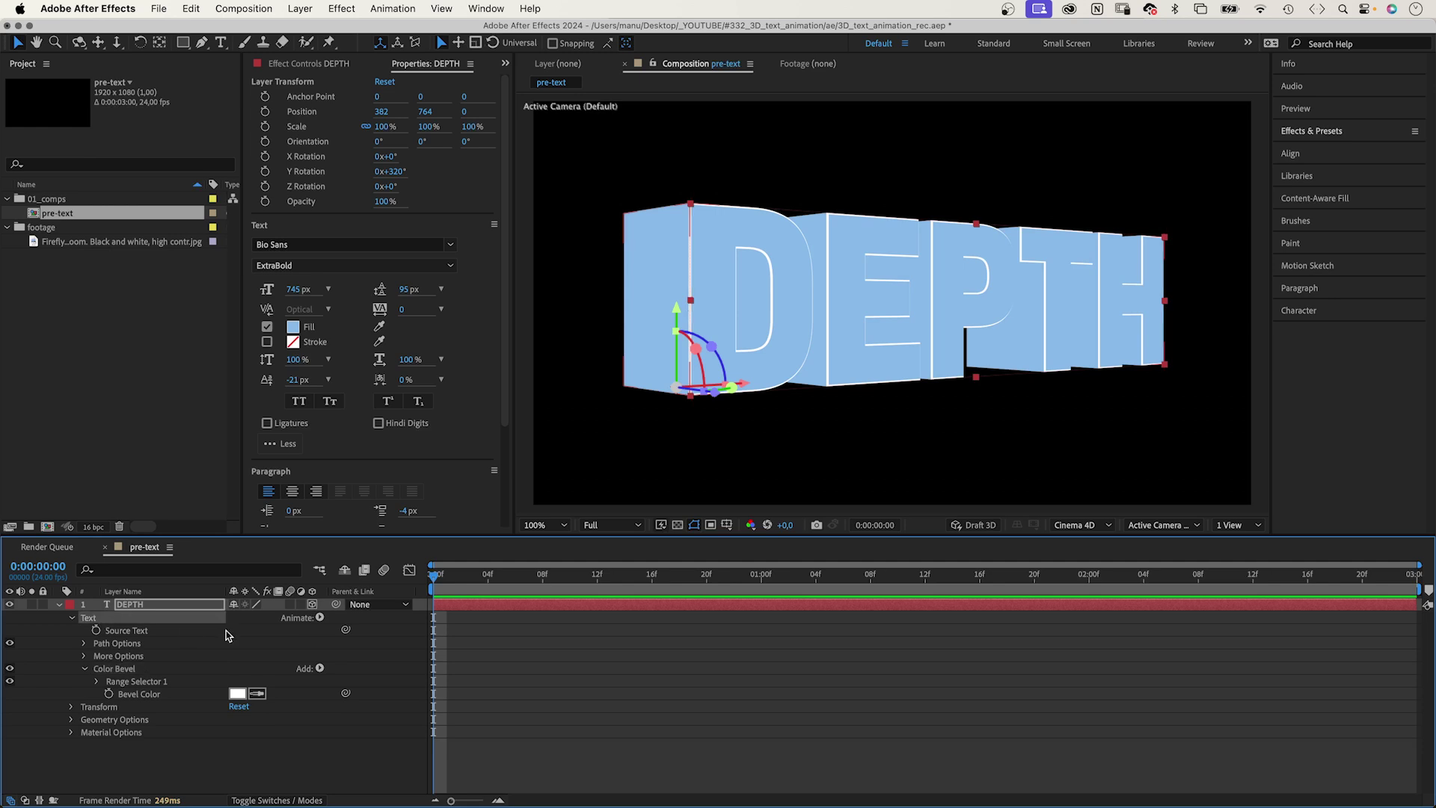
{"action": "left_click", "coordinate": [318, 619]}
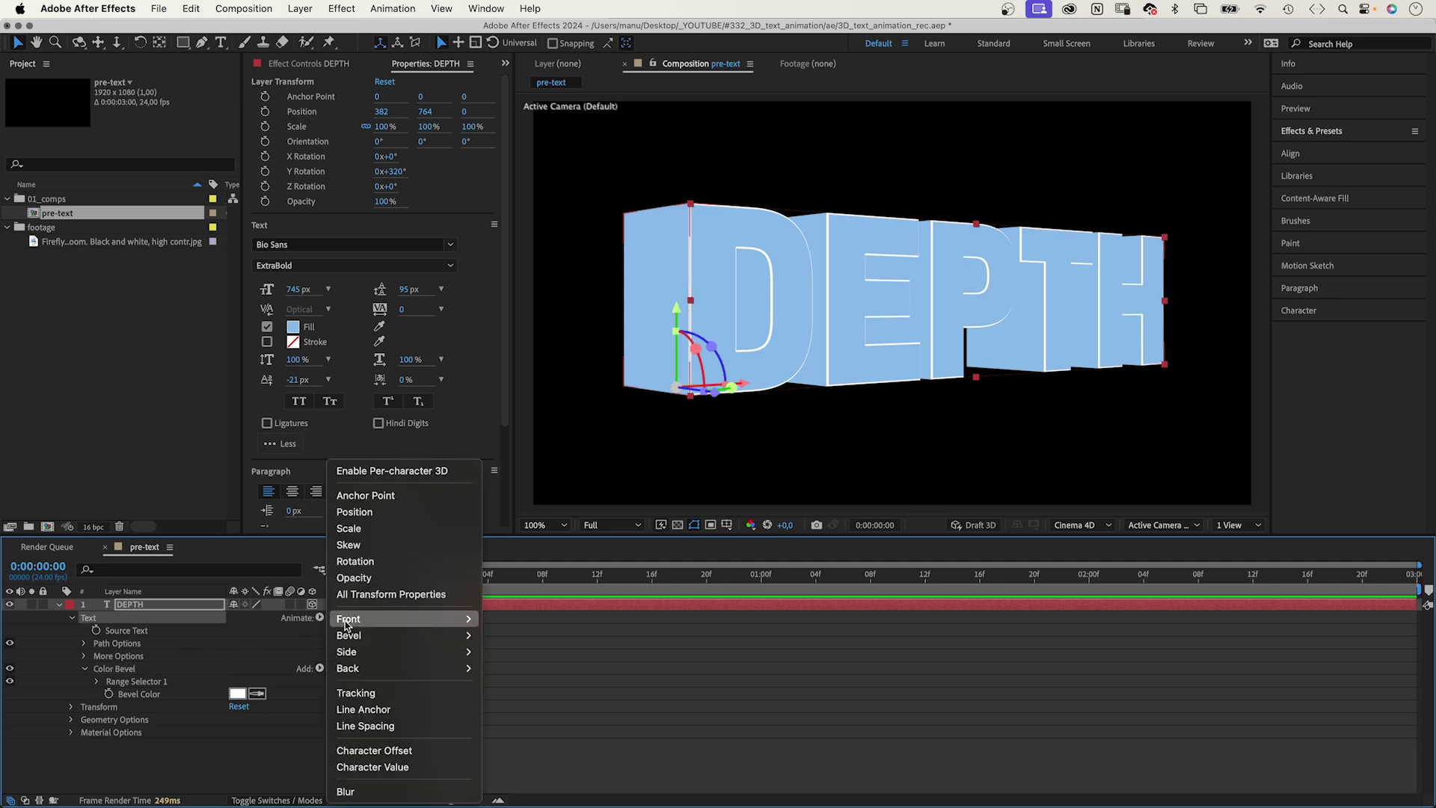
{"action": "mouse_move", "coordinate": [363, 651]}
{"action": "mouse_move", "coordinate": [548, 611]}
{"action": "left_click", "coordinate": [636, 611]}
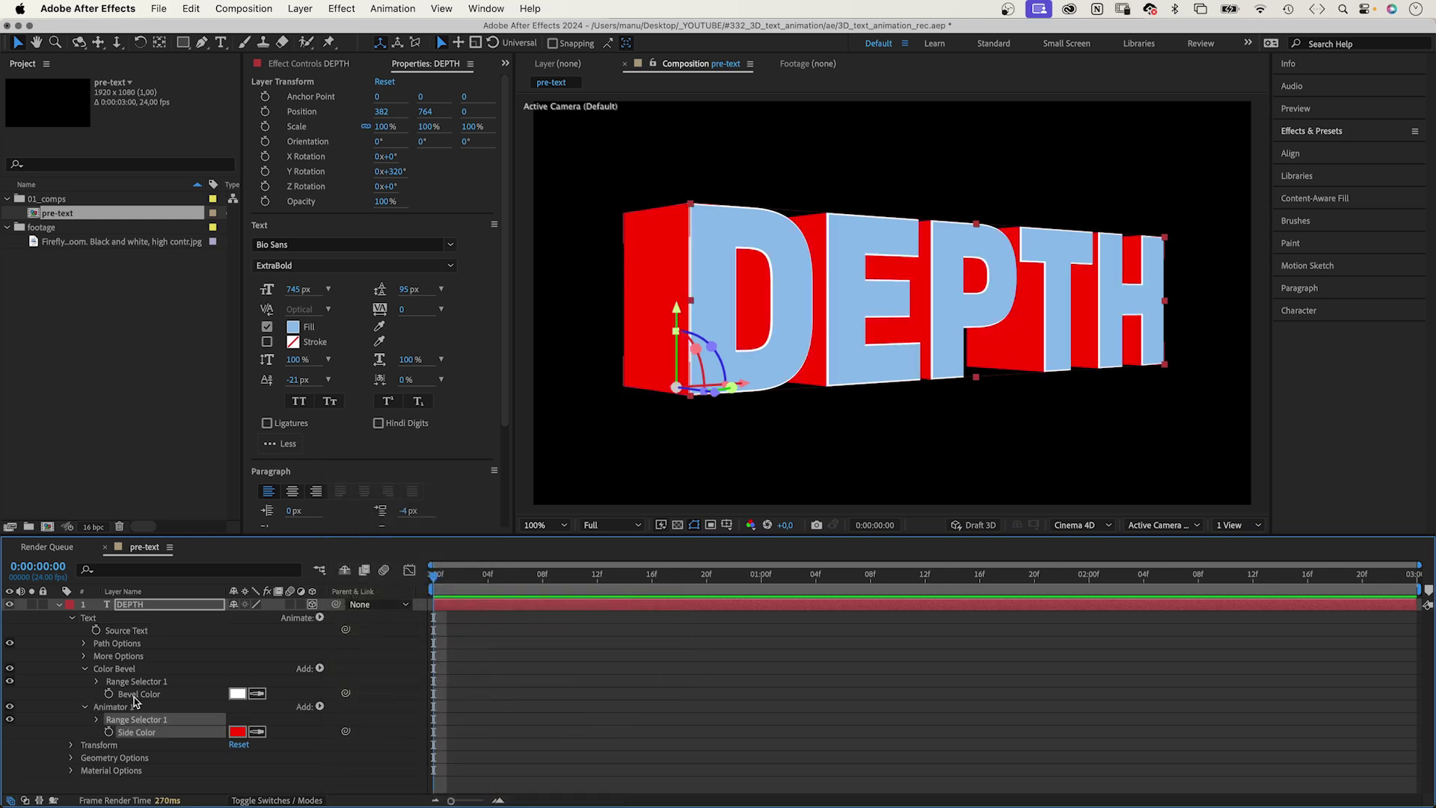
{"action": "left_click", "coordinate": [238, 733]}
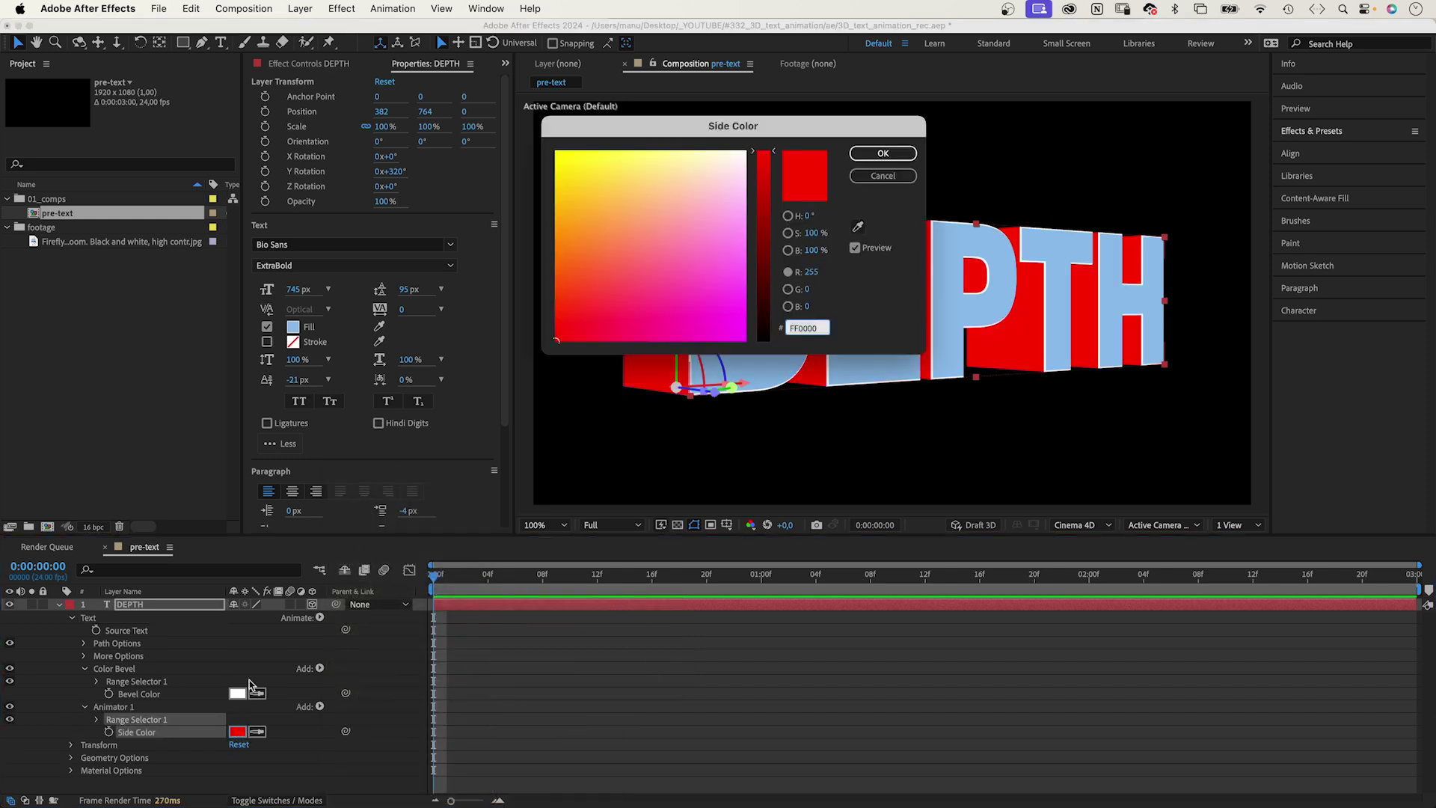
{"action": "left_click", "coordinate": [677, 250]}
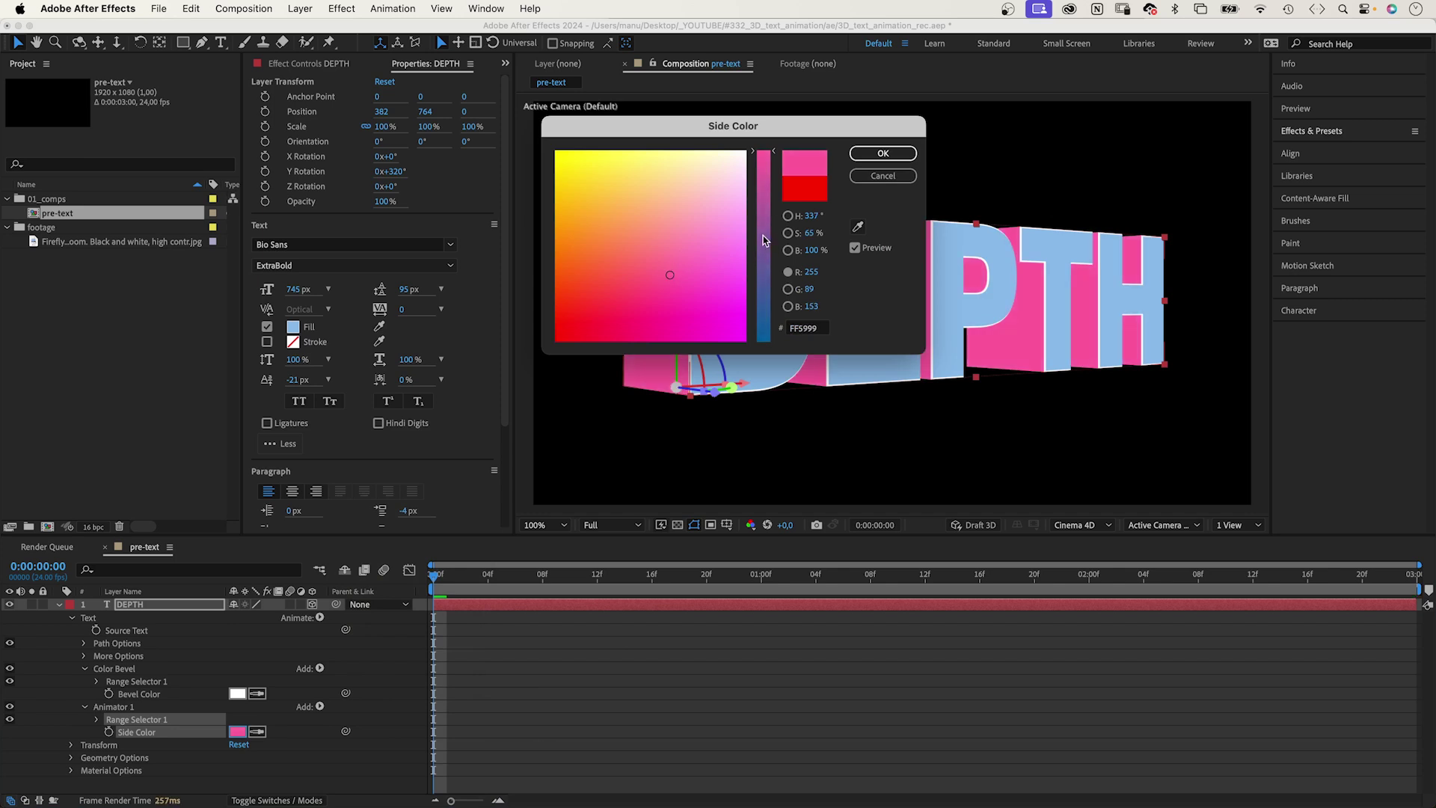
{"action": "left_click", "coordinate": [763, 270]}
{"action": "left_click", "coordinate": [675, 262]}
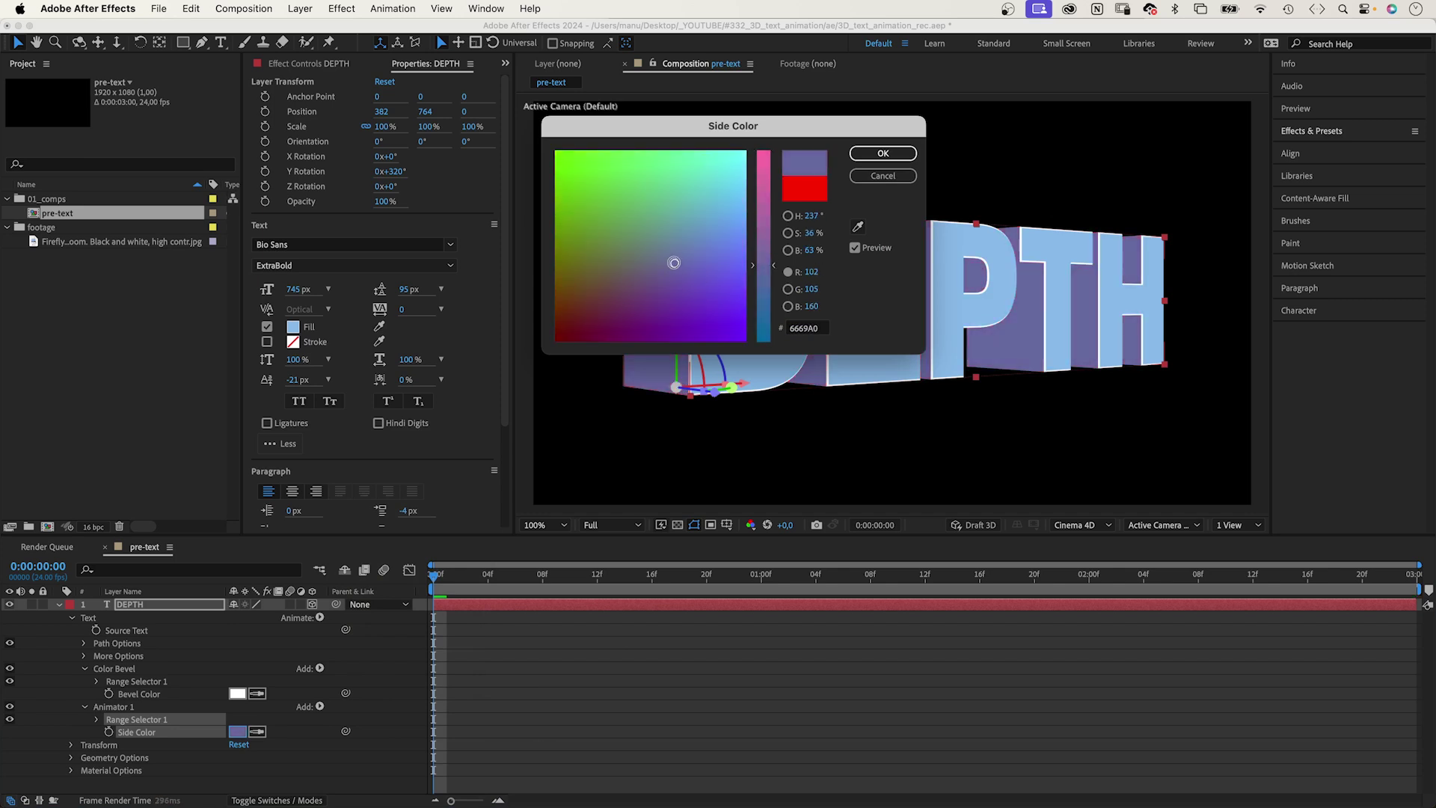
{"action": "left_click", "coordinate": [881, 153]}
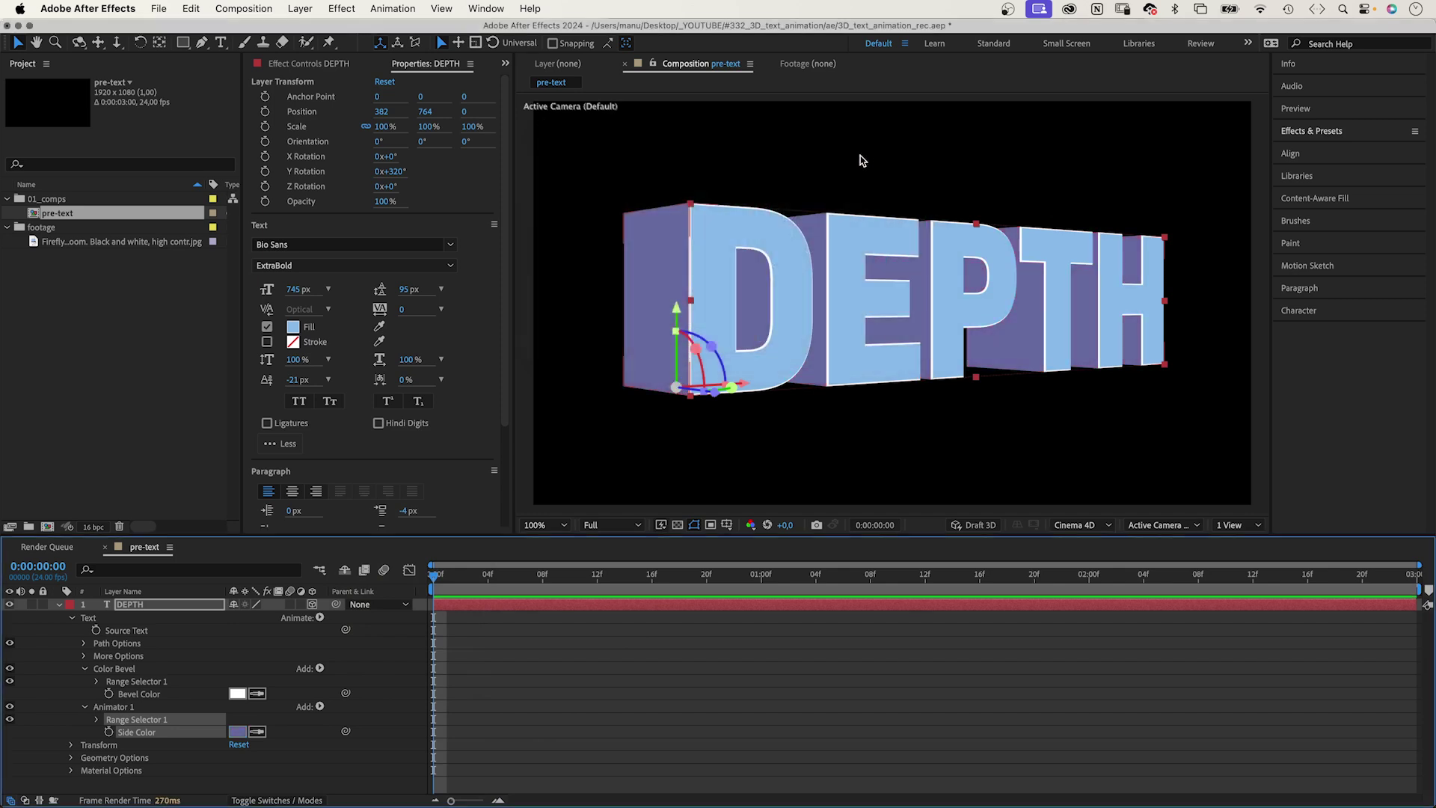
Rename the side animator to 'Color Side' and collapse the Color Bevel animator
{"action": "left_click", "coordinate": [107, 708]}
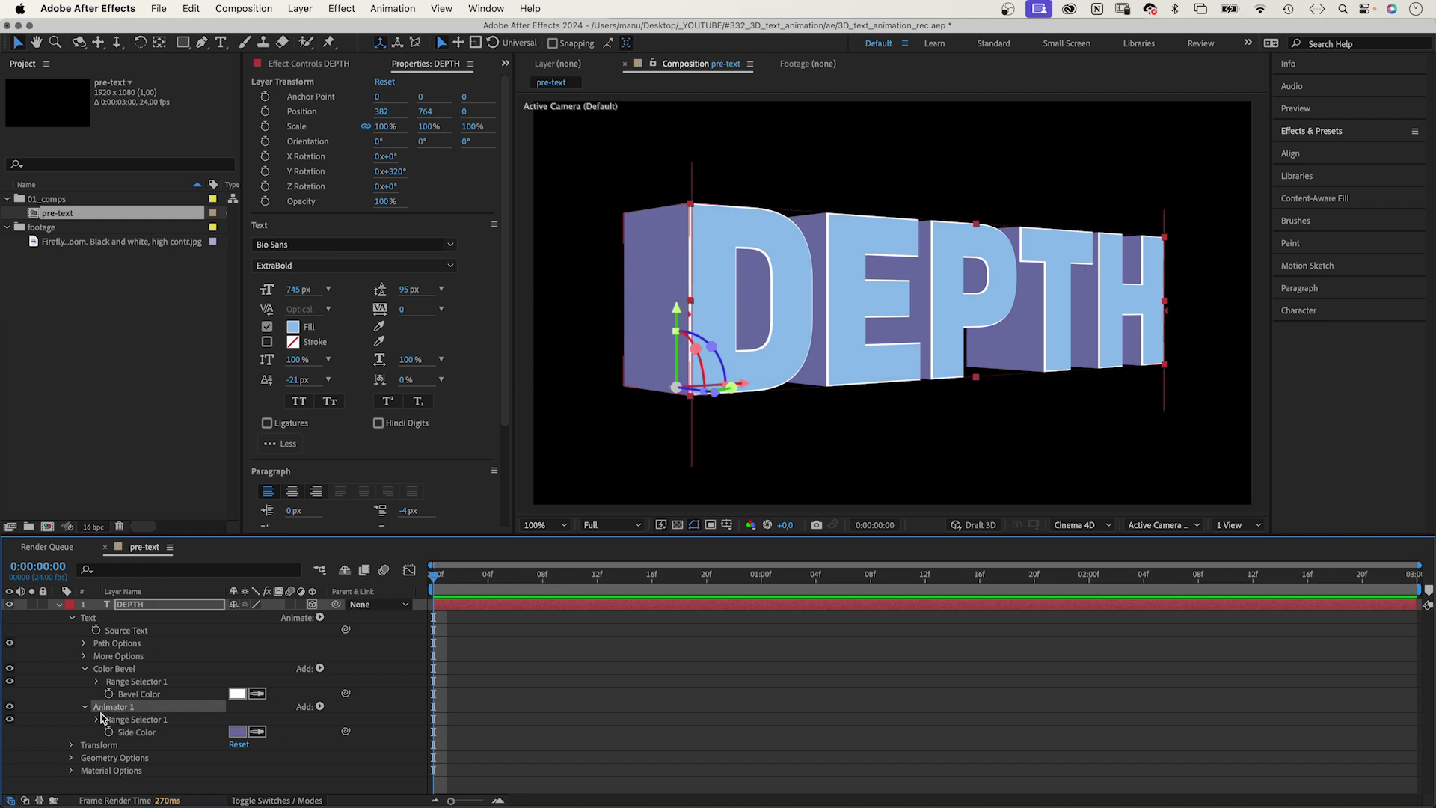
{"action": "key", "text": "Return"}
{"action": "type", "text": "Color Side"}
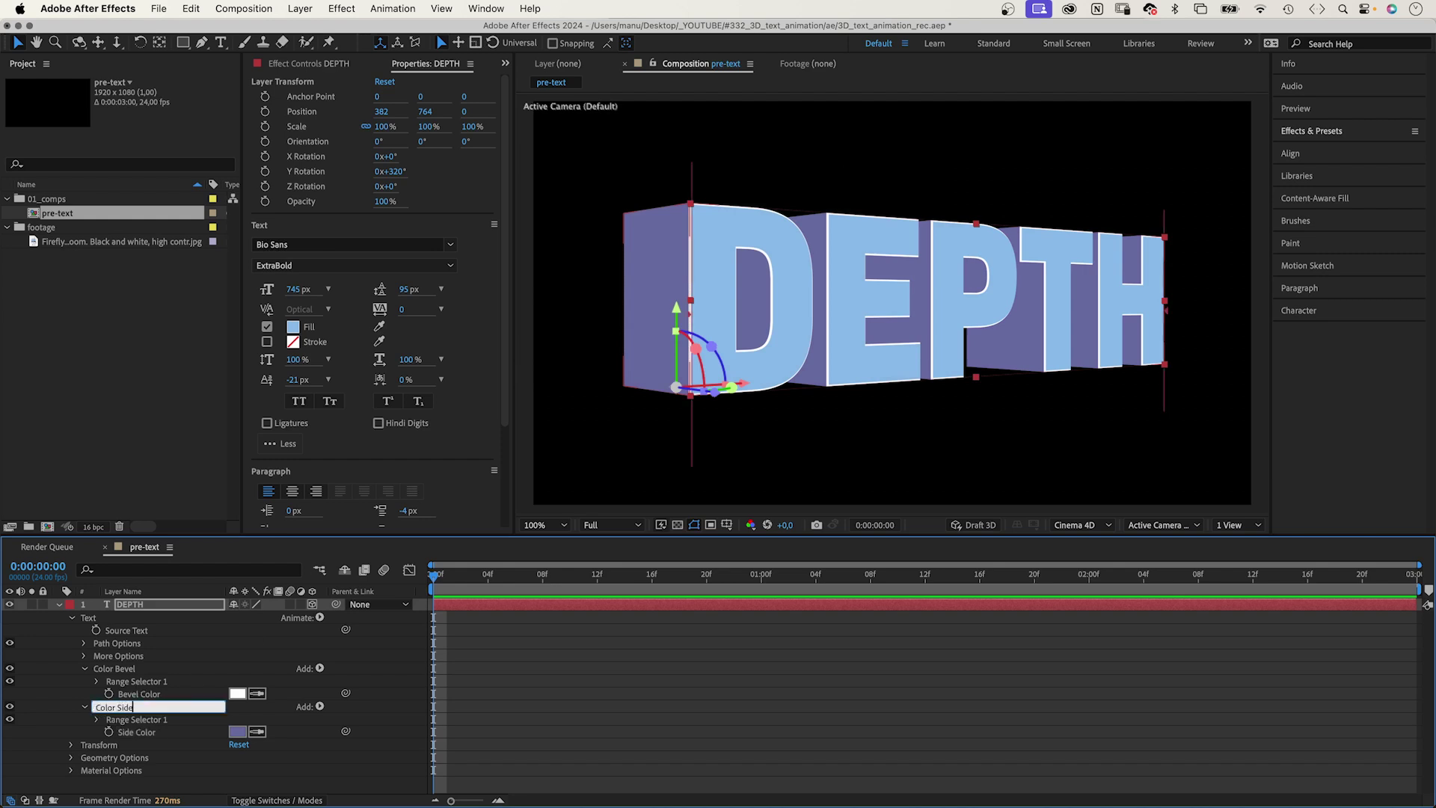
{"action": "key", "text": "Return"}
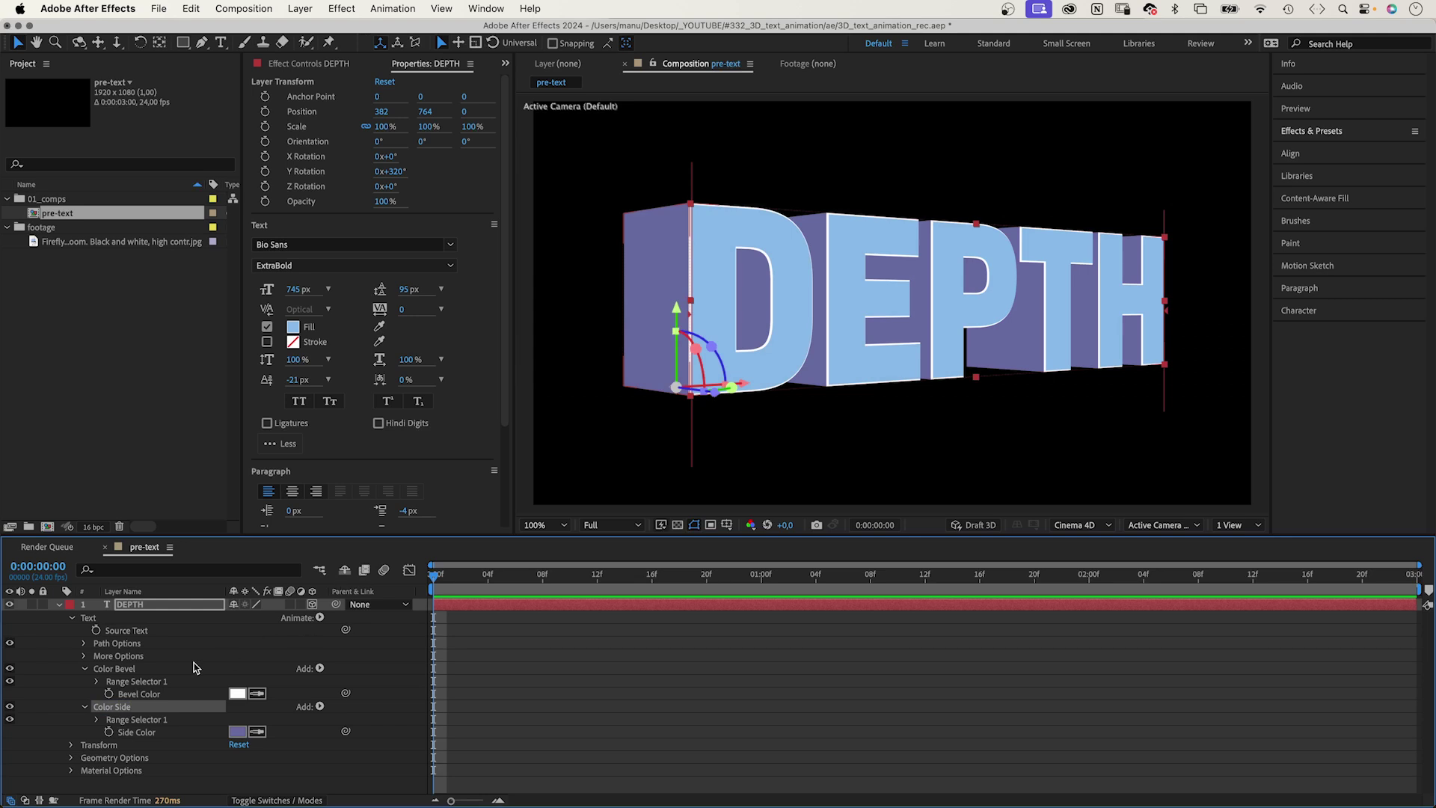
{"action": "left_click", "coordinate": [83, 669]}
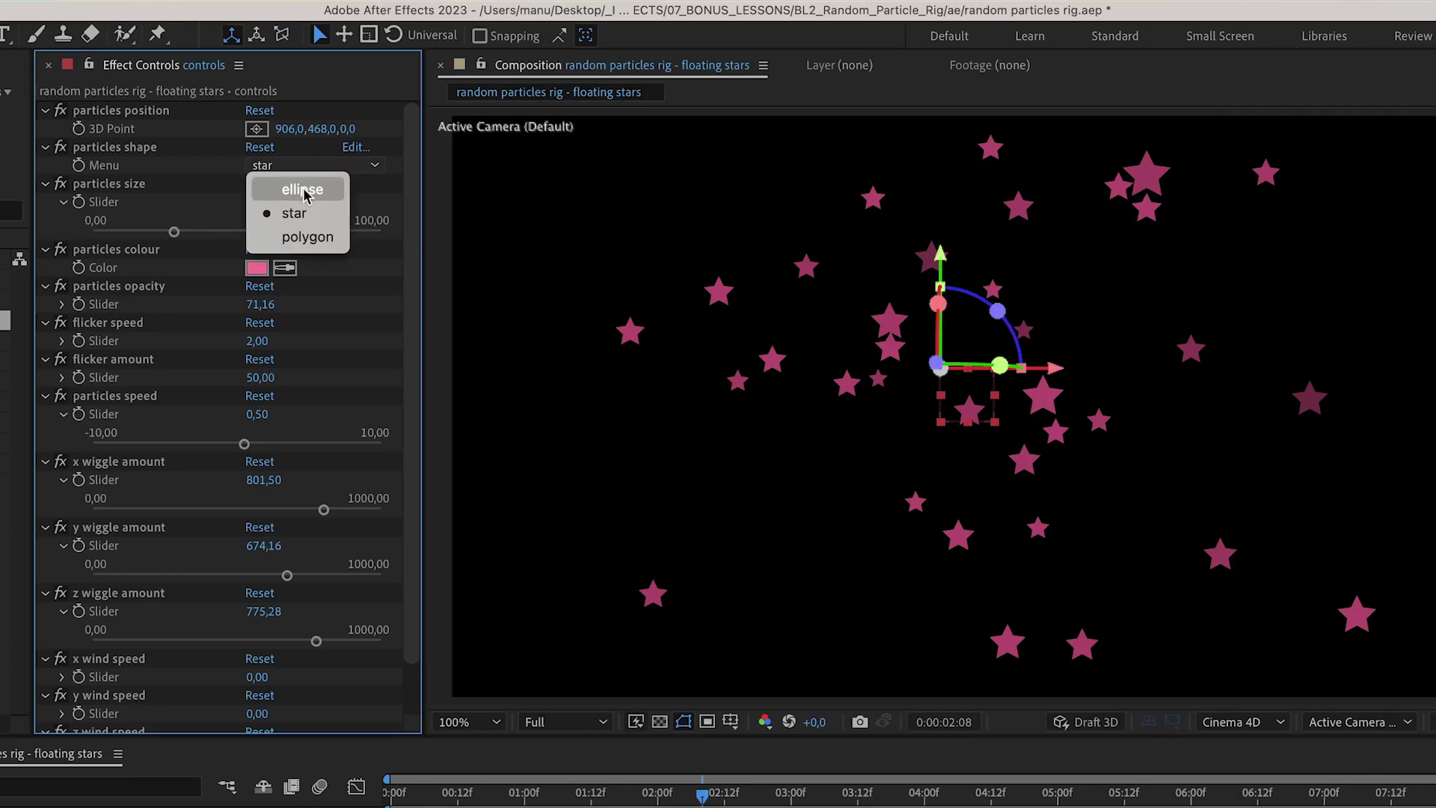
{"action": "left_click", "coordinate": [301, 189]}
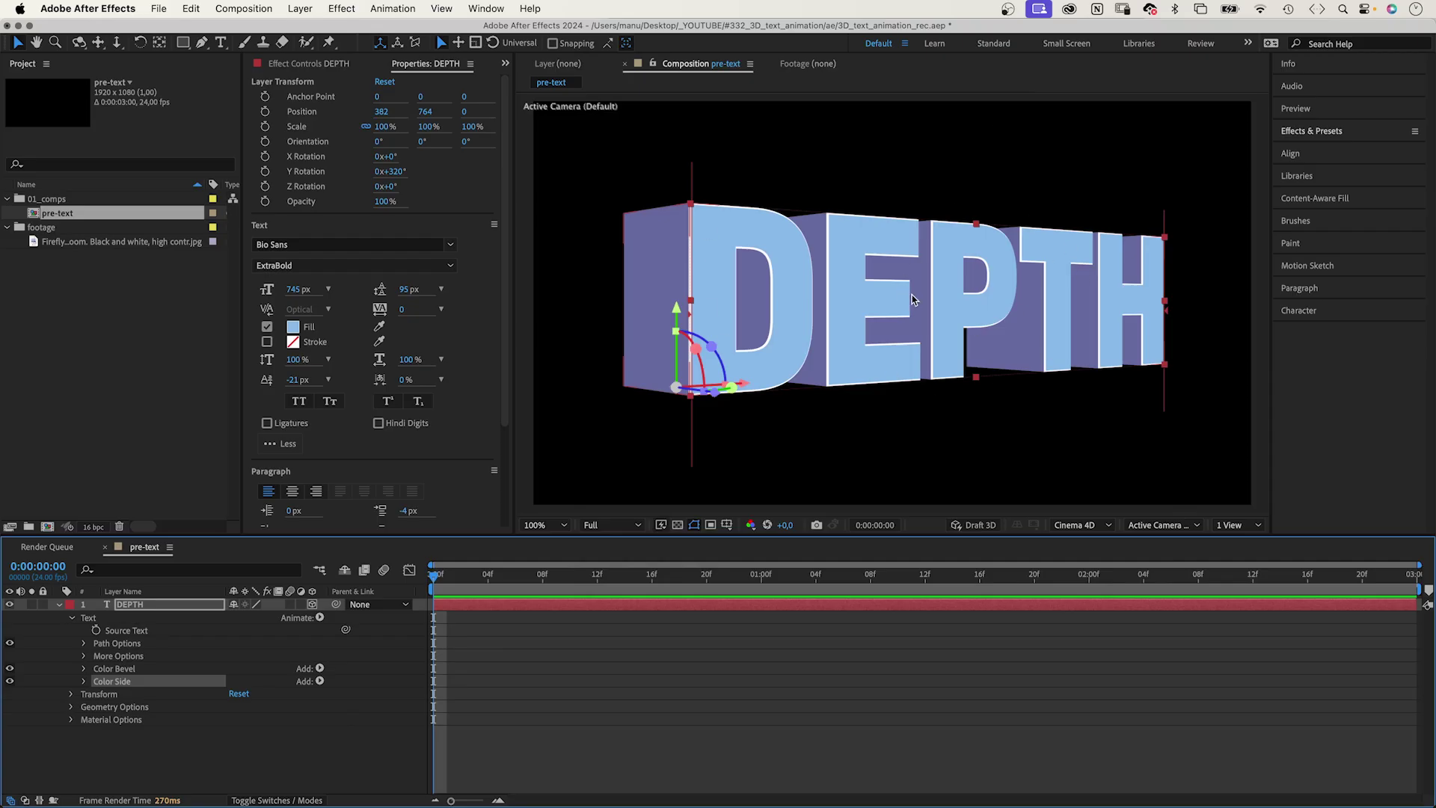
Create Spot Light 1 with Light Type set to Spot
{"action": "left_click", "coordinate": [299, 8]}
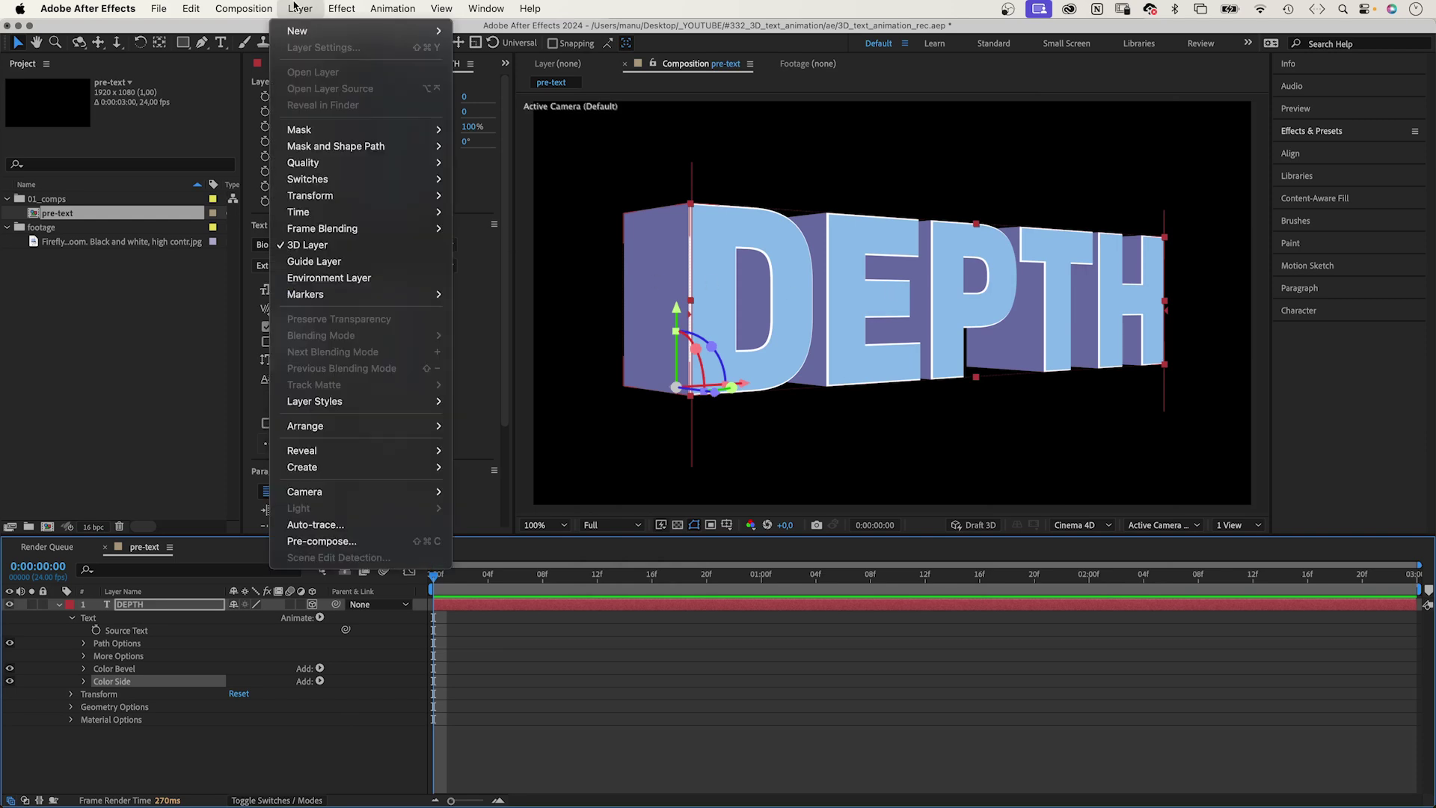
{"action": "mouse_move", "coordinate": [337, 31]}
{"action": "left_click", "coordinate": [477, 64]}
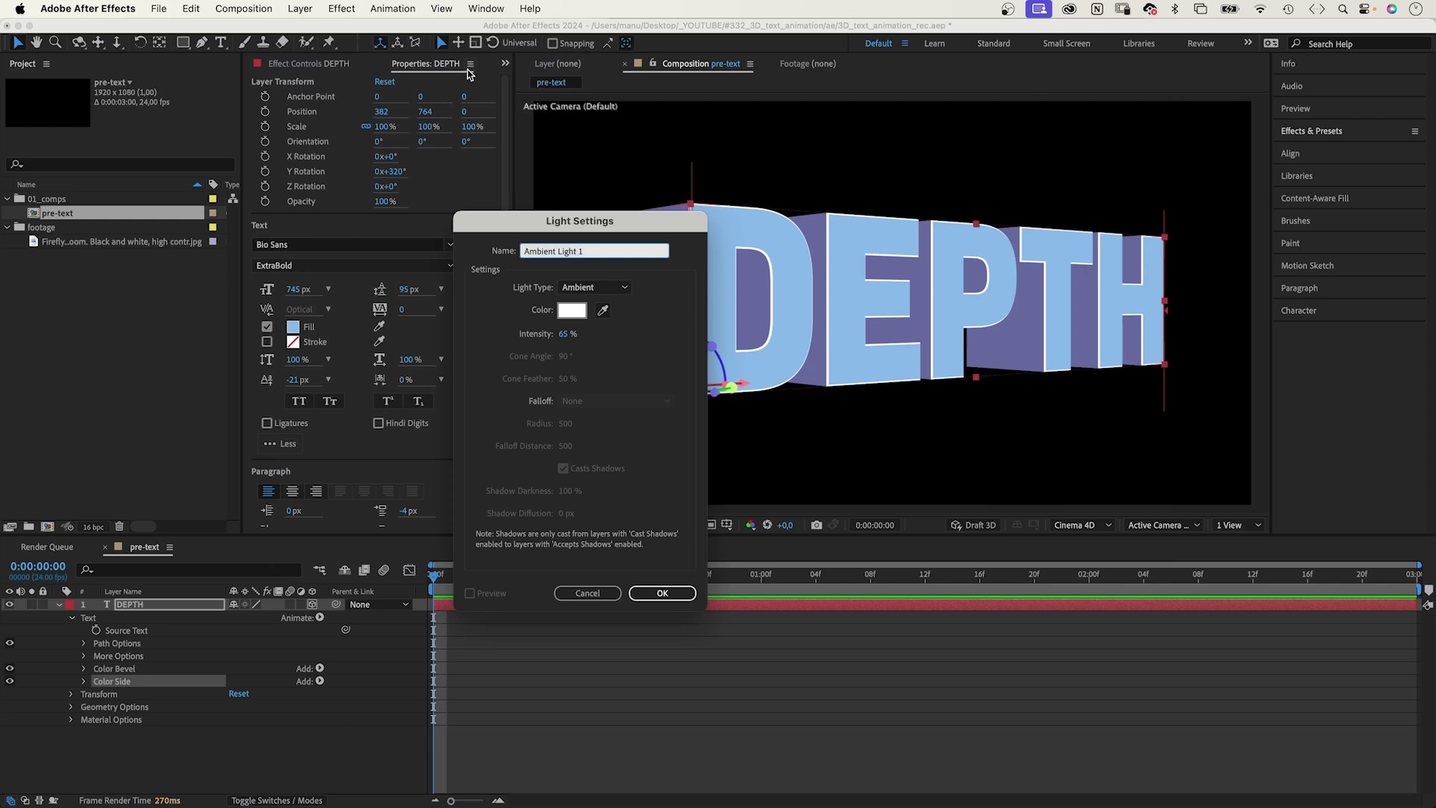
{"action": "left_click_drag", "start_coordinate": [520, 225], "coordinate": [588, 124]}
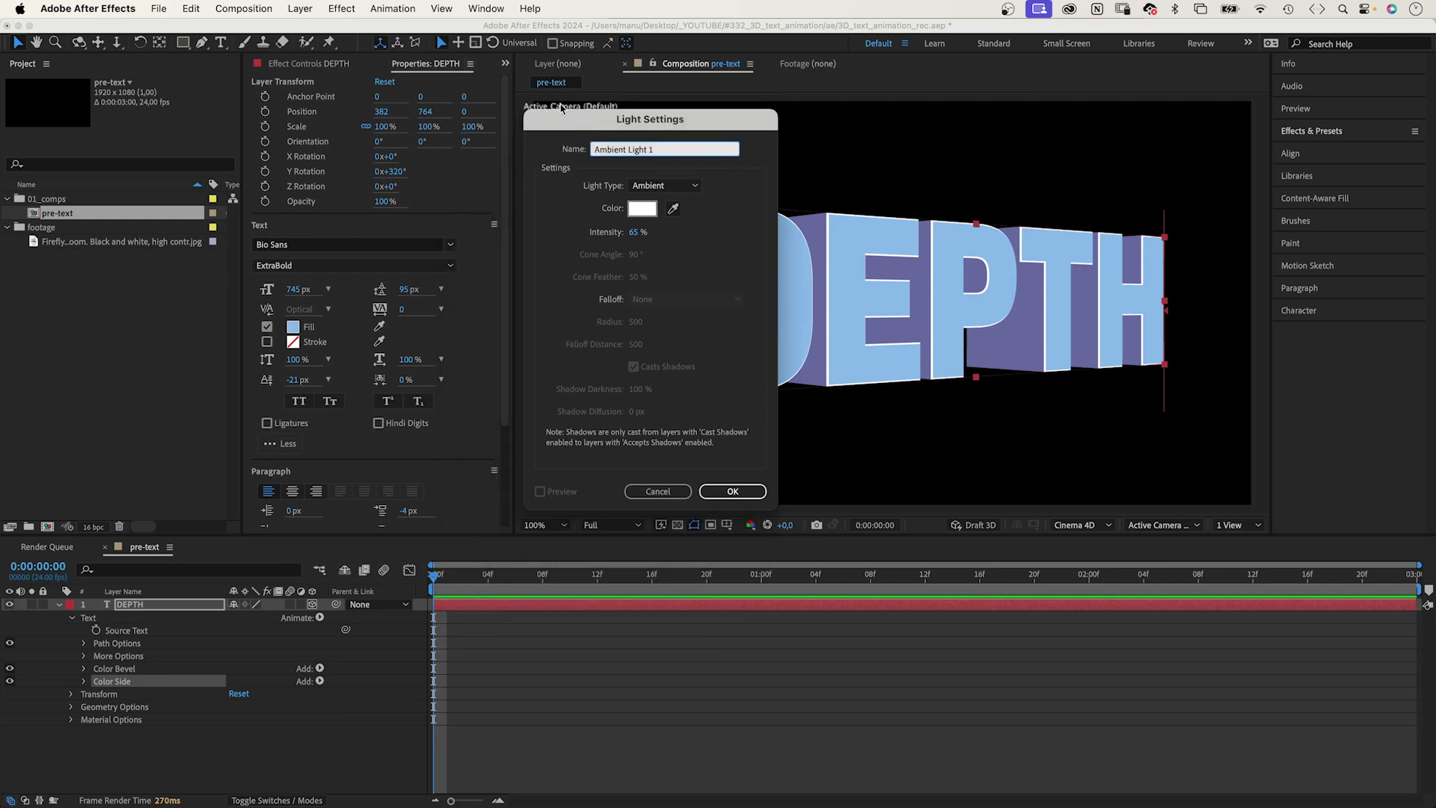
{"action": "left_click", "coordinate": [679, 185]}
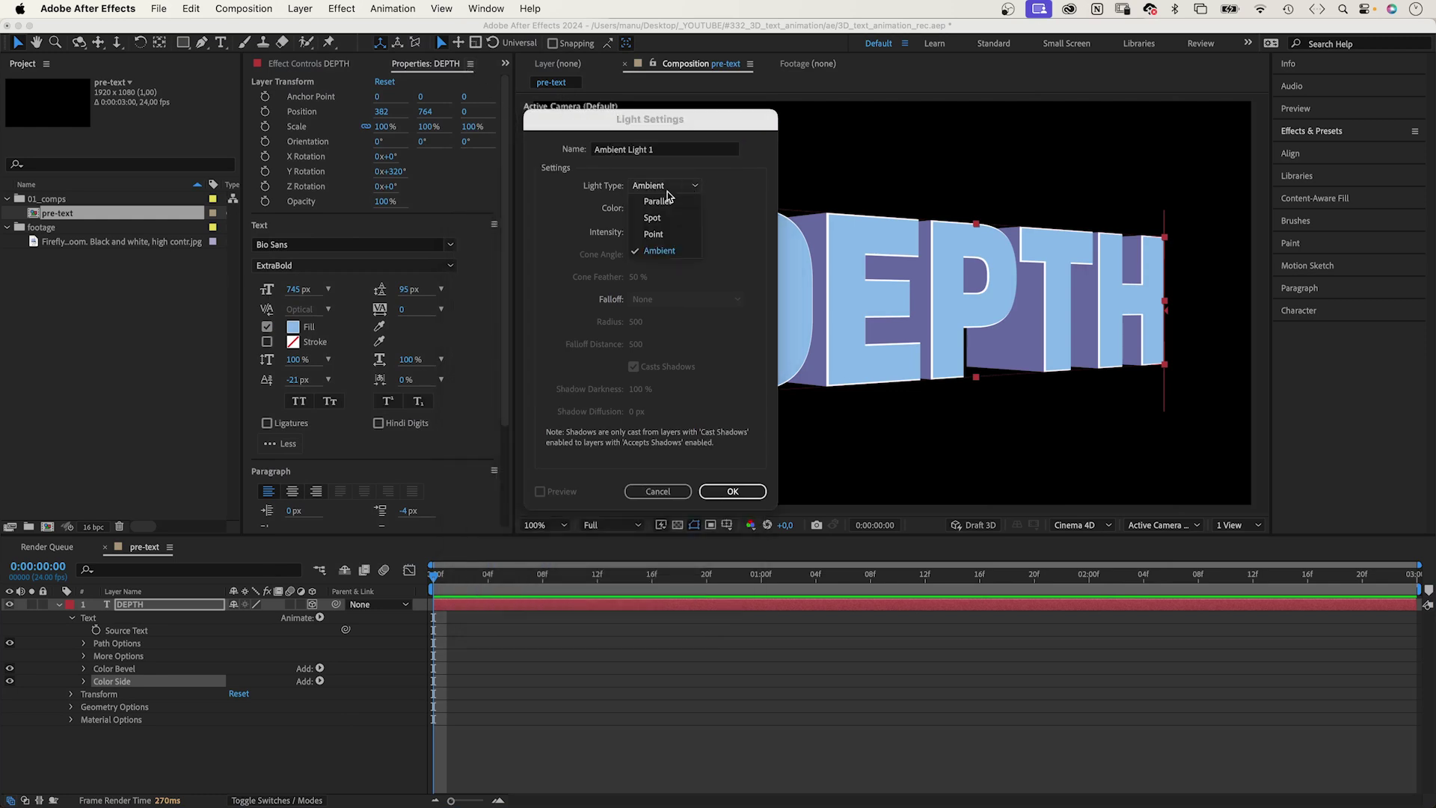
{"action": "left_click", "coordinate": [660, 219]}
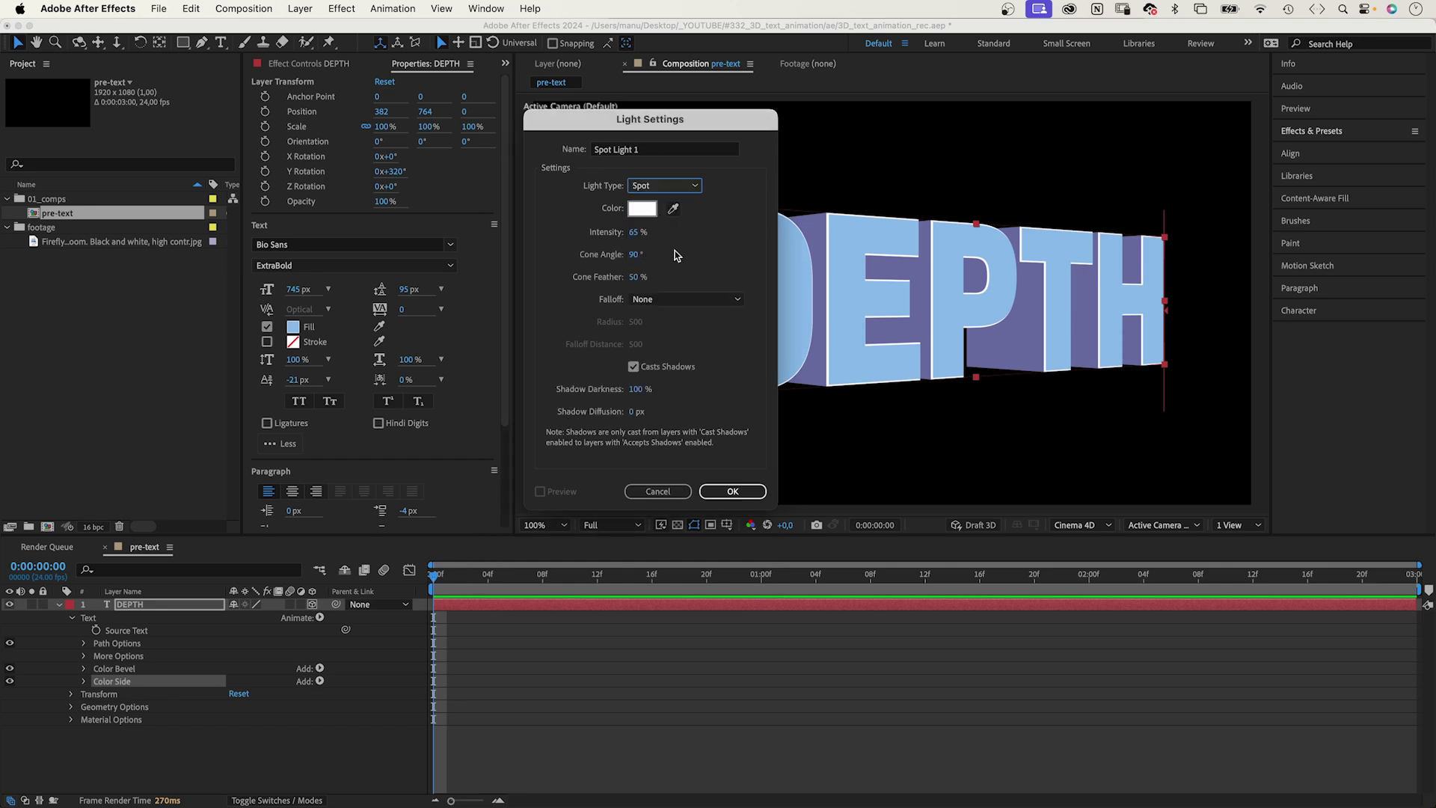
{"action": "left_click", "coordinate": [733, 492]}
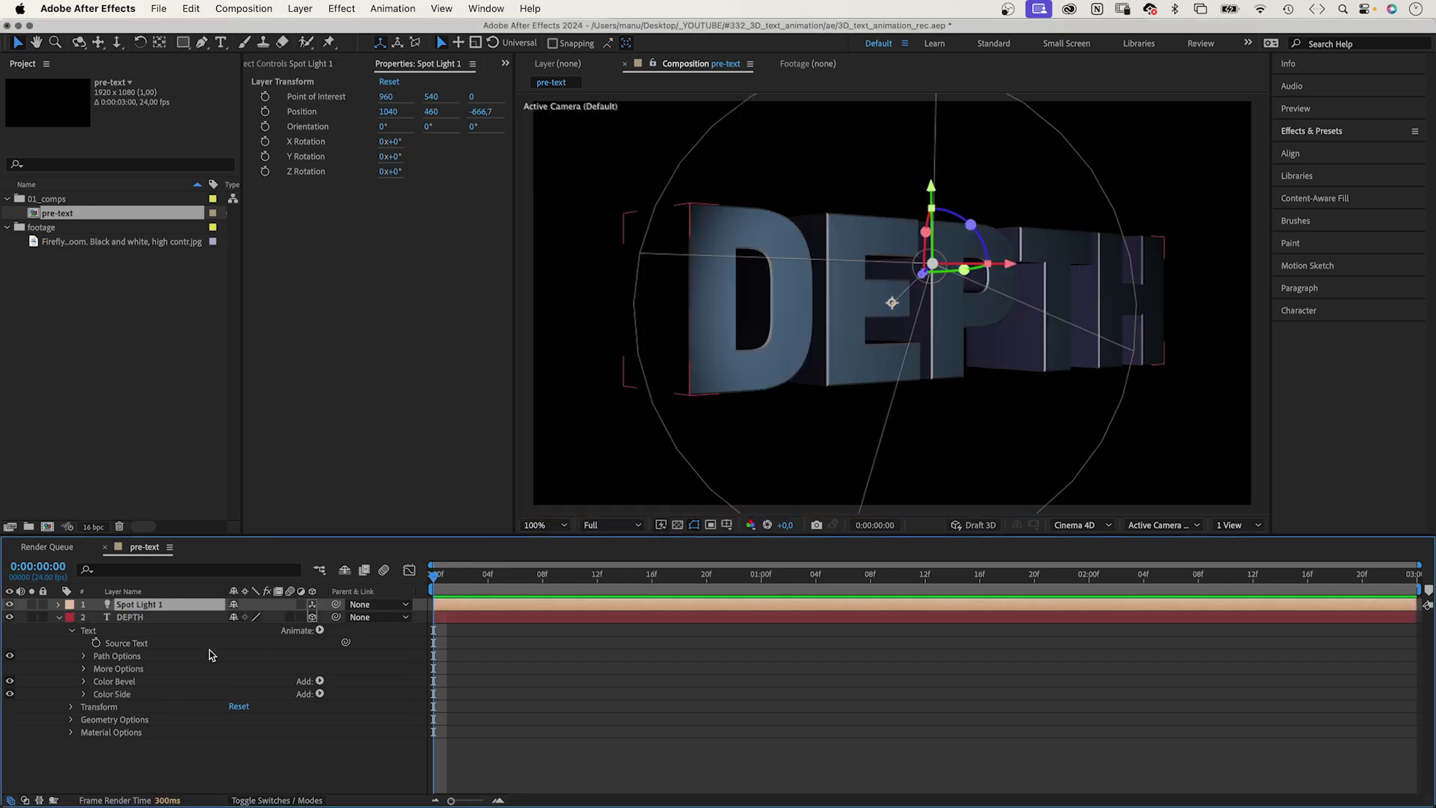
Place Spot Light 1 up and left of the text at about 518, 304, −948
{"action": "key", "text": "p"}
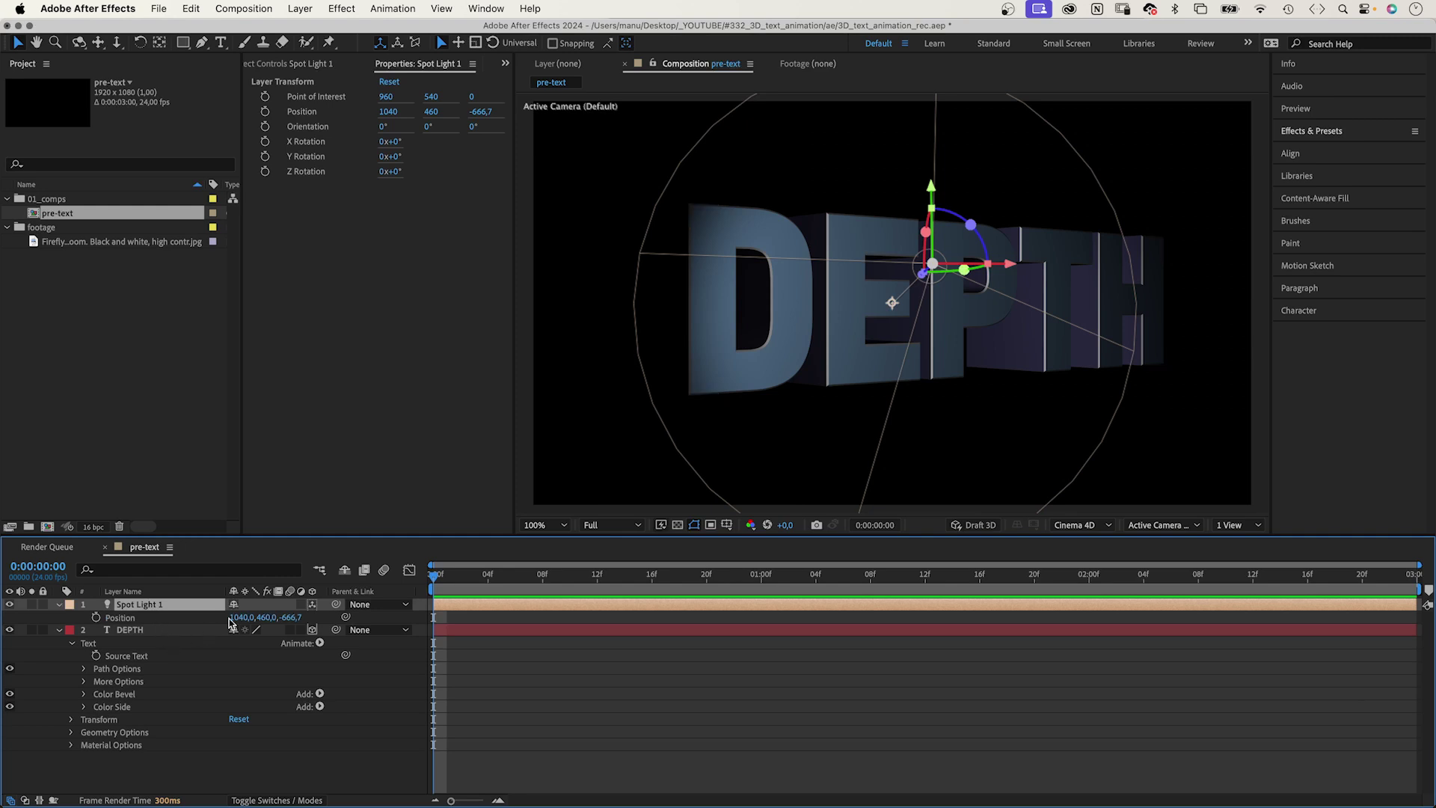
{"action": "left_click_drag", "start_coordinate": [239, 617], "coordinate": [117, 618]}
{"action": "left_click_drag", "start_coordinate": [791, 284], "coordinate": [731, 263]}
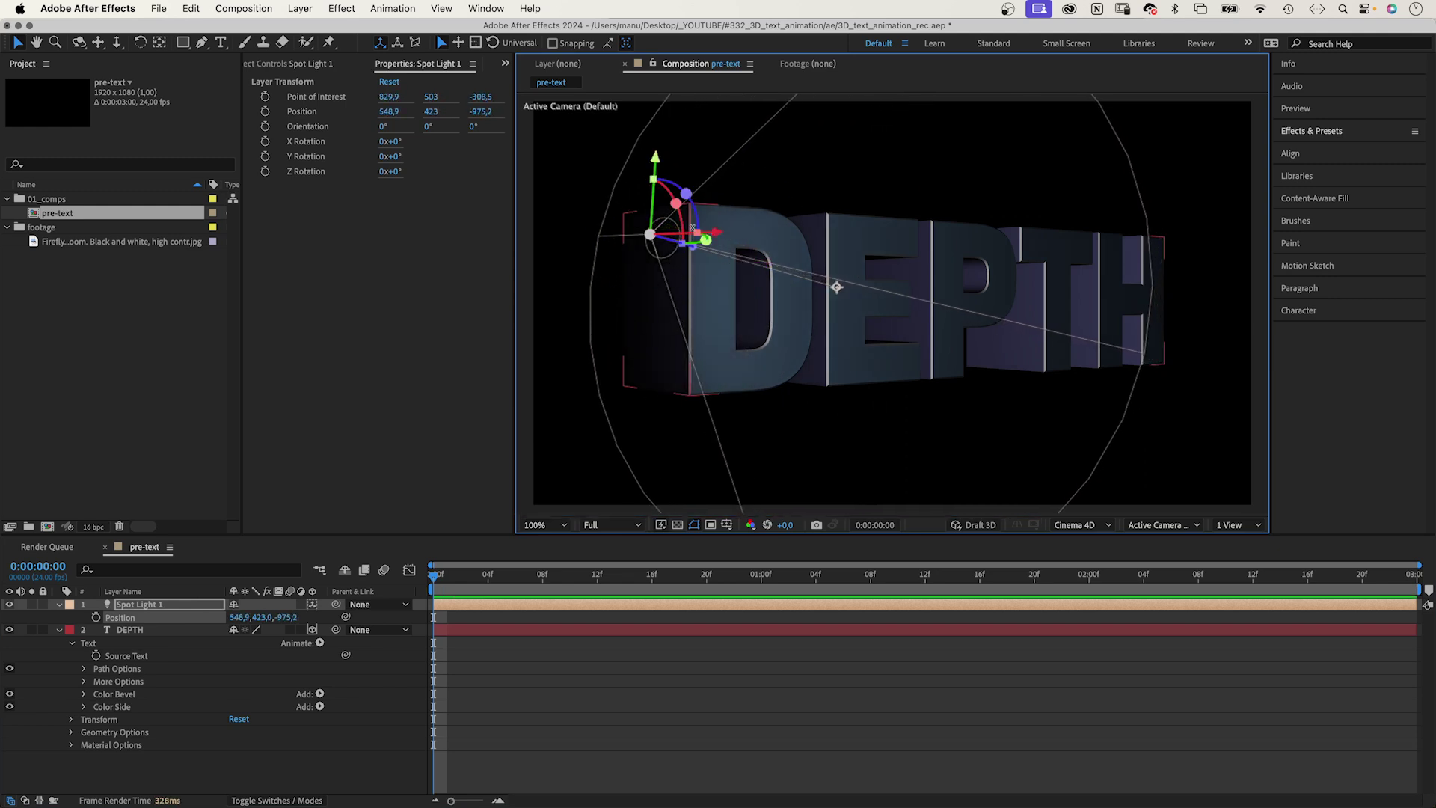
{"action": "left_click_drag", "start_coordinate": [696, 235], "coordinate": [674, 229]}
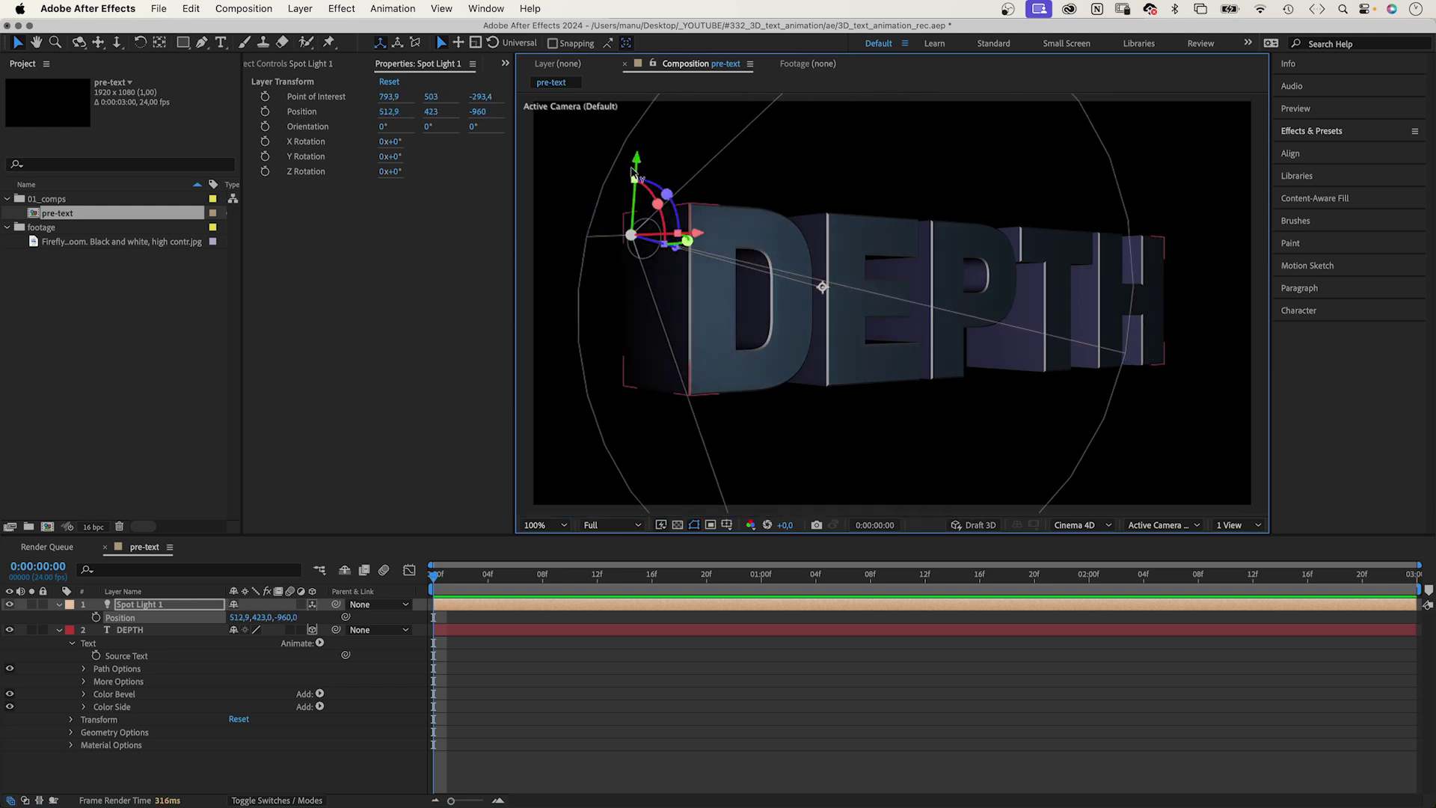
{"action": "left_click_drag", "start_coordinate": [637, 174], "coordinate": [648, 94]}
{"action": "left_click", "coordinate": [57, 605]}
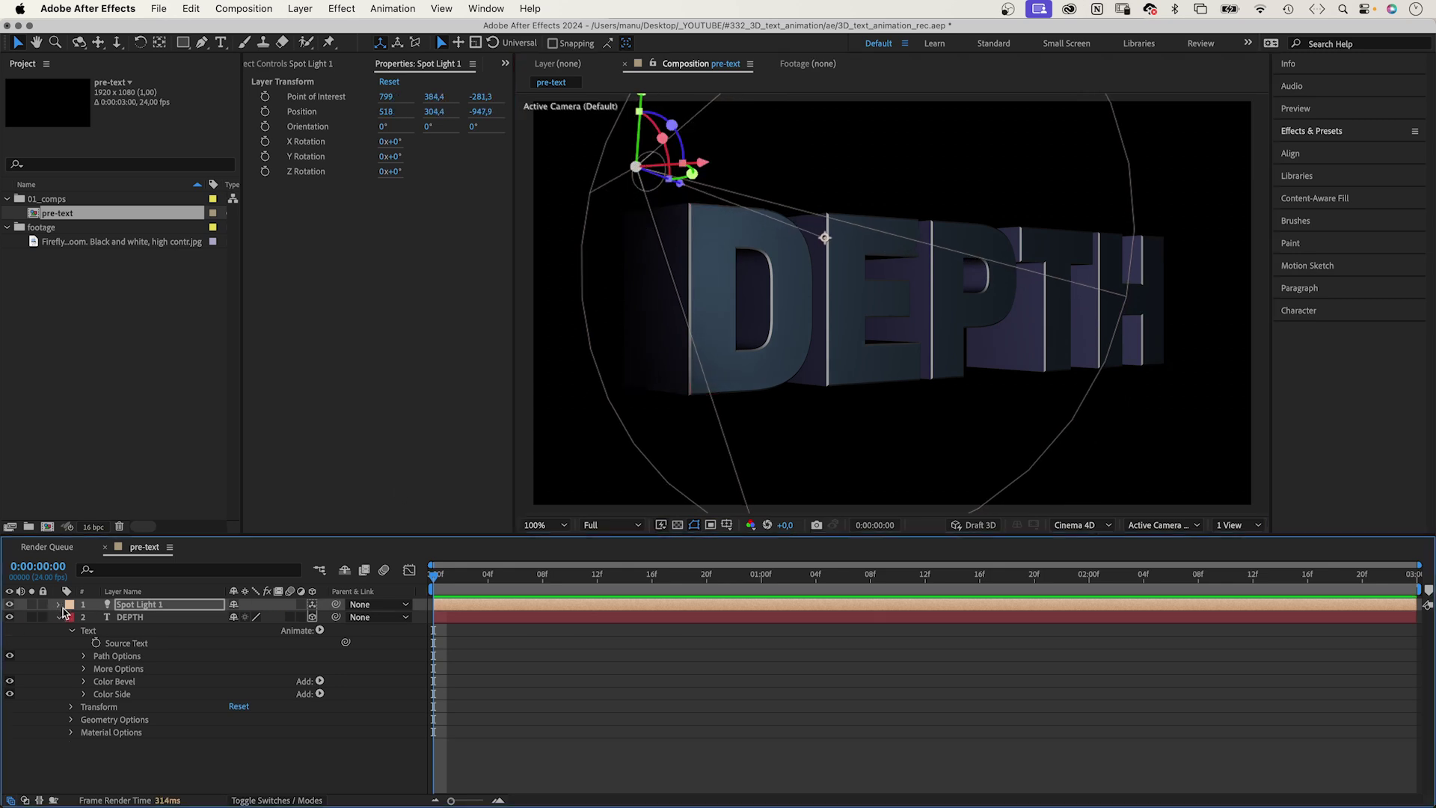
Give Spot Light 1 370% intensity, a 108° cone, and Smooth falloff over 1028
{"action": "left_click", "coordinate": [58, 605]}
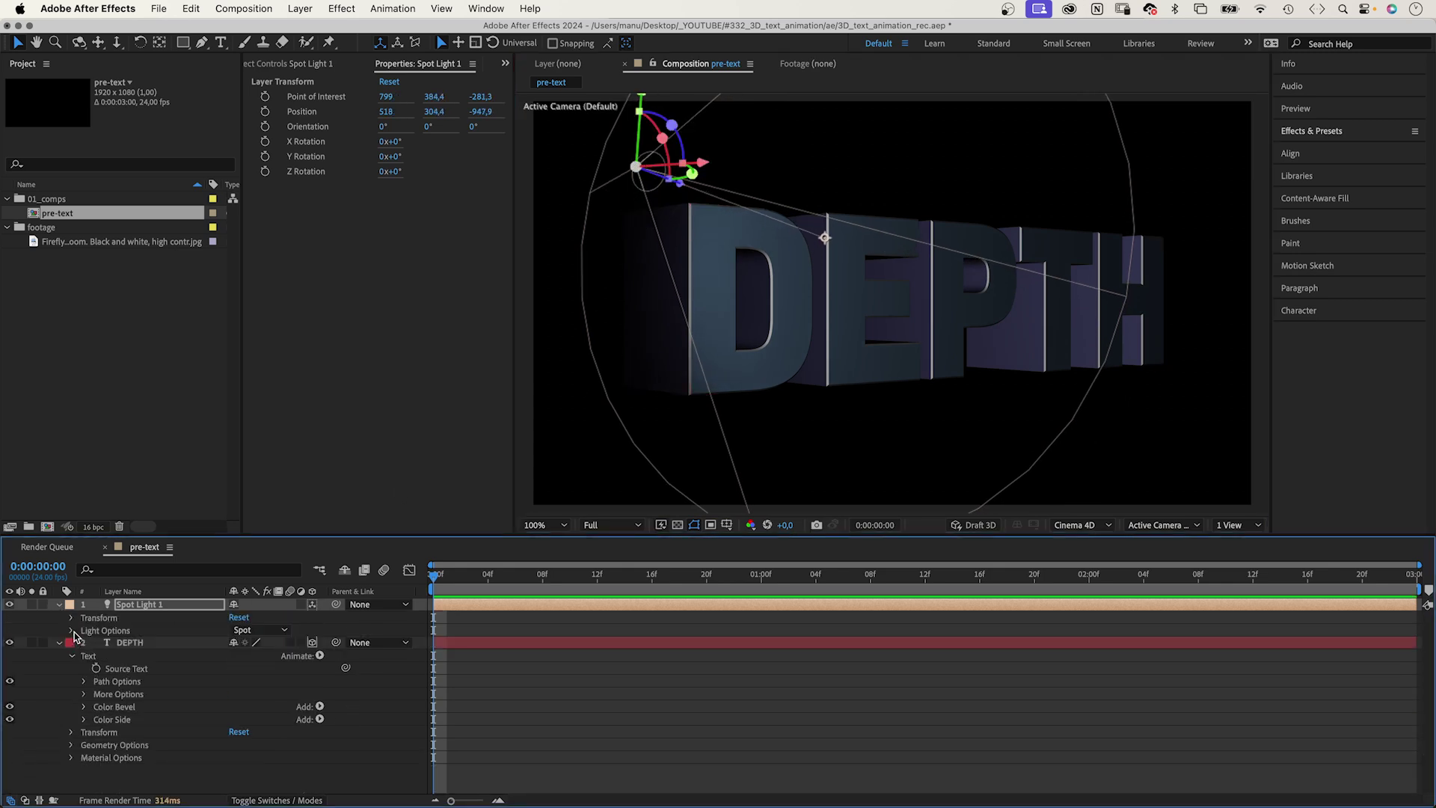
{"action": "left_click", "coordinate": [72, 630]}
{"action": "mouse_move", "coordinate": [238, 643]}
{"action": "left_mouse_down"}
{"action": "mouse_move", "coordinate": [435, 618]}
{"action": "mouse_move", "coordinate": [428, 630]}
{"action": "left_mouse_up"}
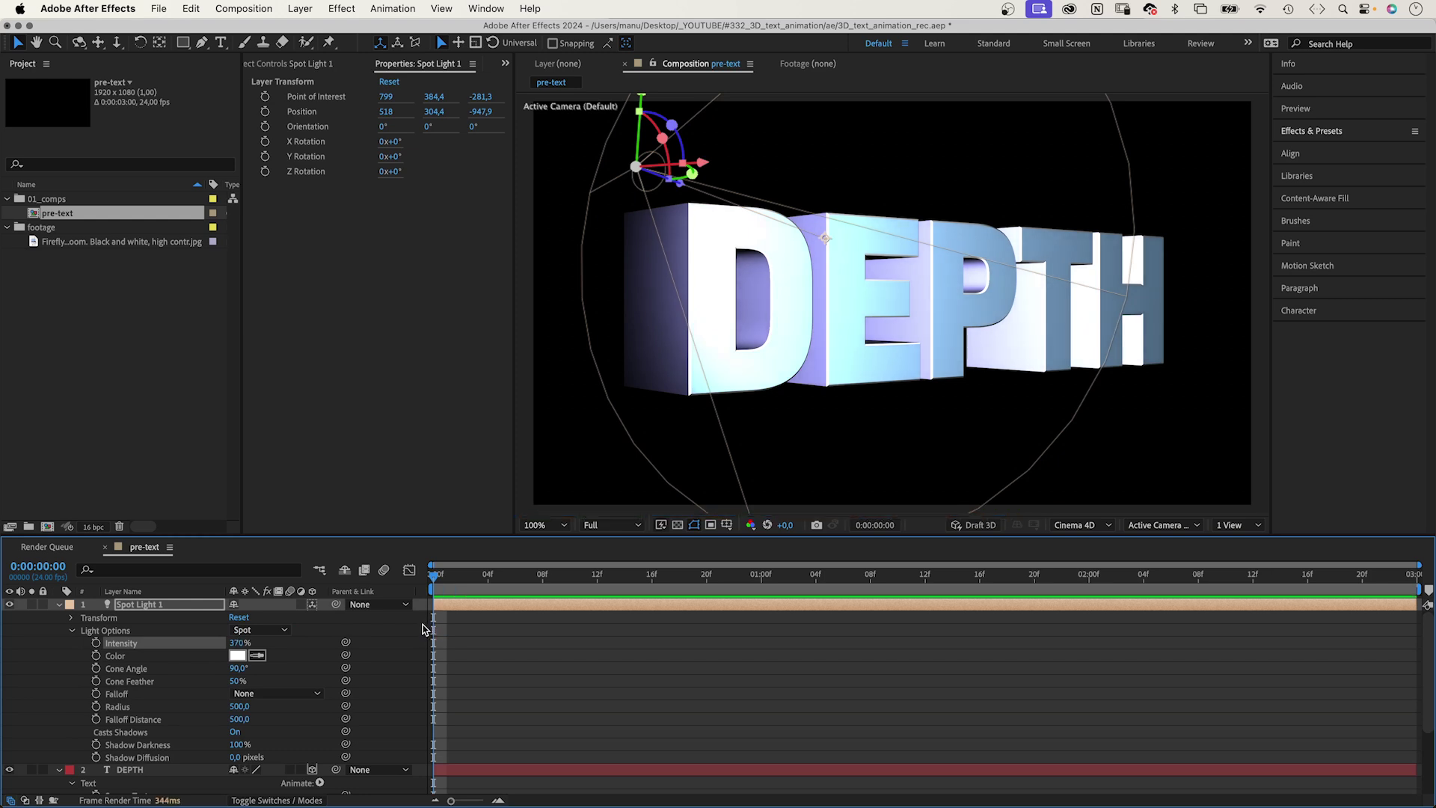
{"action": "left_click_drag", "start_coordinate": [237, 667], "coordinate": [244, 668]}
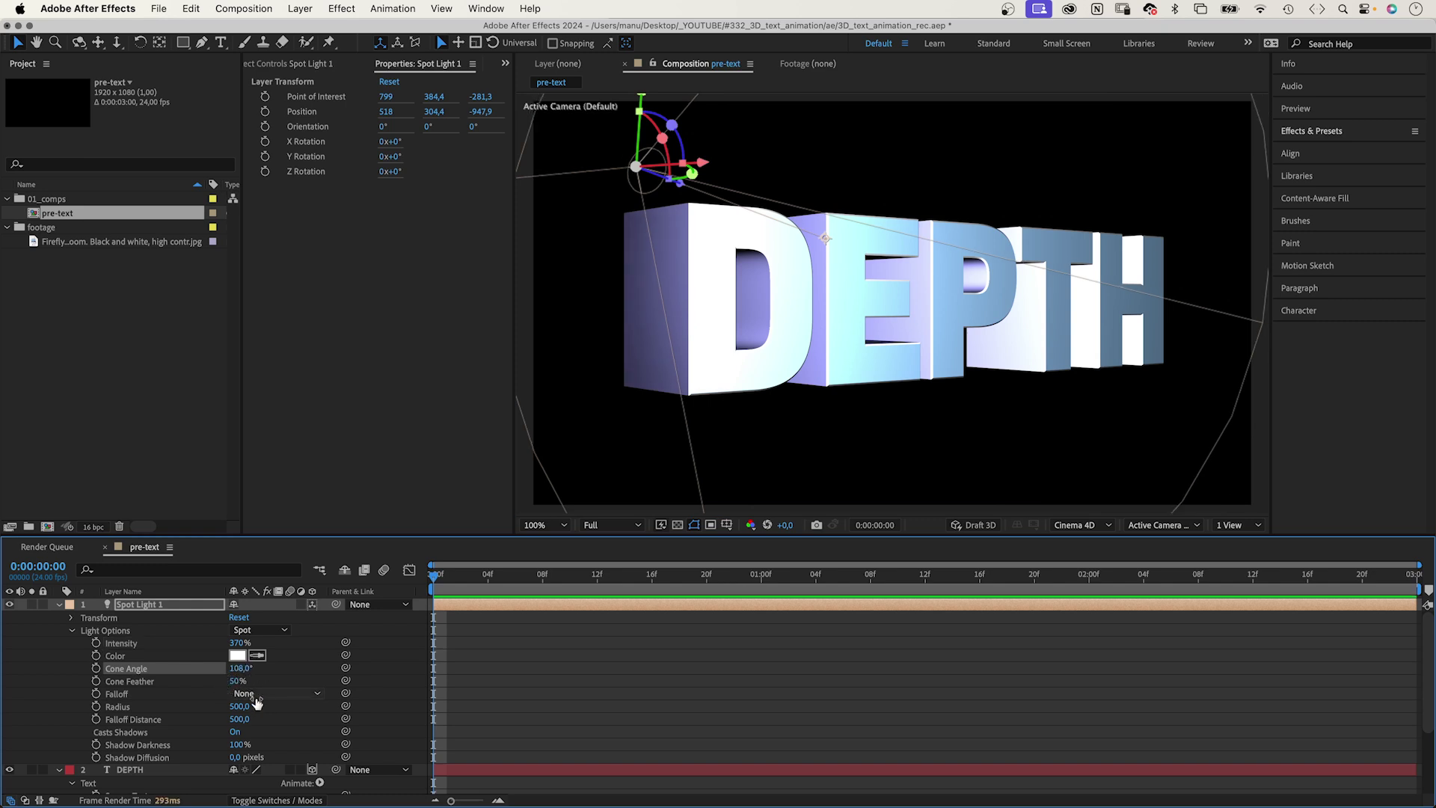
{"action": "left_click", "coordinate": [265, 693]}
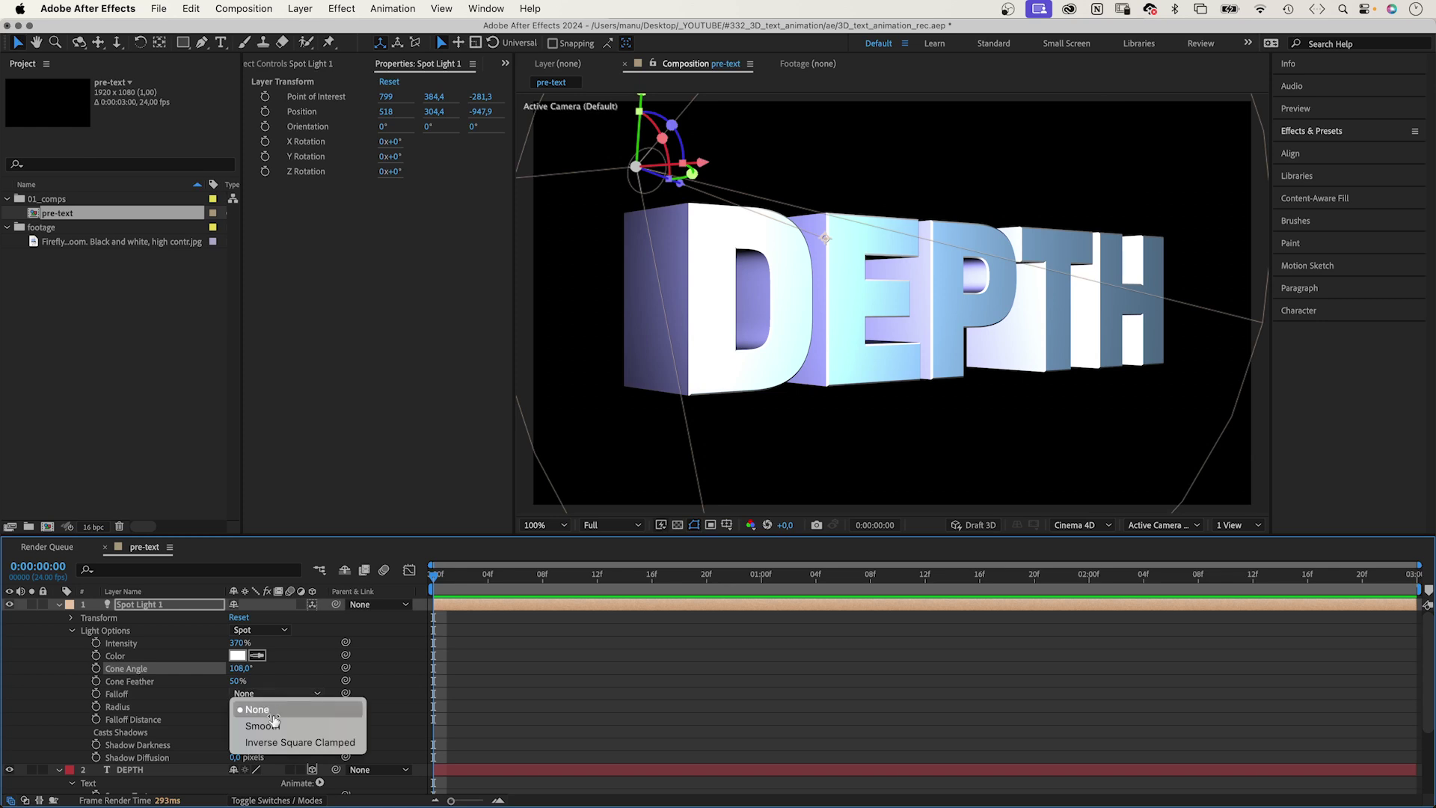
{"action": "left_click", "coordinate": [267, 722]}
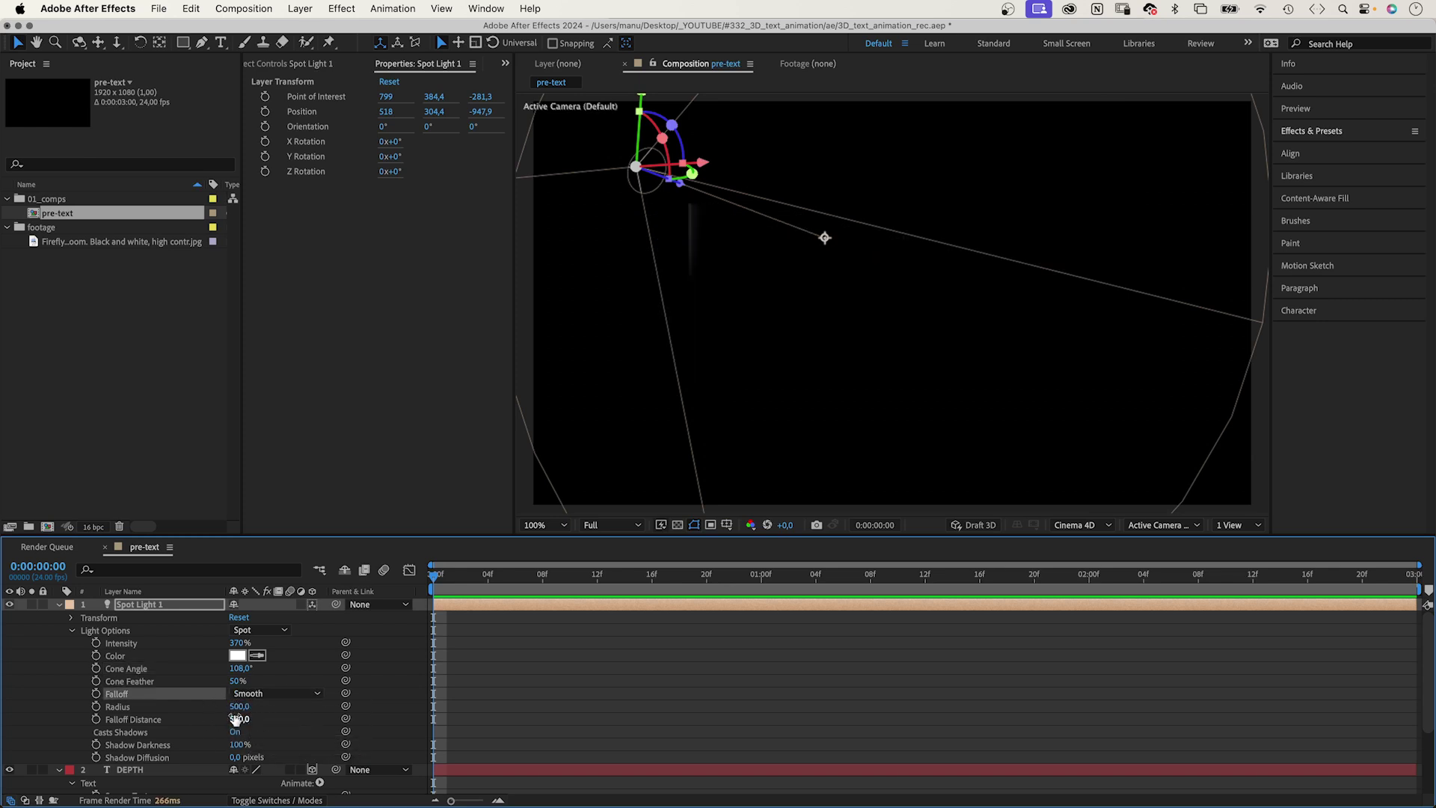
{"action": "left_click_drag", "start_coordinate": [236, 724], "coordinate": [563, 651]}
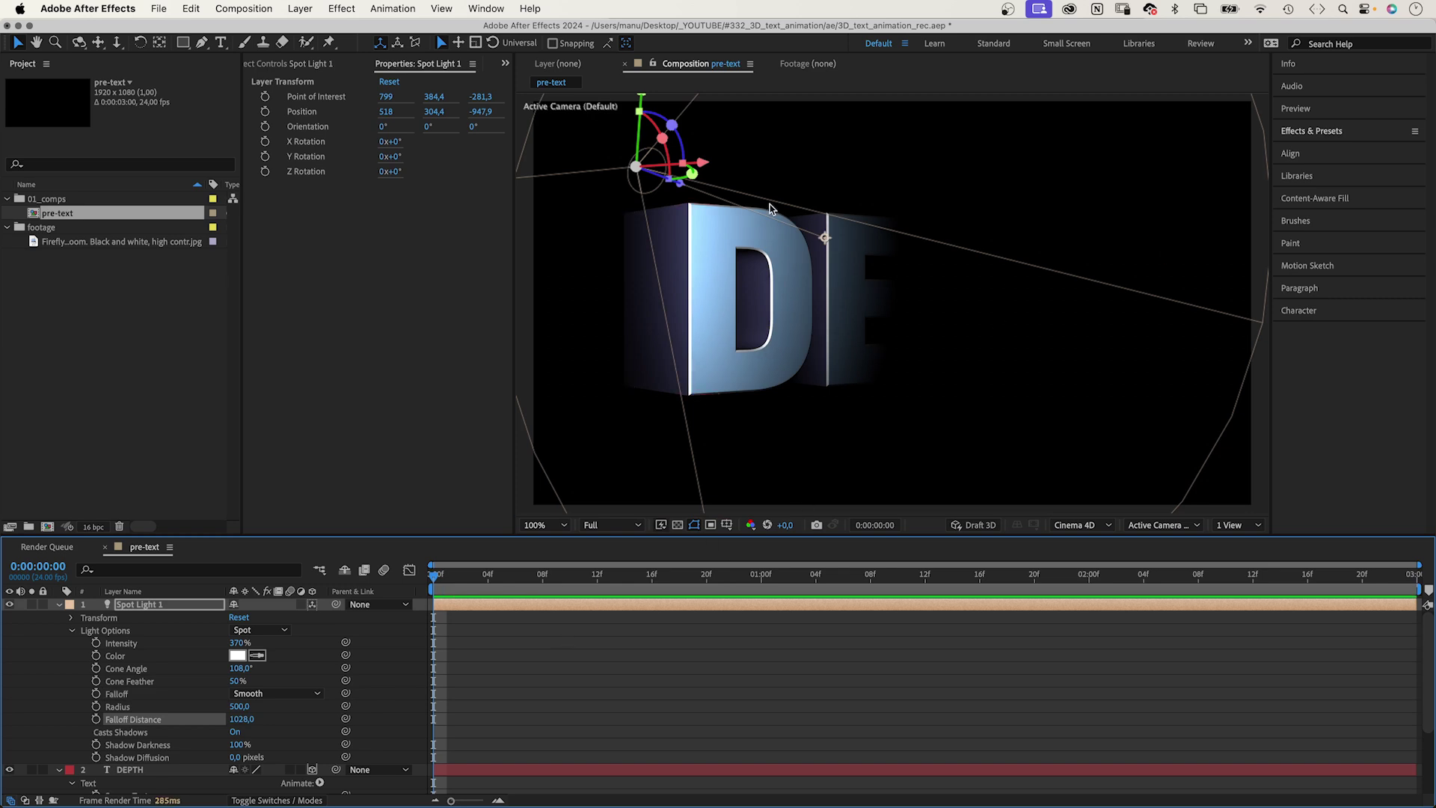
Create a new Ambient-type light at 65% intensity alongside the spot light
{"action": "left_click", "coordinate": [300, 8]}
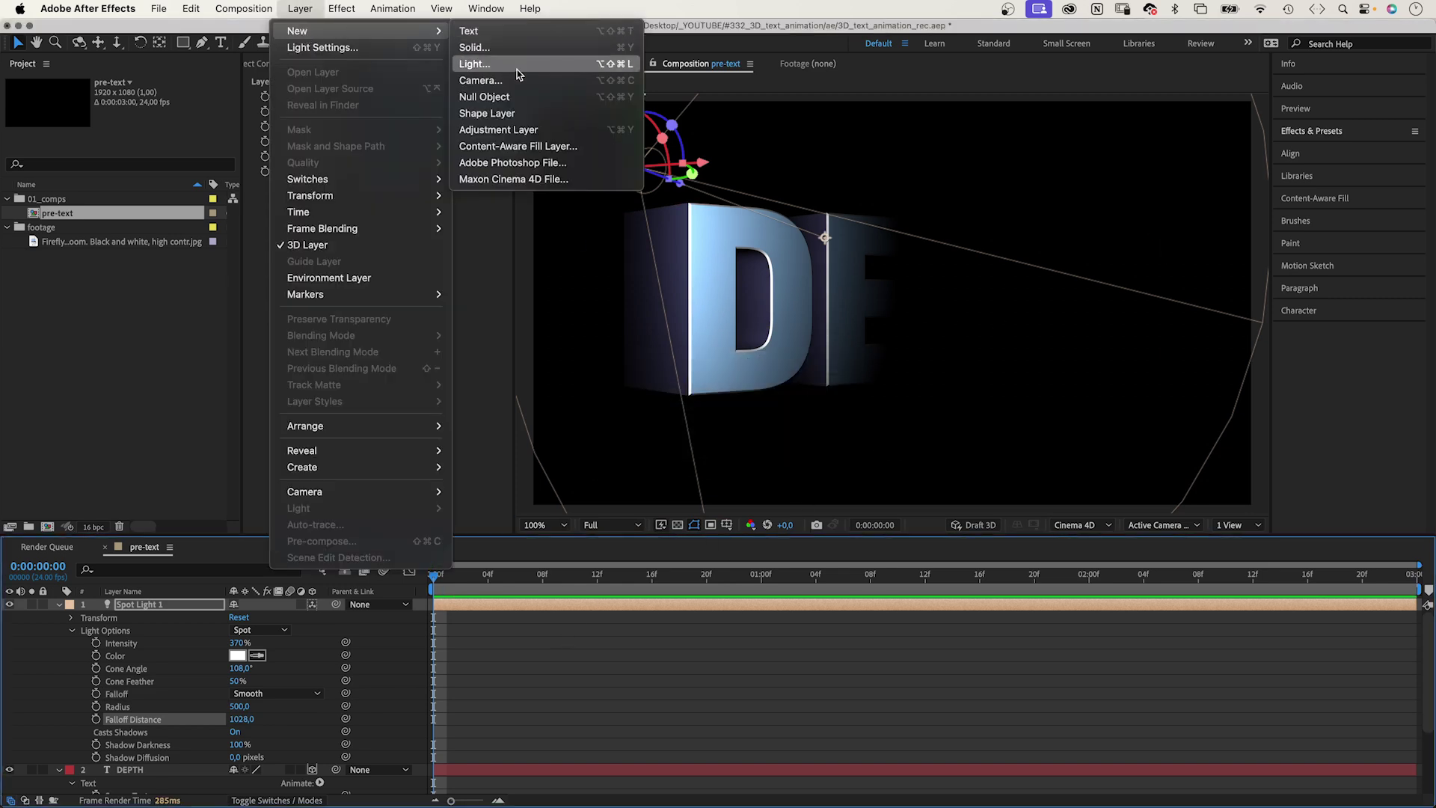
{"action": "left_click", "coordinate": [519, 65]}
{"action": "left_click", "coordinate": [676, 186]}
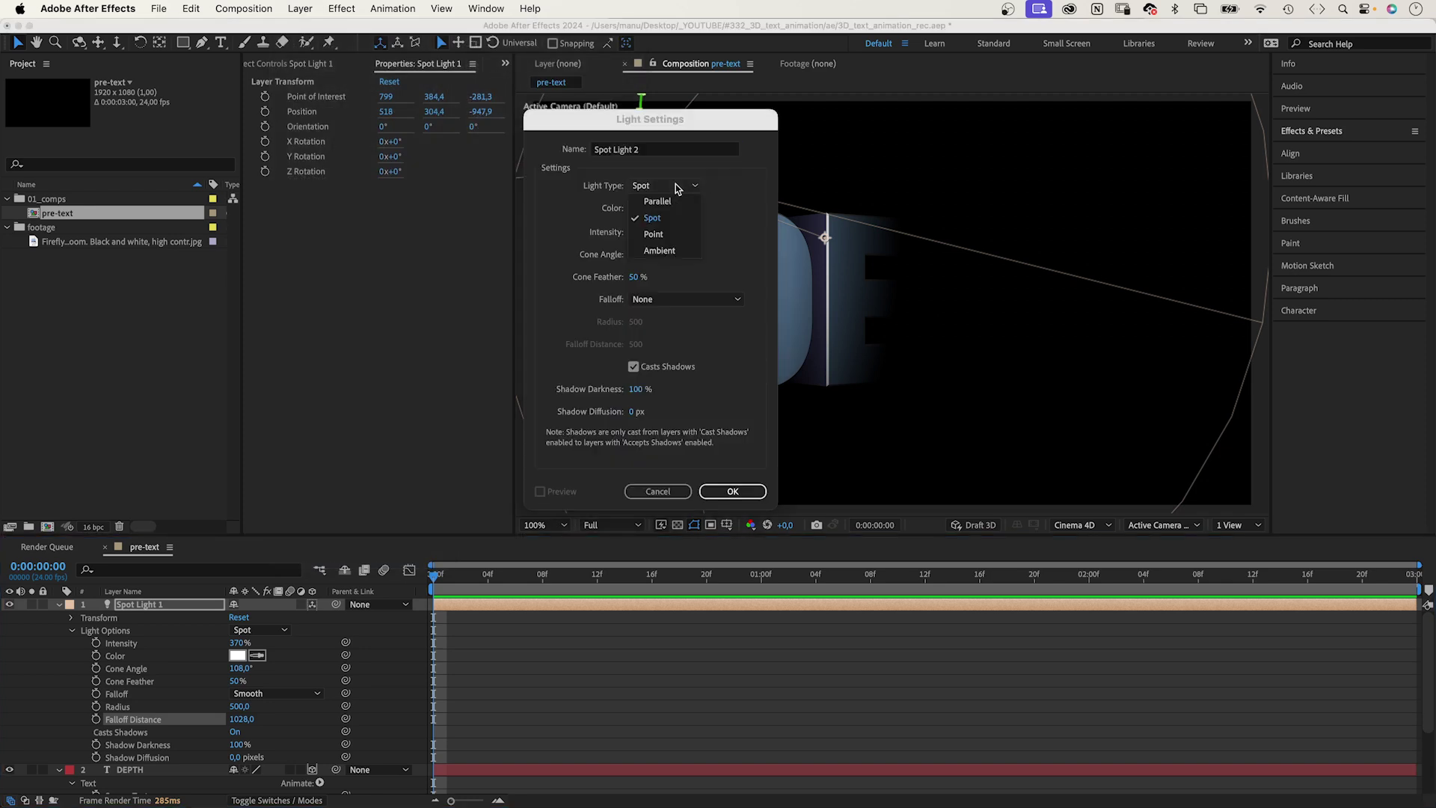
{"action": "left_click", "coordinate": [674, 251]}
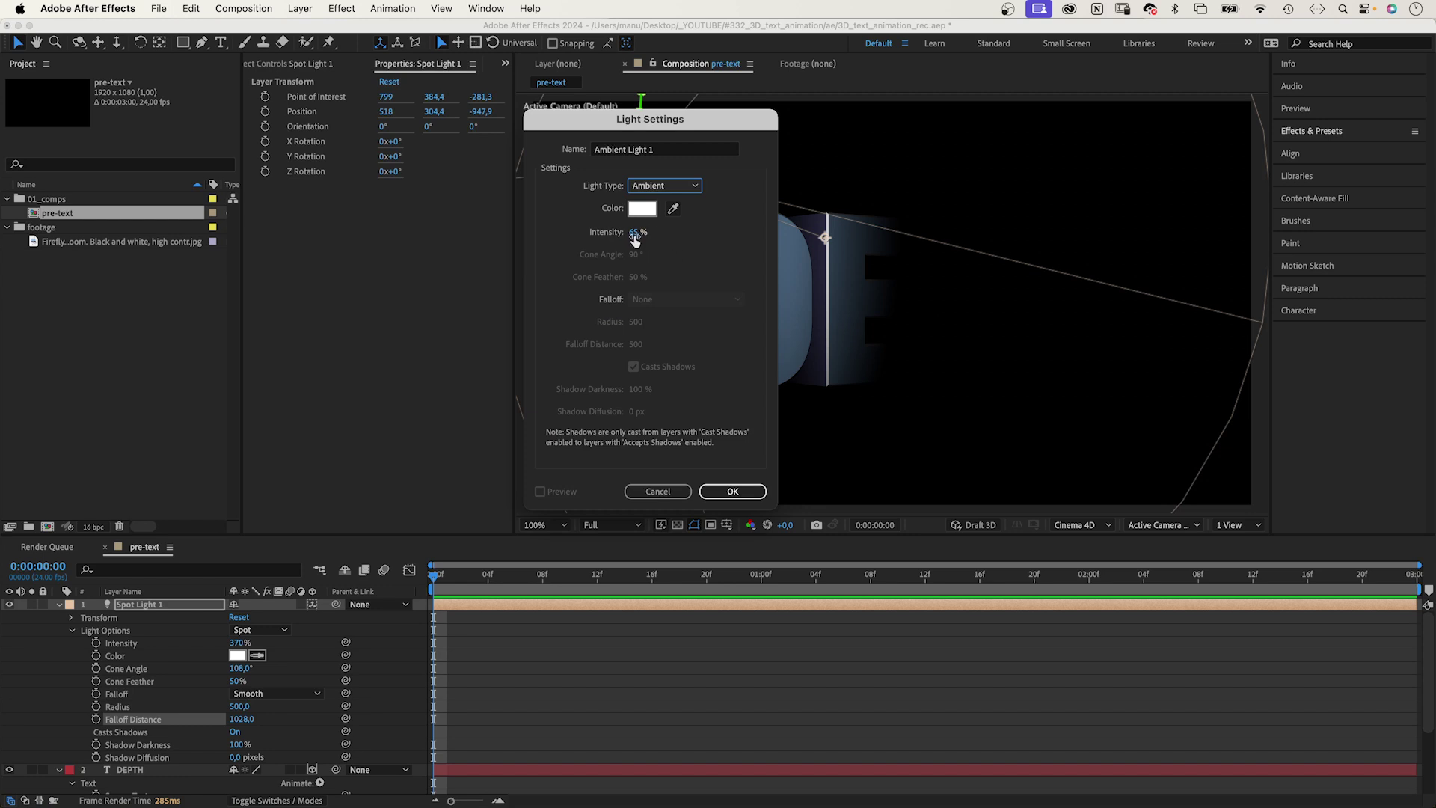
{"action": "left_click", "coordinate": [731, 493]}
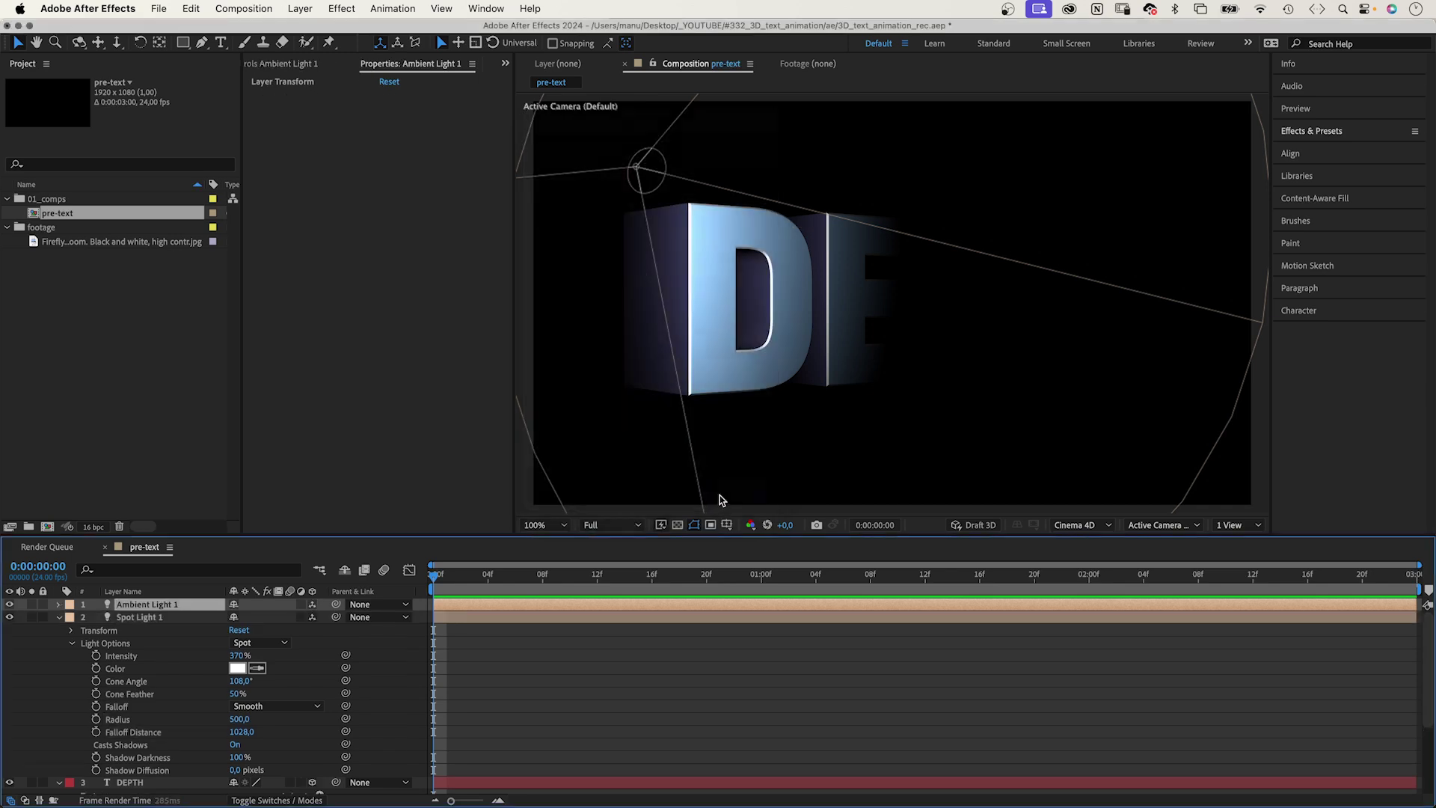
Drag the Firefly JPG into the pre-text comp and convert it to an environment layer
{"action": "left_click", "coordinate": [59, 618]}
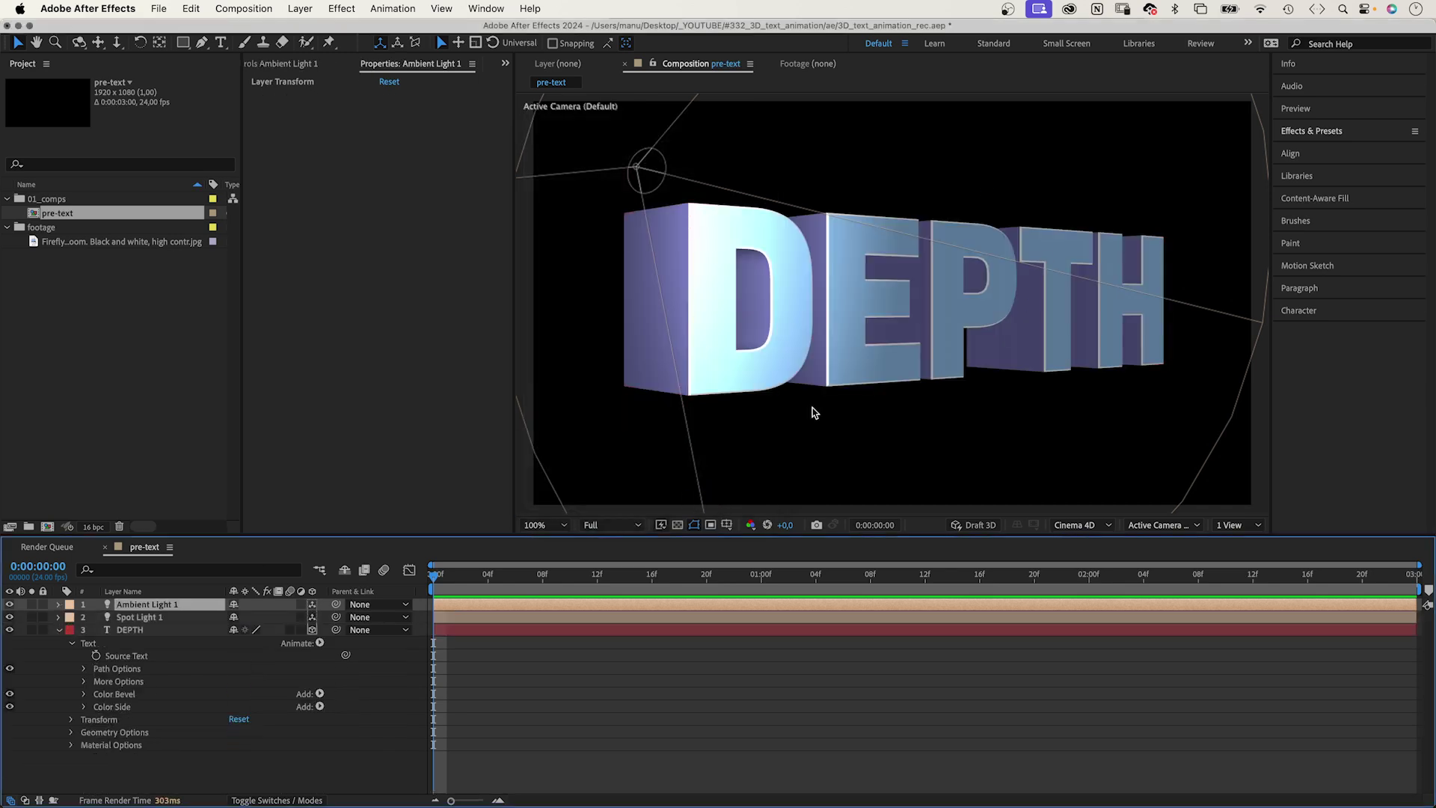
{"action": "left_click", "coordinate": [60, 630]}
{"action": "left_click", "coordinate": [134, 680]}
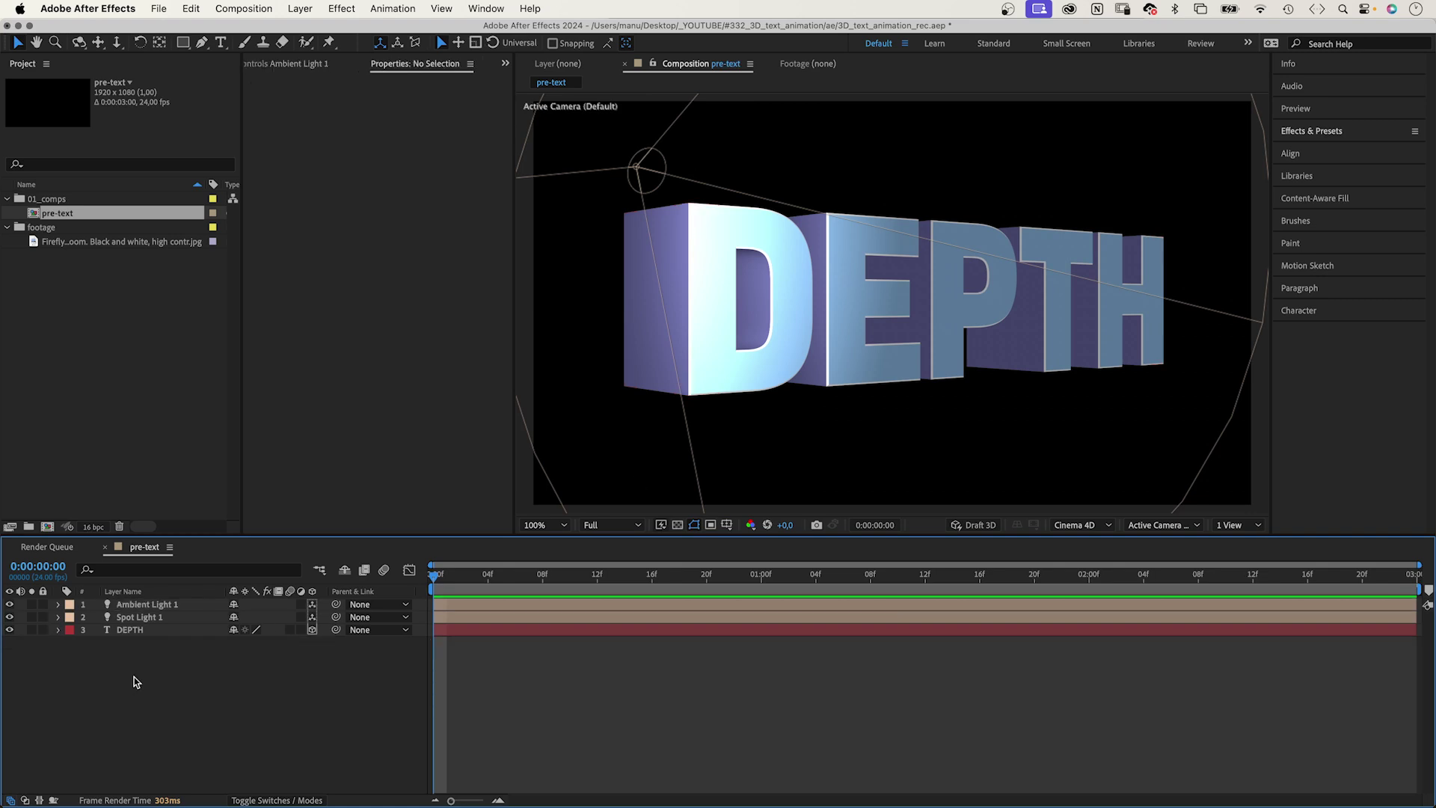
{"action": "left_click", "coordinate": [78, 243]}
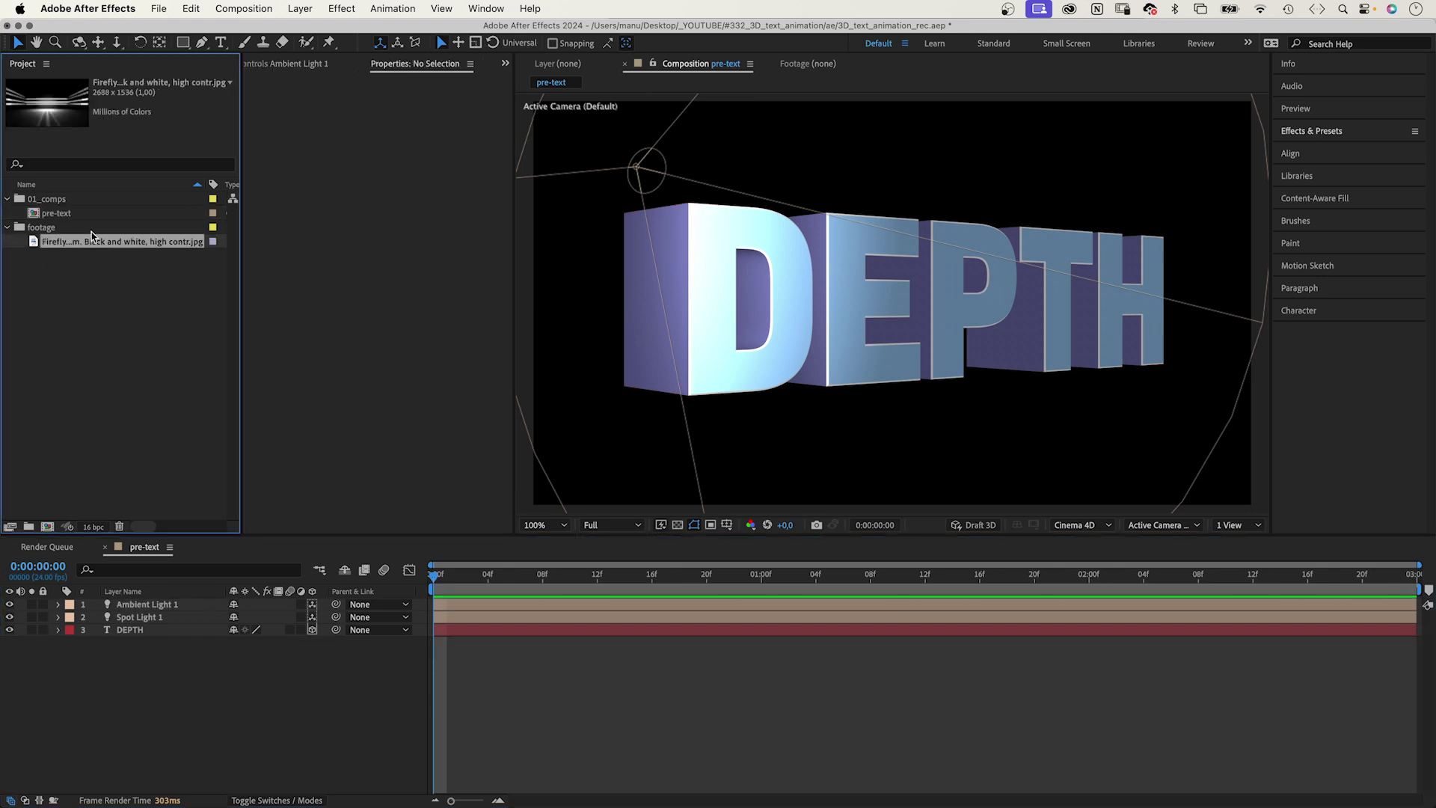
{"action": "mouse_move", "coordinate": [83, 249]}
{"action": "left_mouse_down"}
{"action": "mouse_move", "coordinate": [162, 701]}
{"action": "mouse_move", "coordinate": [152, 694]}
{"action": "left_mouse_up"}
{"action": "right_click", "coordinate": [122, 647]}
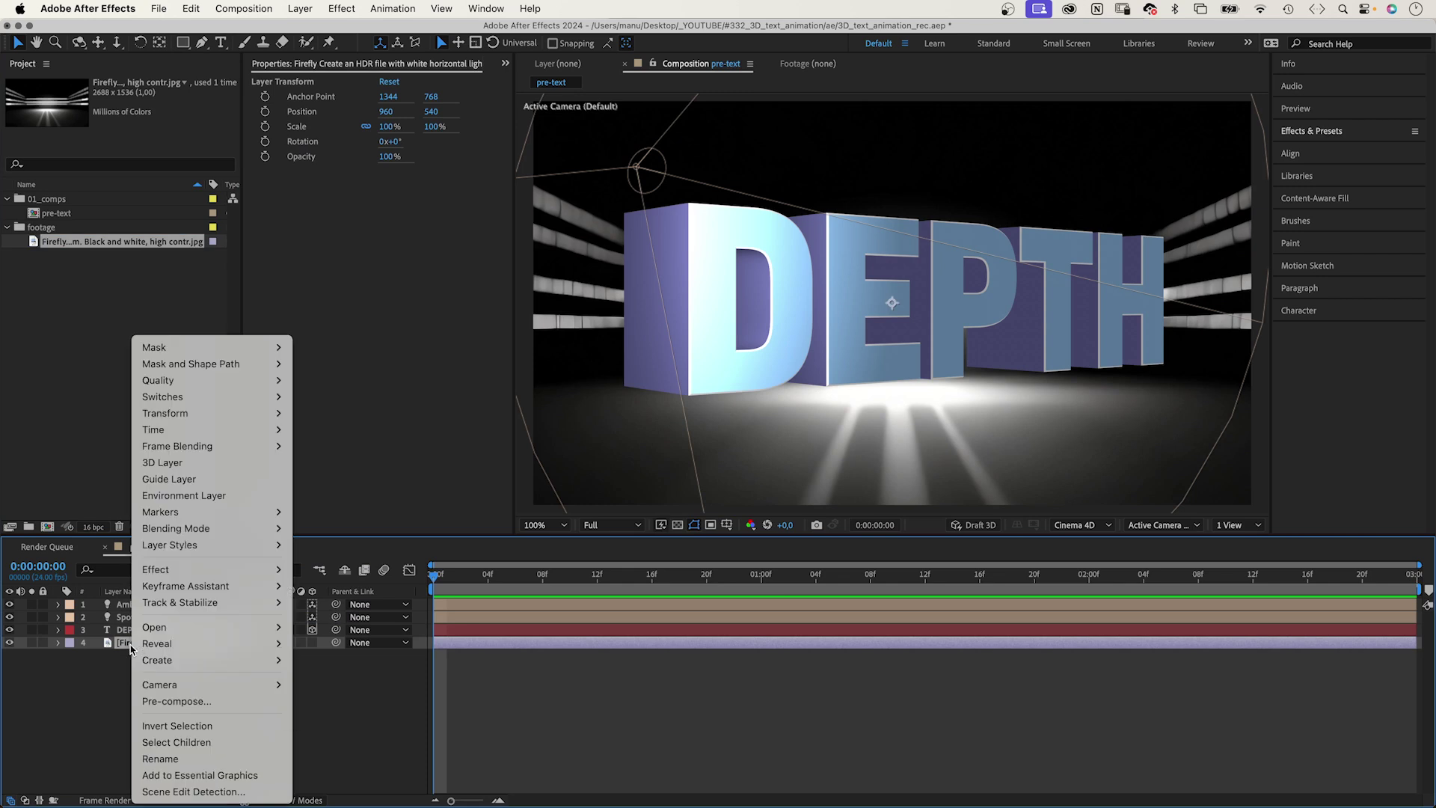
{"action": "left_click", "coordinate": [212, 498]}
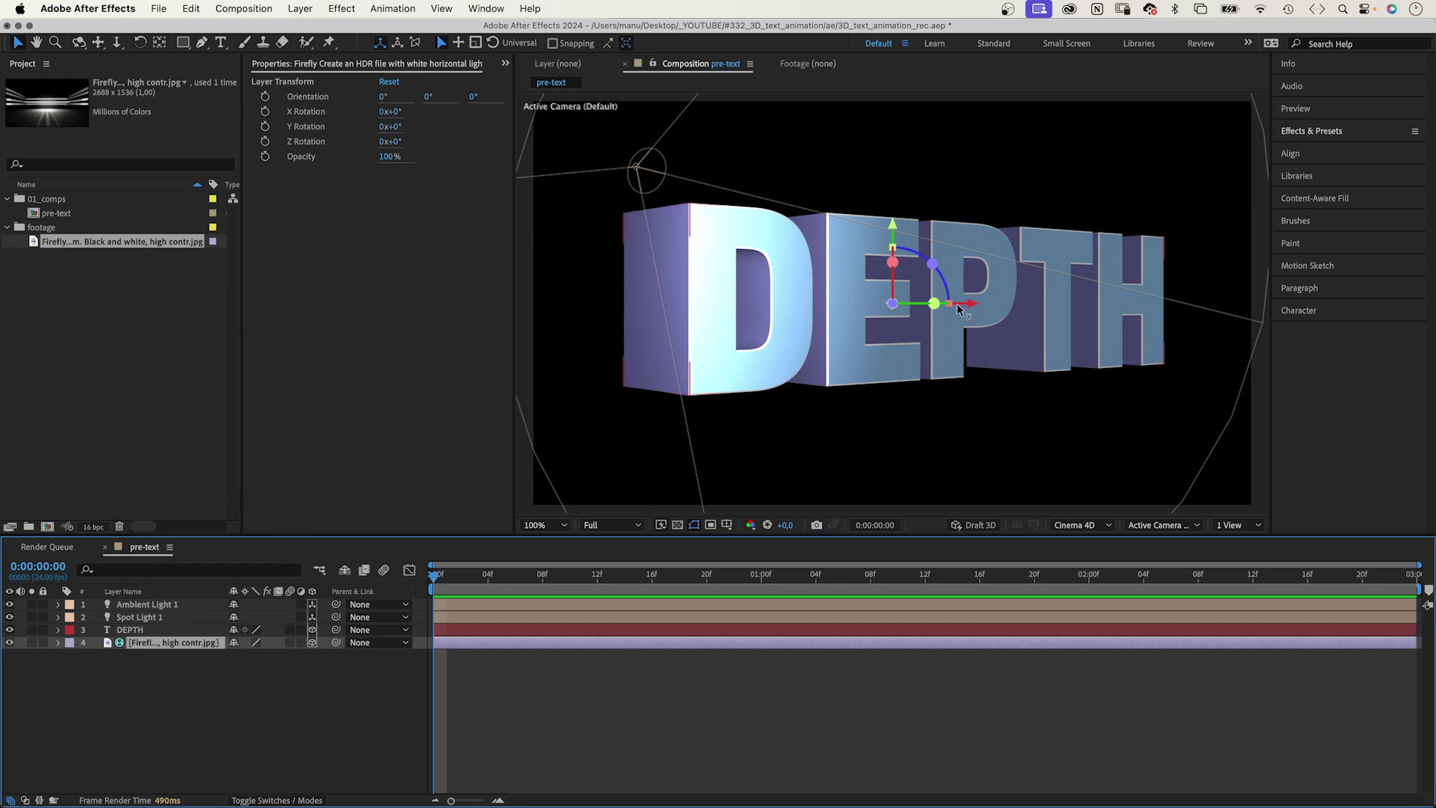
Open the DEPTH layer's Material Options and turn Casts Shadows on
{"action": "left_click", "coordinate": [131, 630]}
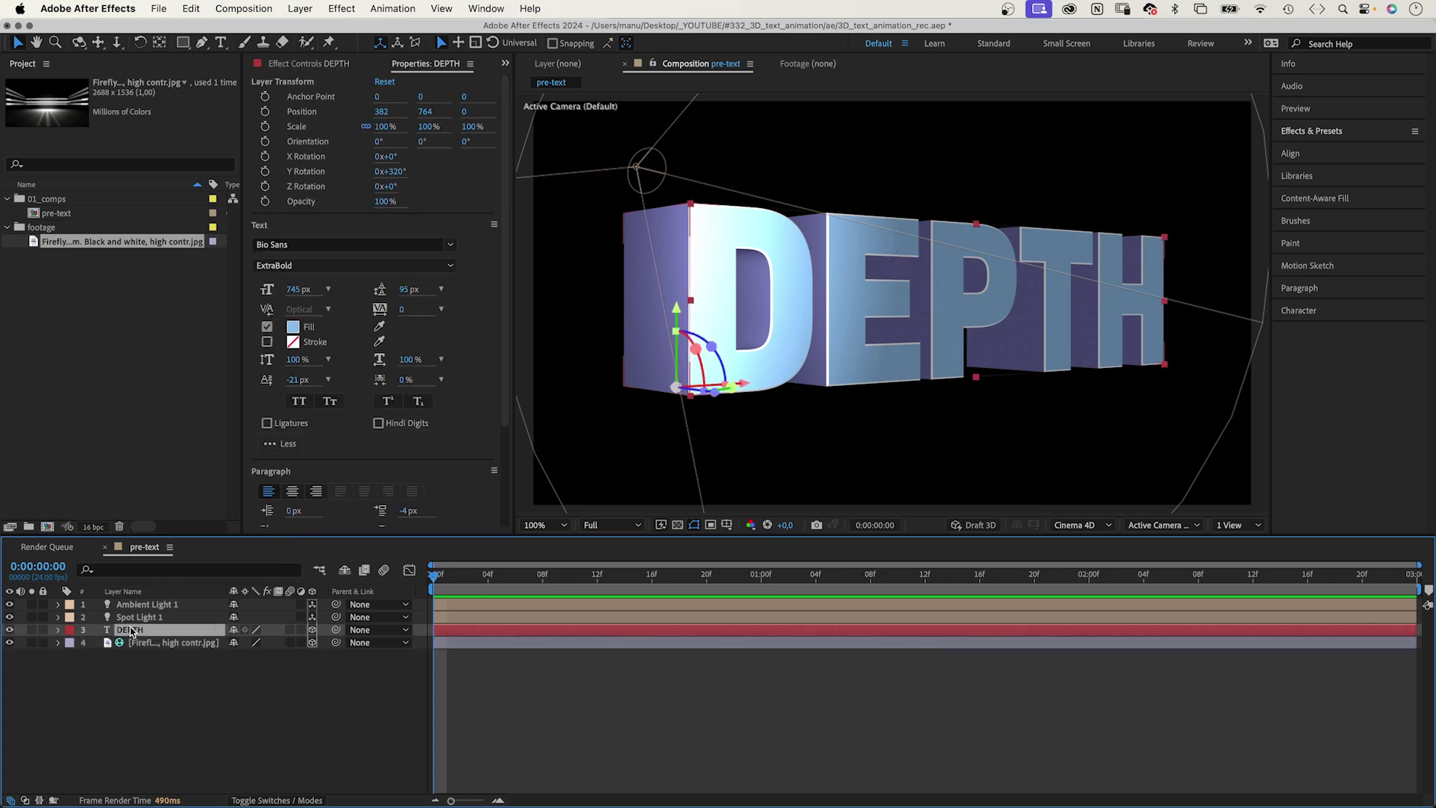
{"action": "left_click", "coordinate": [58, 631]}
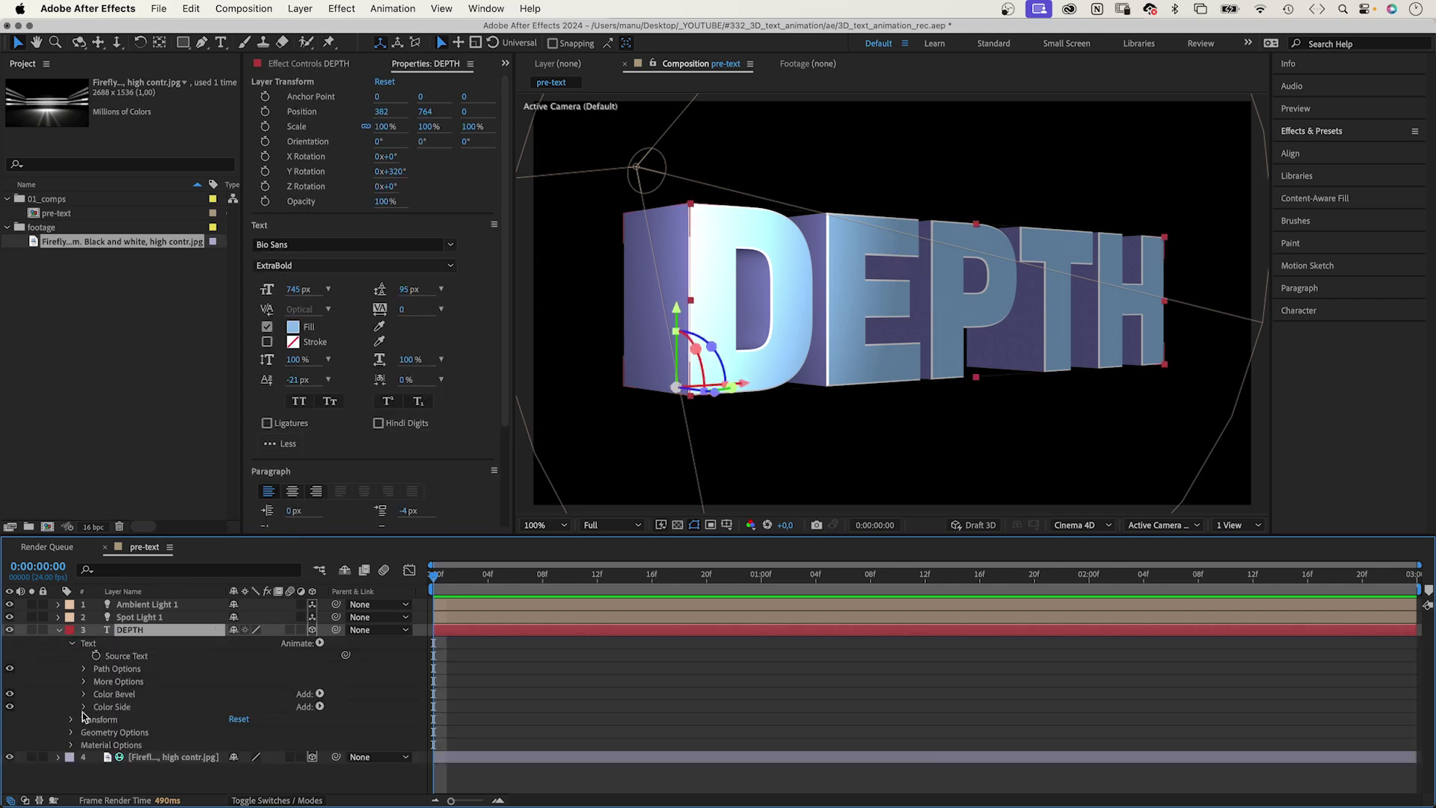
{"action": "left_click", "coordinate": [71, 645]}
{"action": "left_click", "coordinate": [69, 682]}
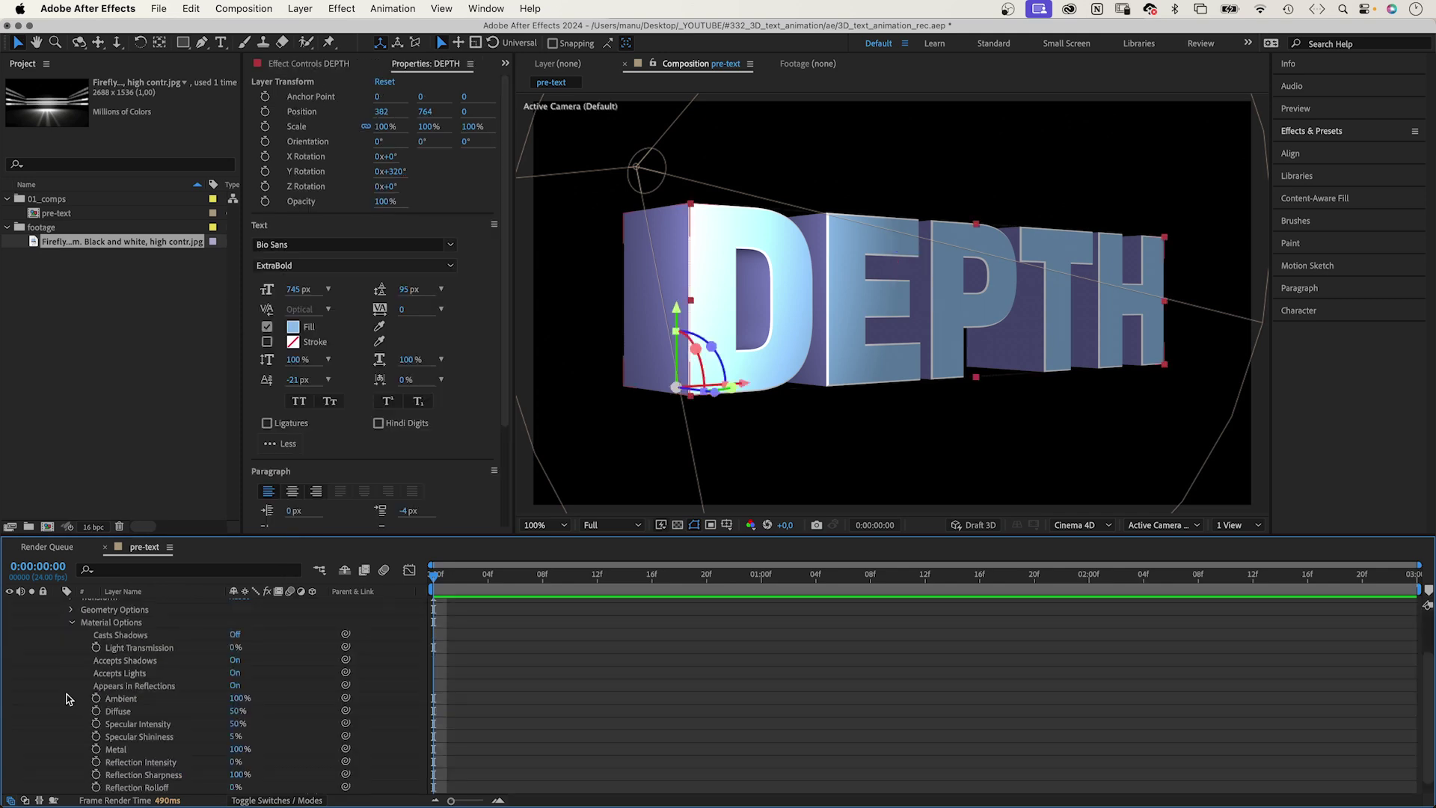
{"action": "left_click", "coordinate": [235, 636]}
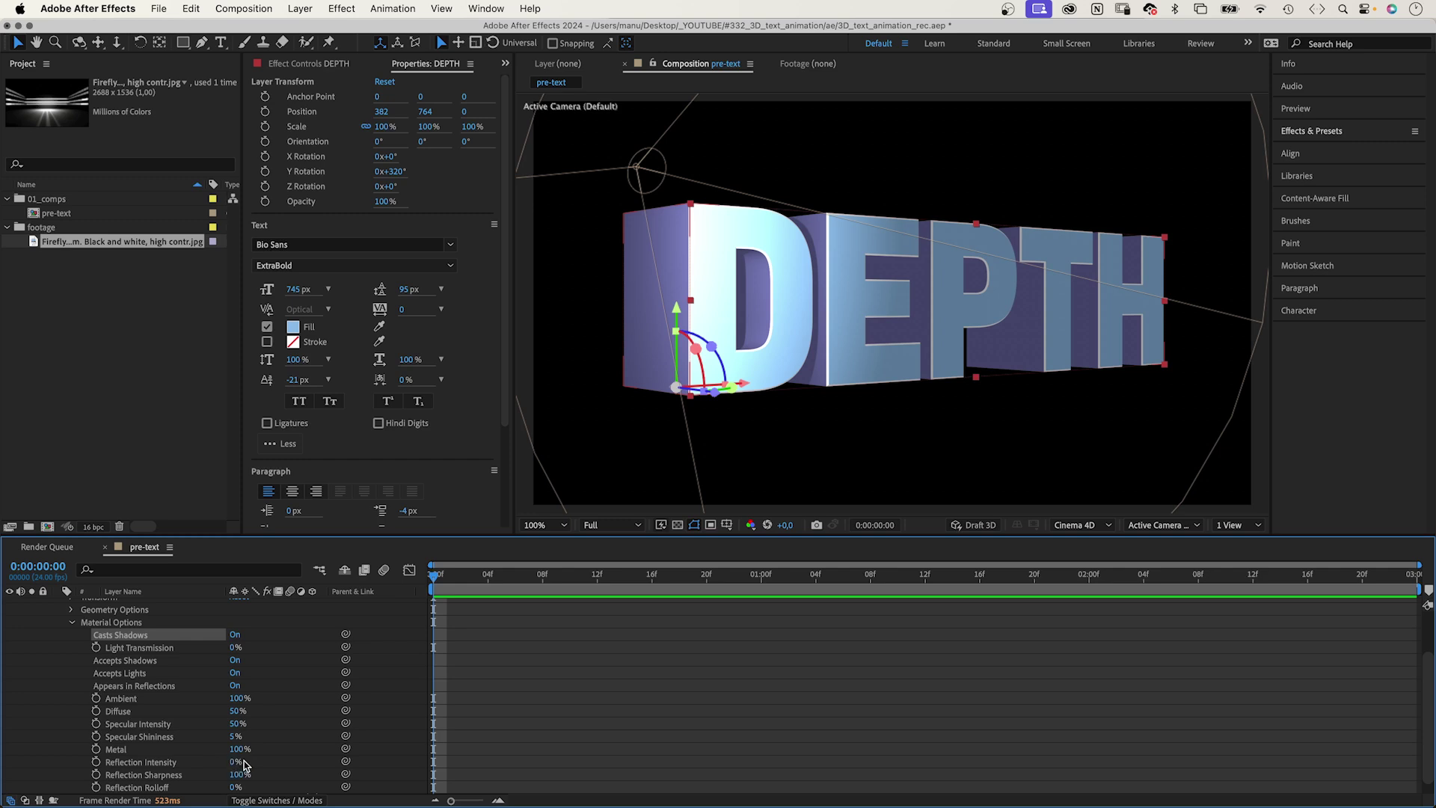
Set reflection intensity to 55%, sharpness to 50% and rolloff to 20%
{"action": "left_click_drag", "start_coordinate": [234, 764], "coordinate": [266, 755]}
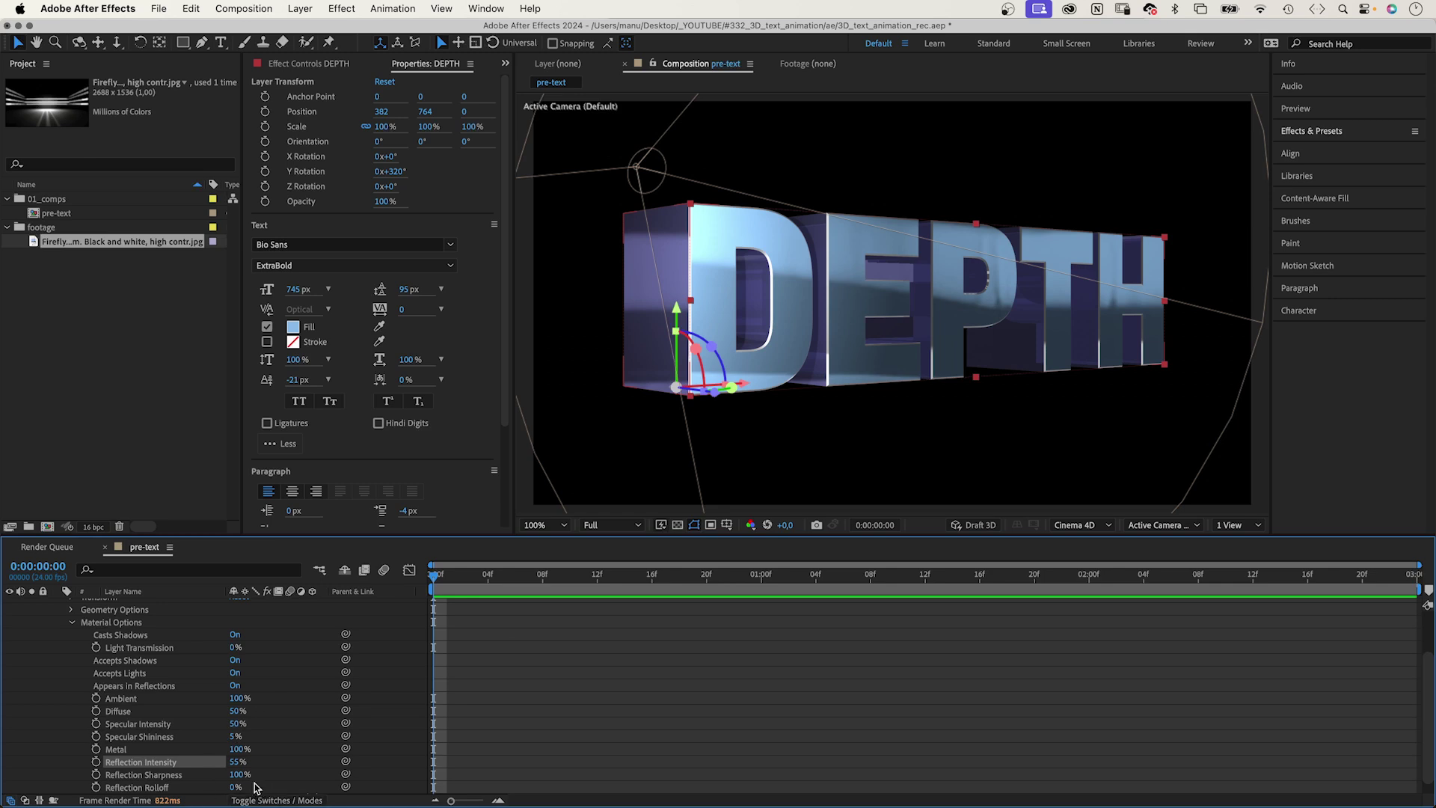
{"action": "left_click", "coordinate": [238, 775]}
{"action": "type", "text": "50"}
{"action": "key", "text": "Return"}
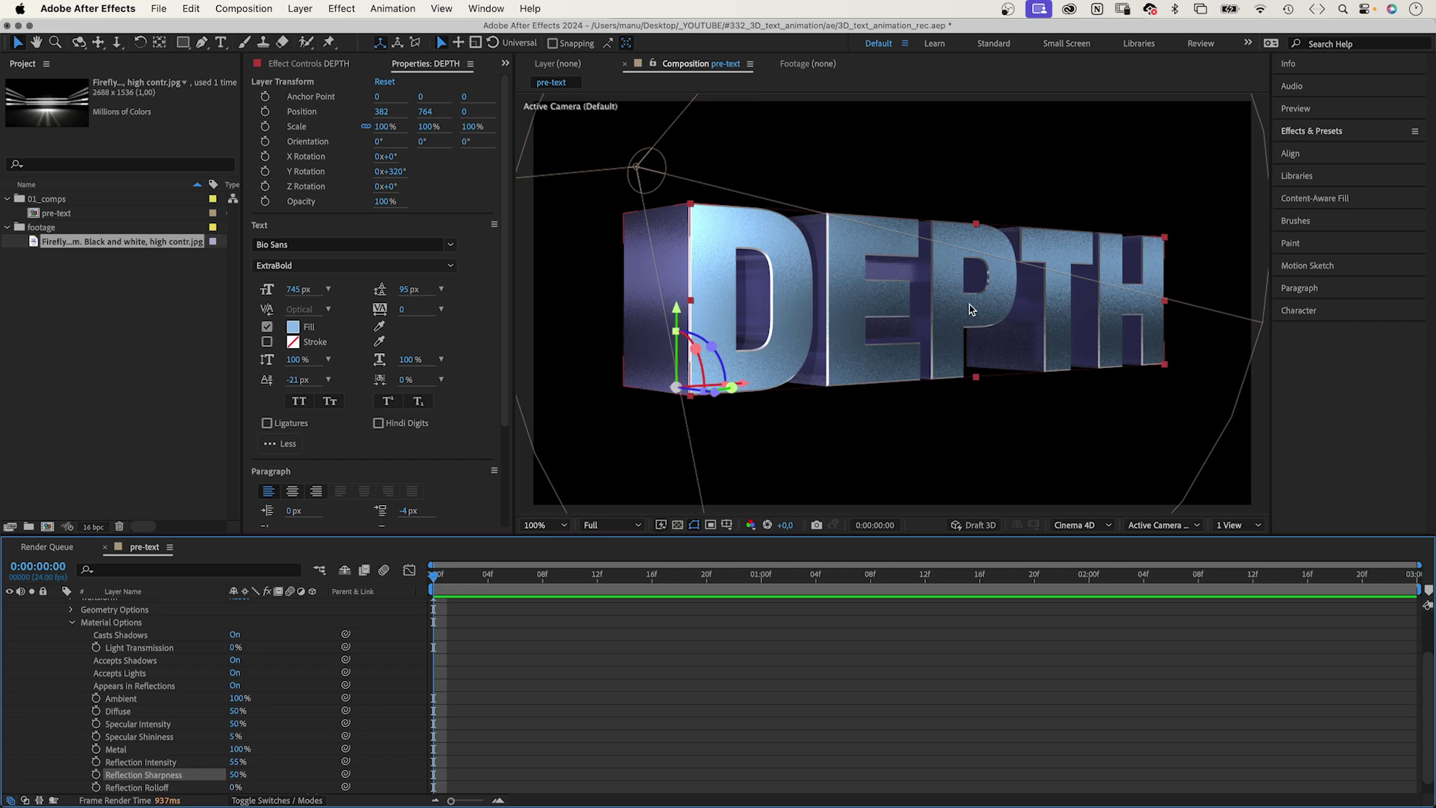
{"action": "left_click", "coordinate": [249, 793]}
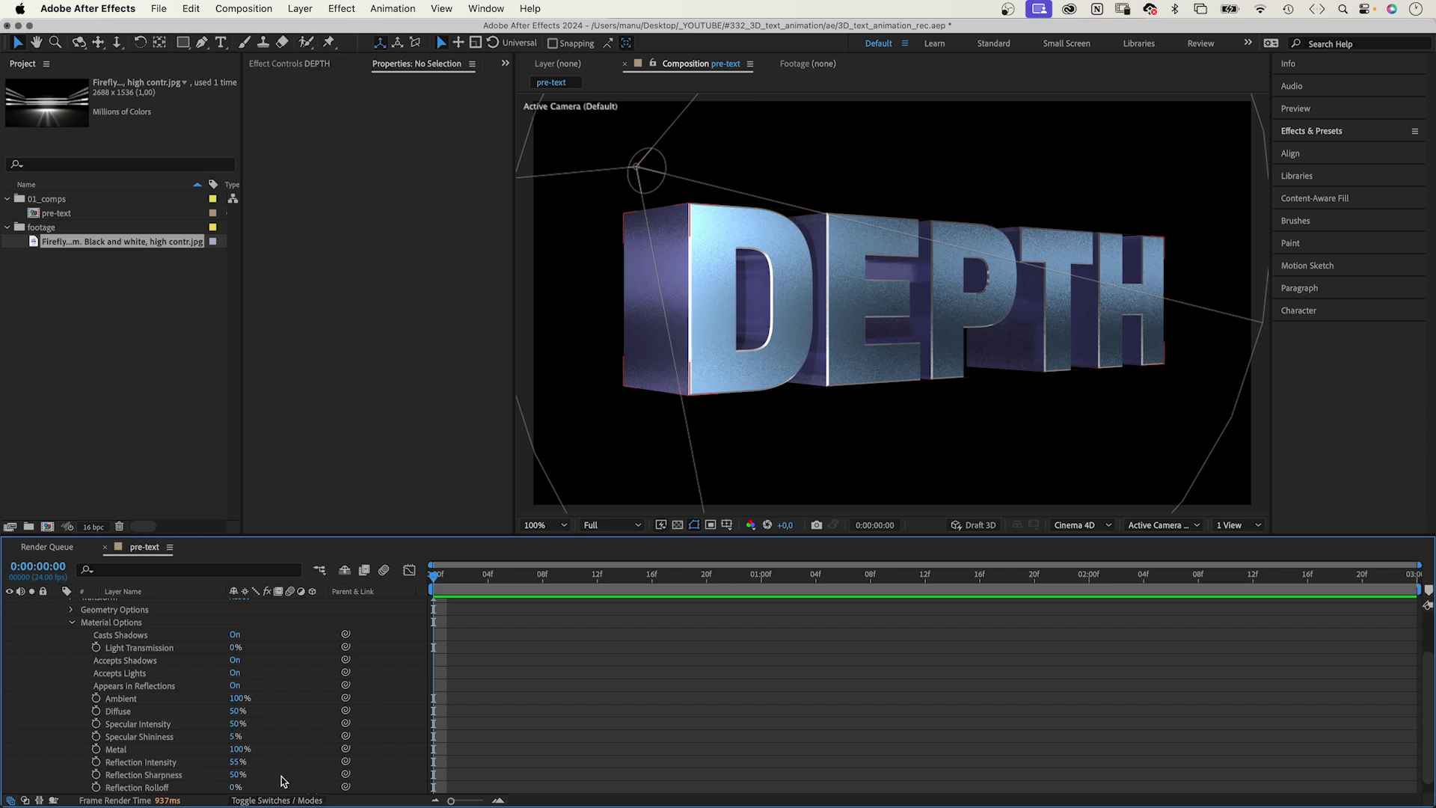
{"action": "left_click", "coordinate": [235, 787]}
{"action": "type", "text": "20"}
{"action": "key", "text": "Return"}
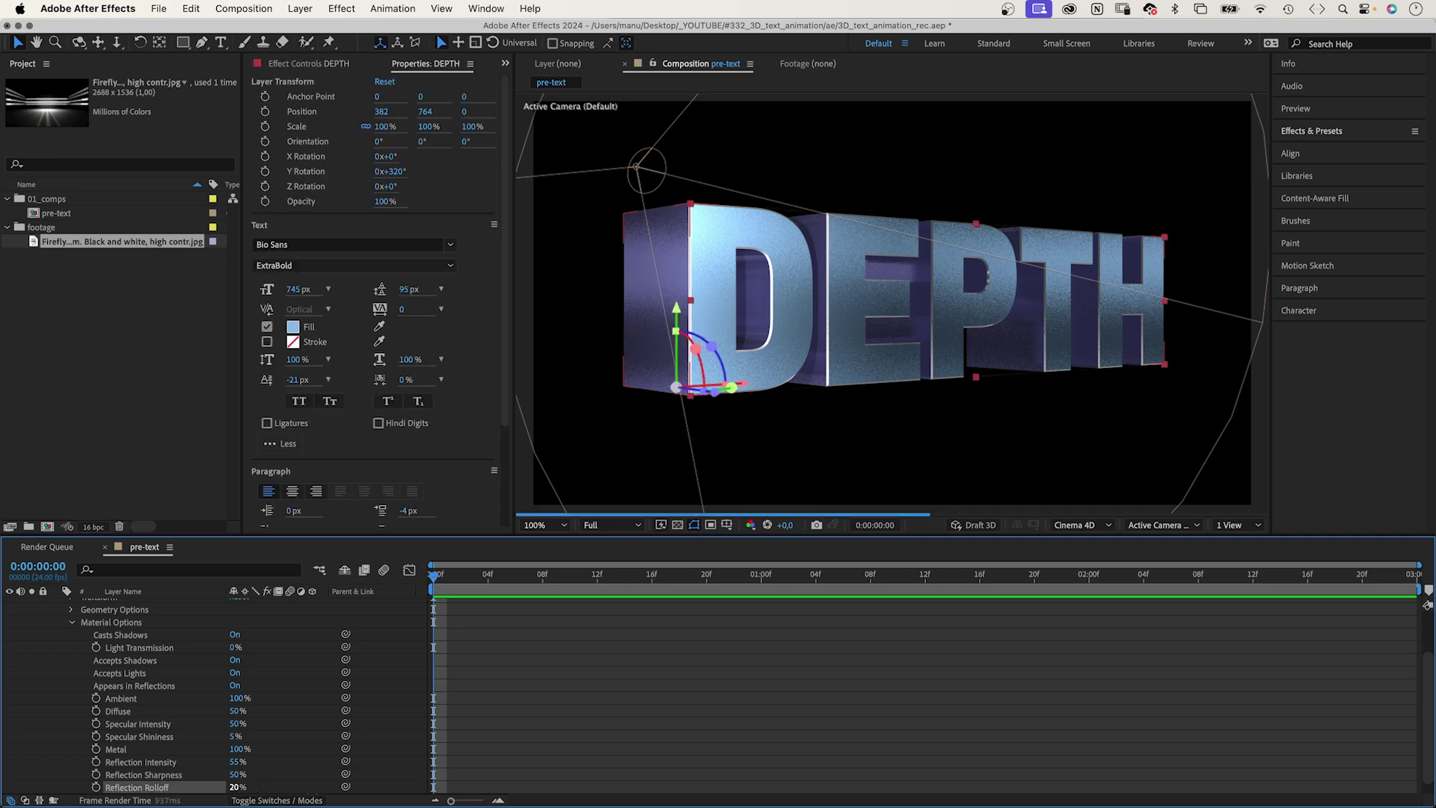
{"action": "left_click", "coordinate": [70, 624]}
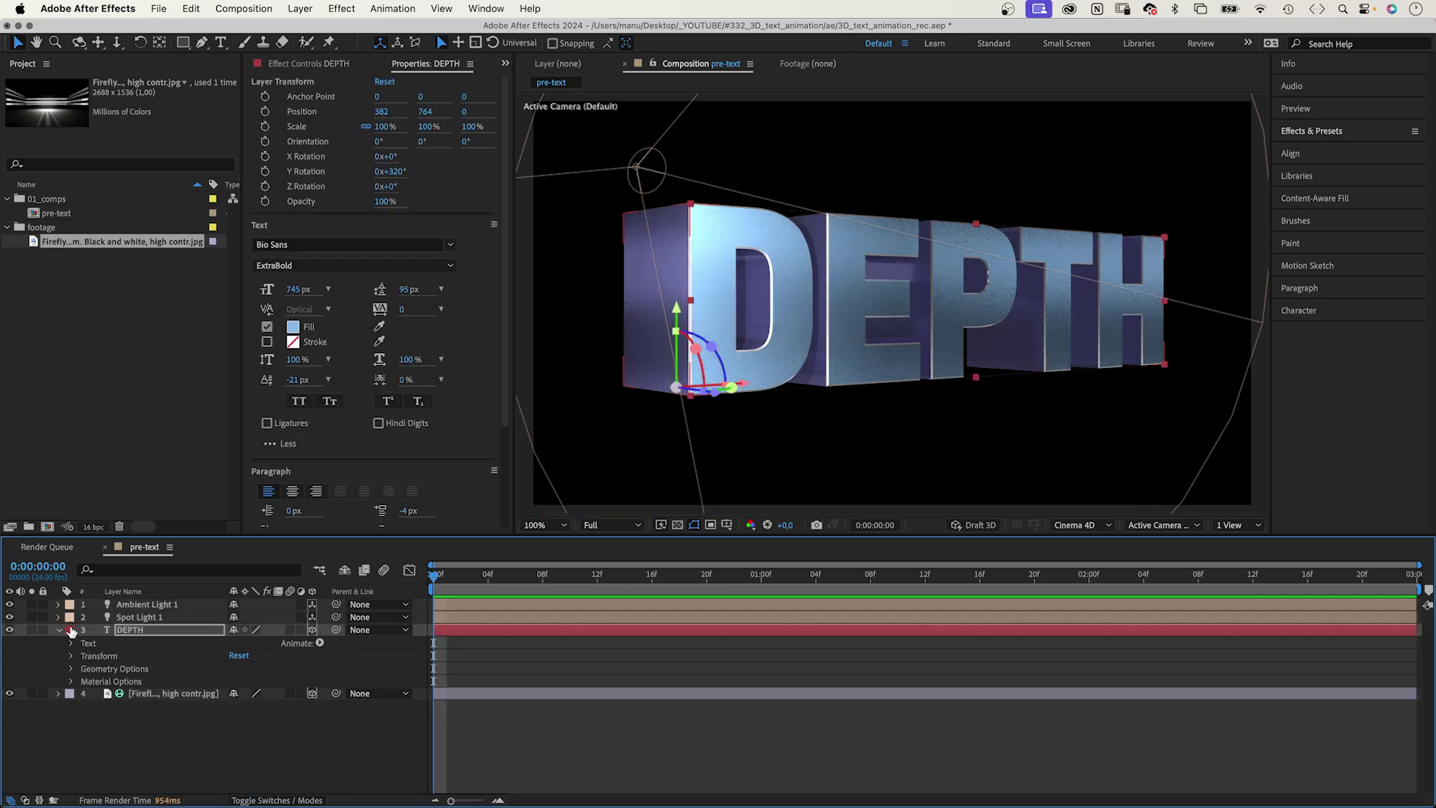
Set layer 4's X Rotation to 340° and Y Rotation to 180°
{"action": "left_click", "coordinate": [155, 694]}
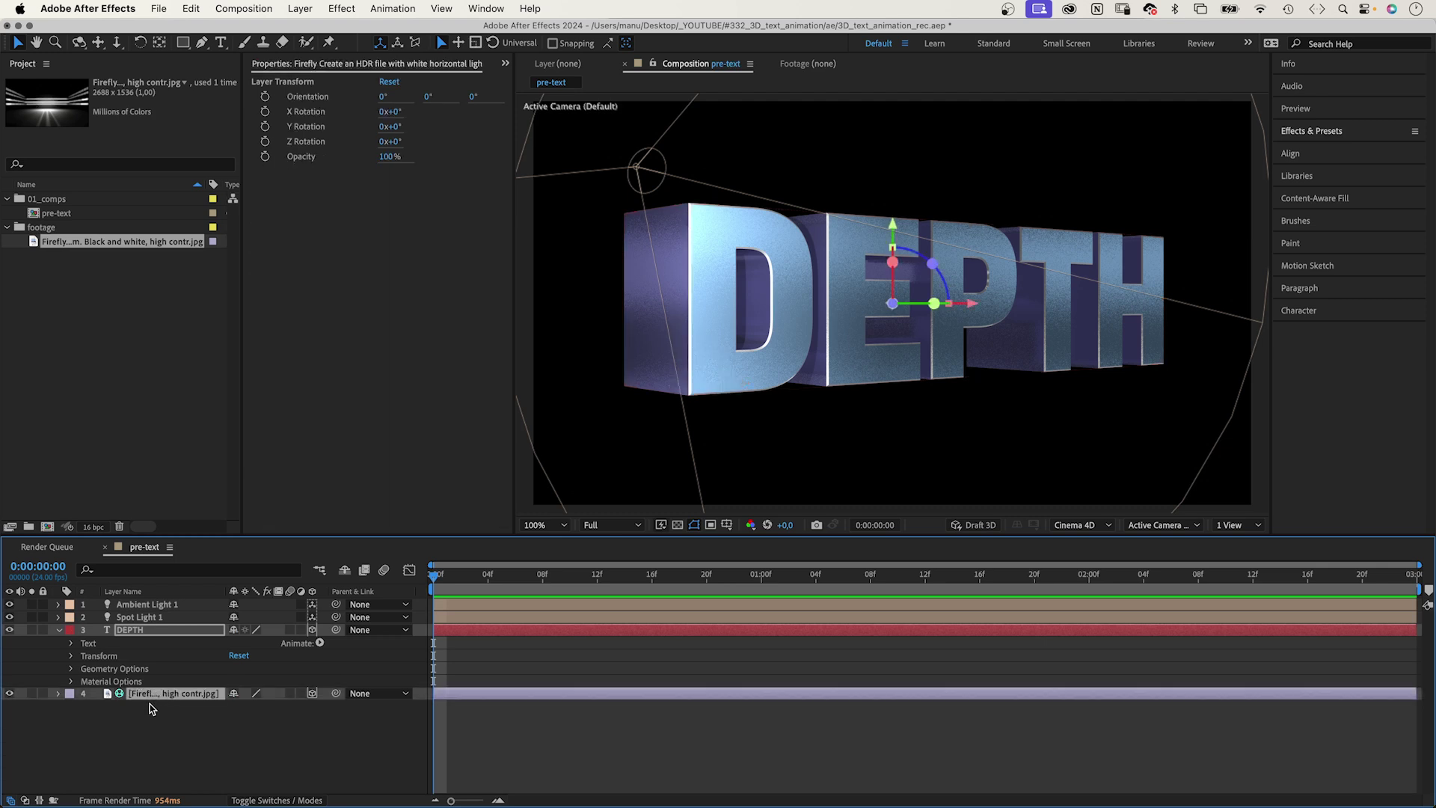
{"action": "key", "text": "r"}
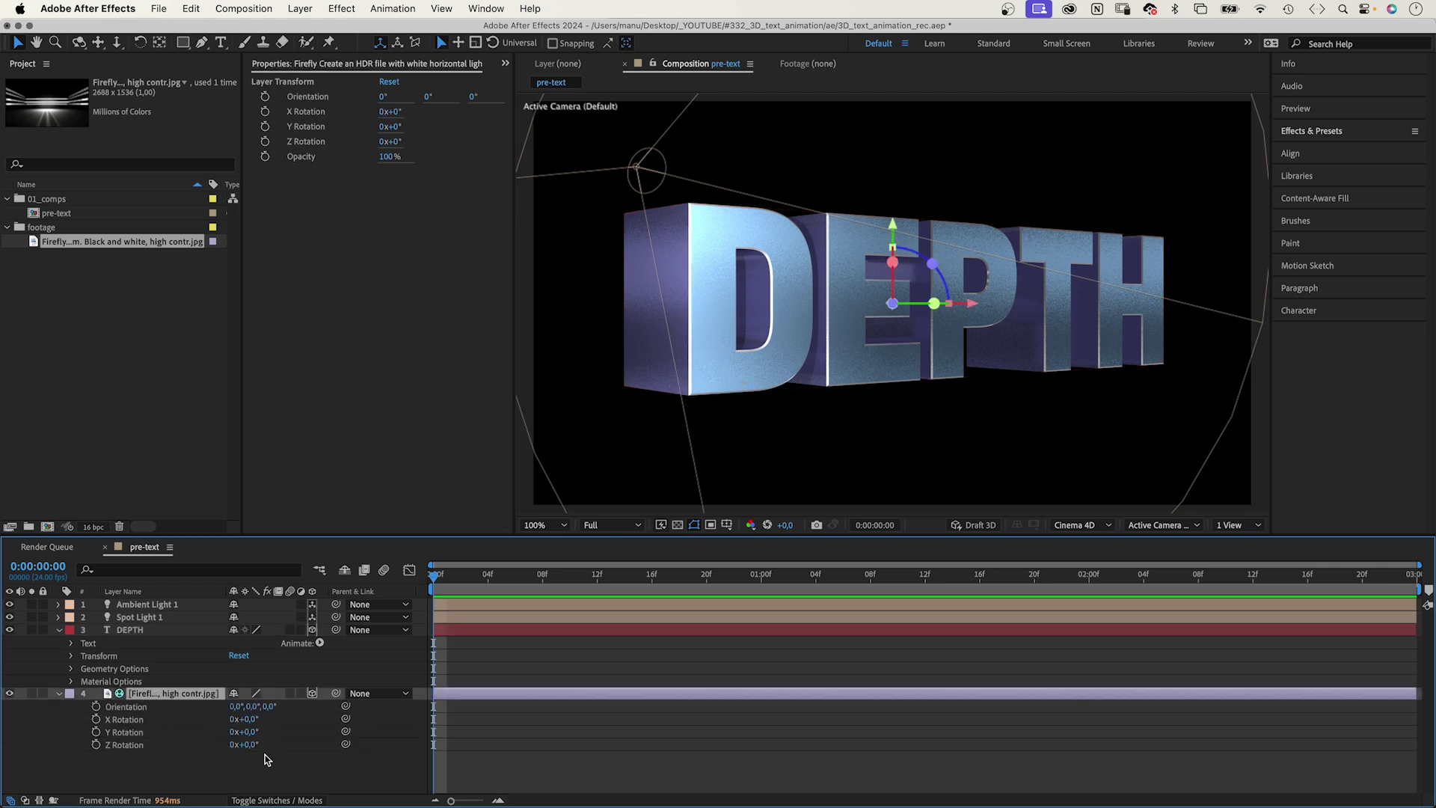
{"action": "left_click", "coordinate": [252, 720]}
{"action": "type", "text": "34"}
{"action": "key", "text": "Return"}
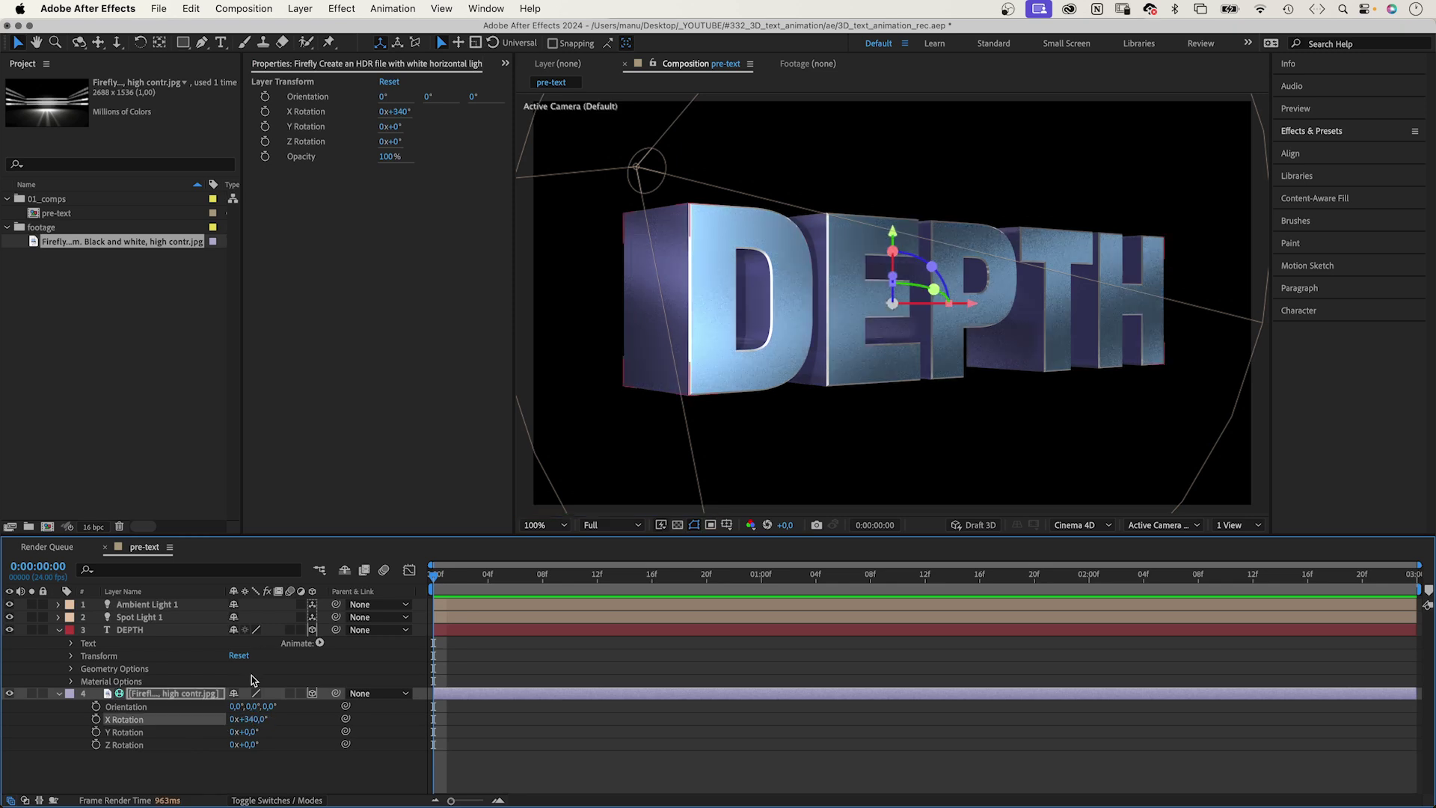
{"action": "left_click", "coordinate": [256, 733]}
{"action": "key", "text": "Return"}
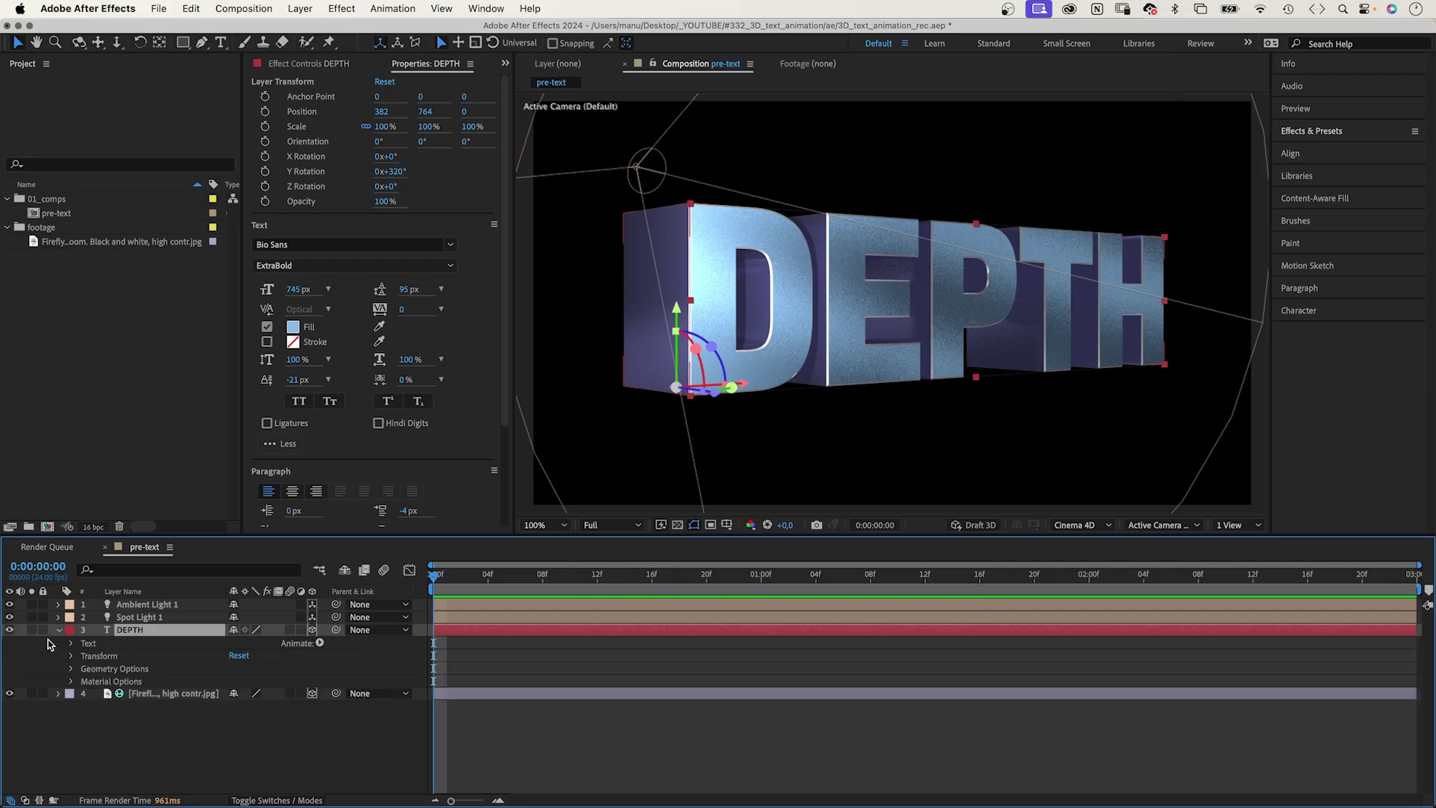
Add a Position animator with per-character 3D and Position Z at -2121
{"action": "left_click", "coordinate": [320, 643]}
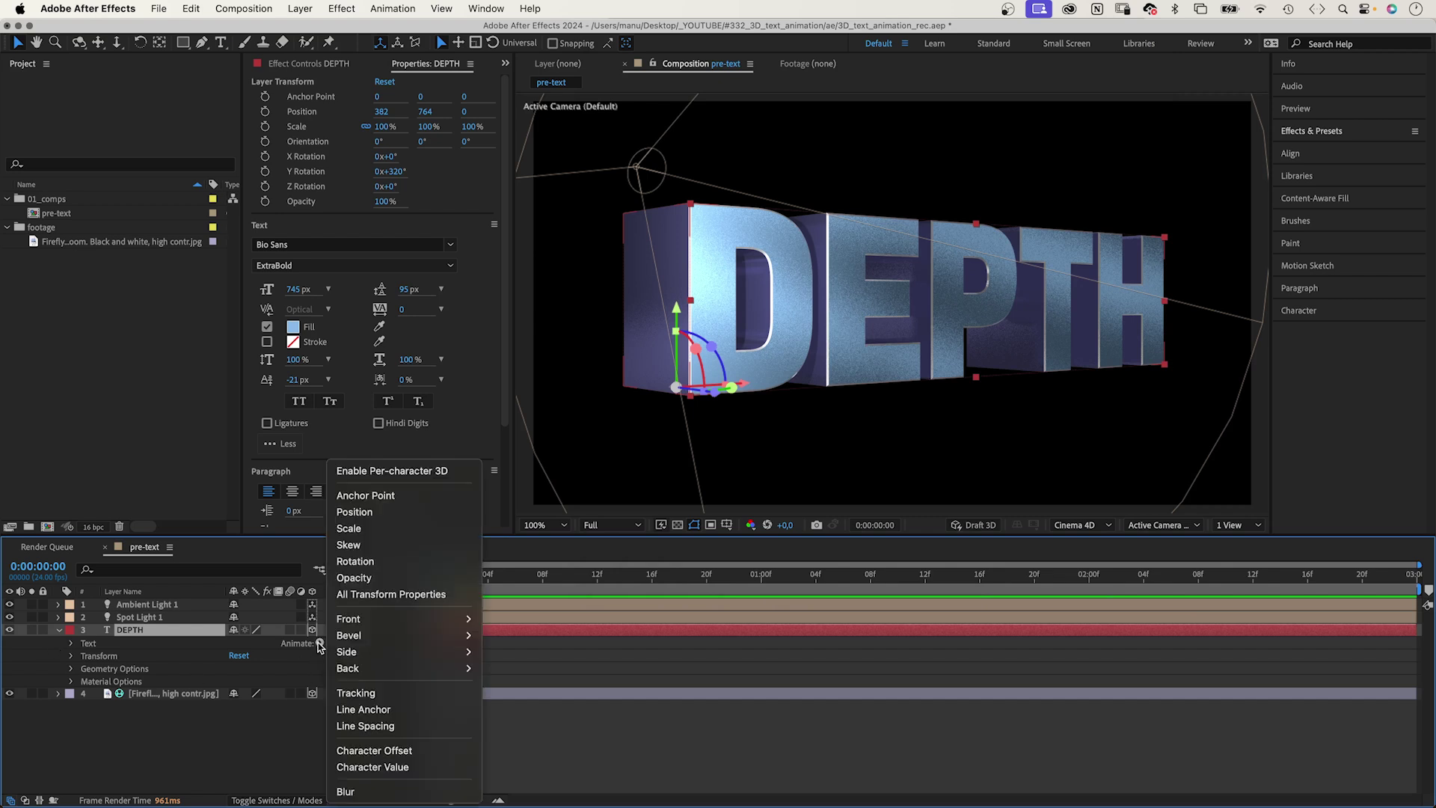
{"action": "left_click", "coordinate": [388, 512]}
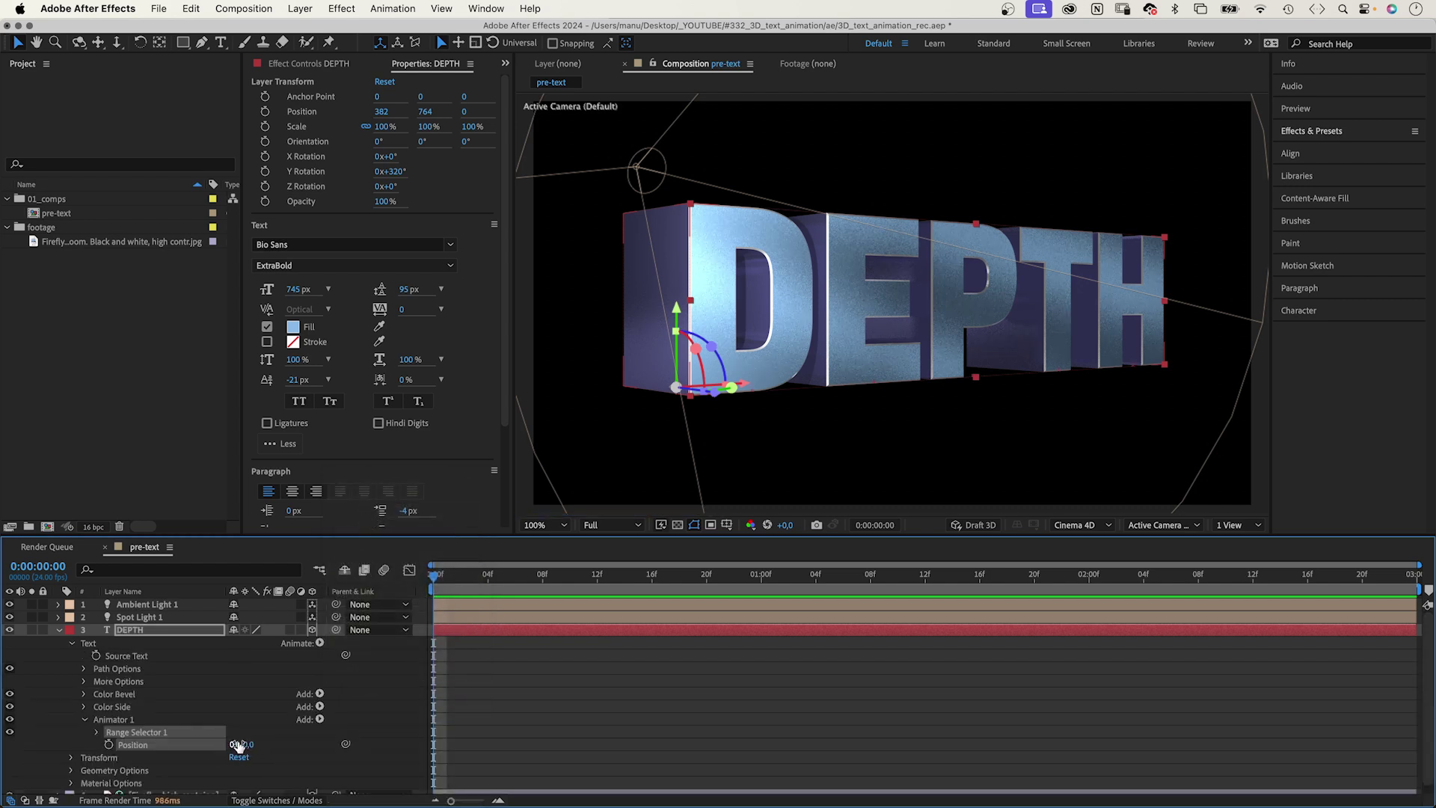
{"action": "left_click", "coordinate": [319, 643]}
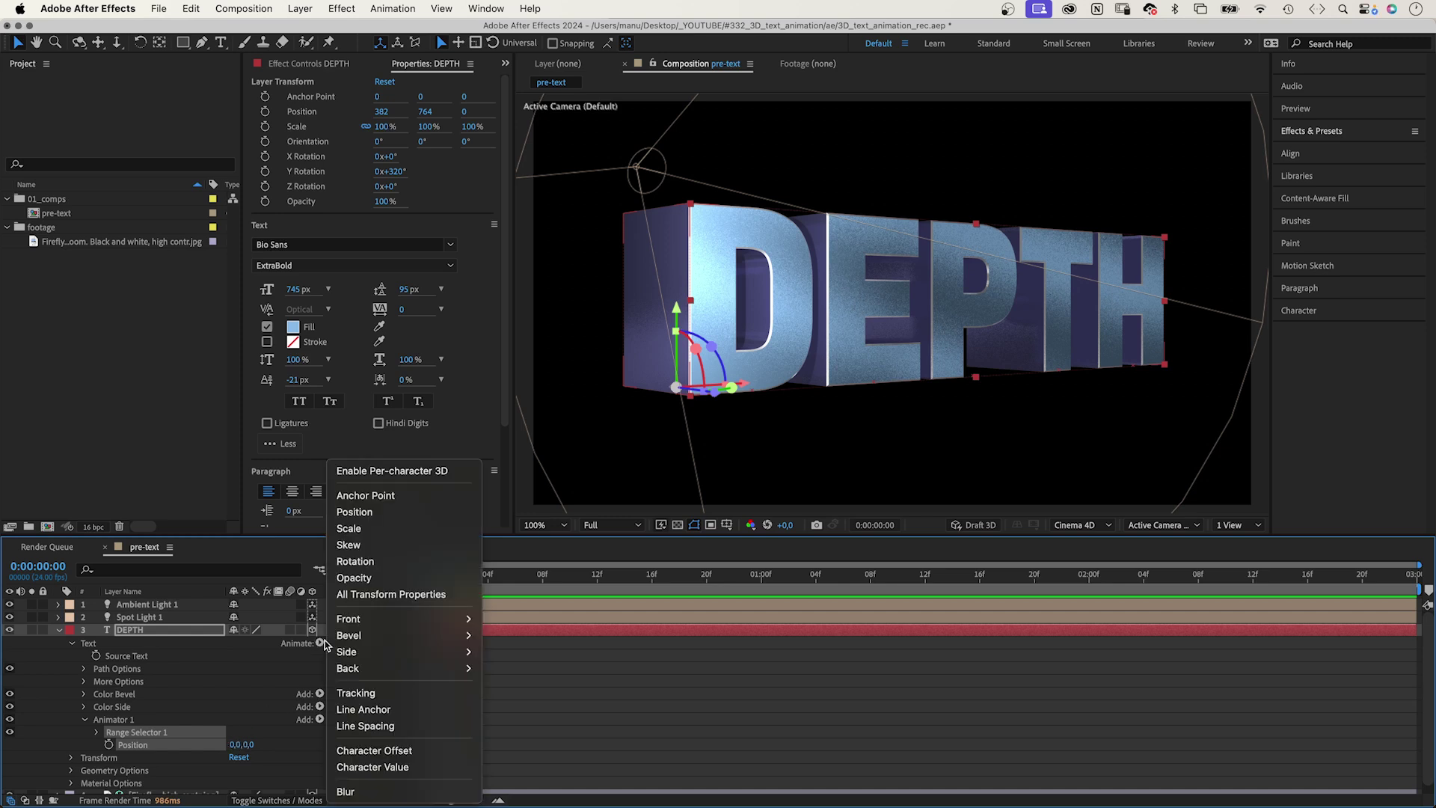
{"action": "left_click", "coordinate": [424, 472]}
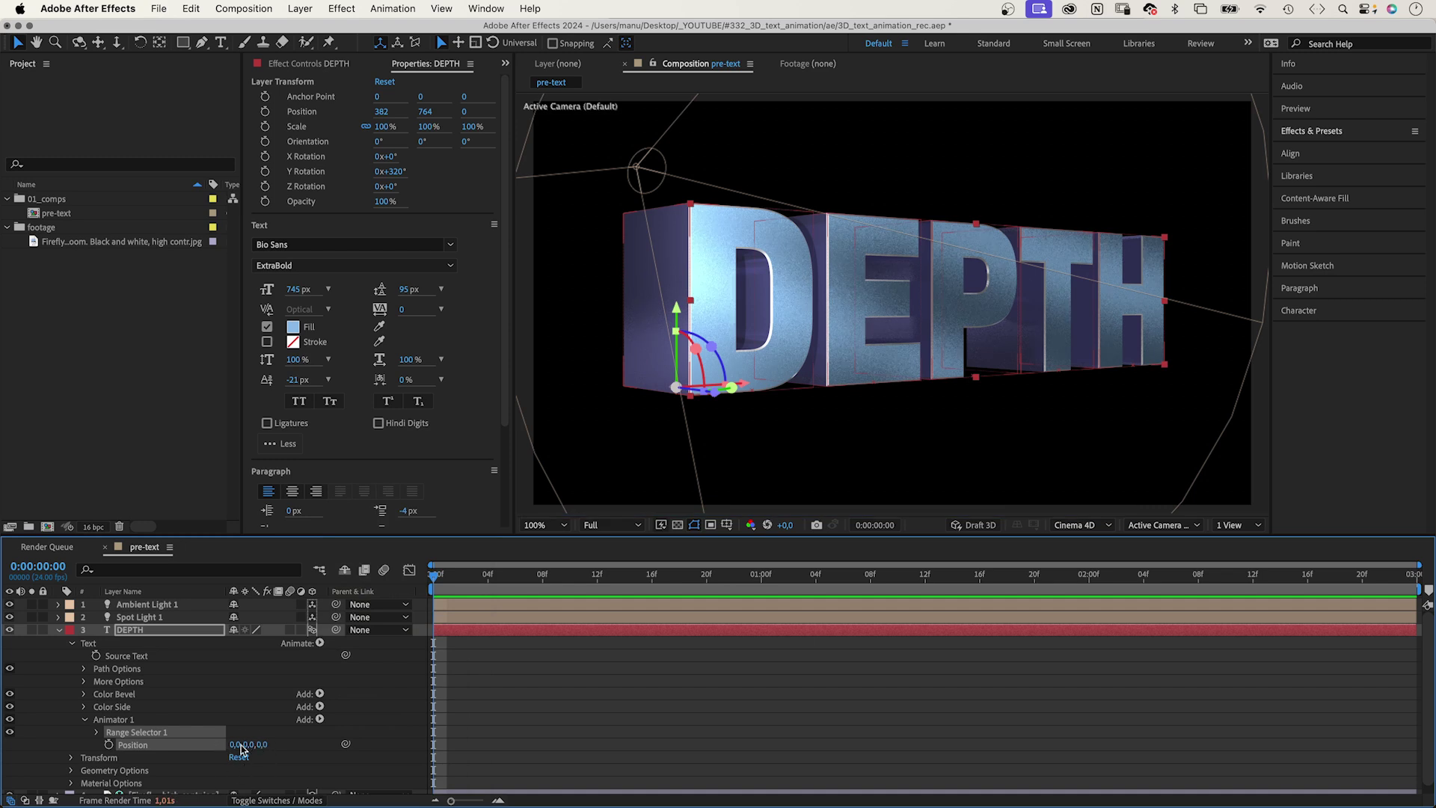
{"action": "mouse_move", "coordinate": [260, 744]}
{"action": "left_mouse_down"}
{"action": "mouse_move", "coordinate": [18, 732]}
{"action": "mouse_move", "coordinate": [268, 743]}
{"action": "left_mouse_up"}
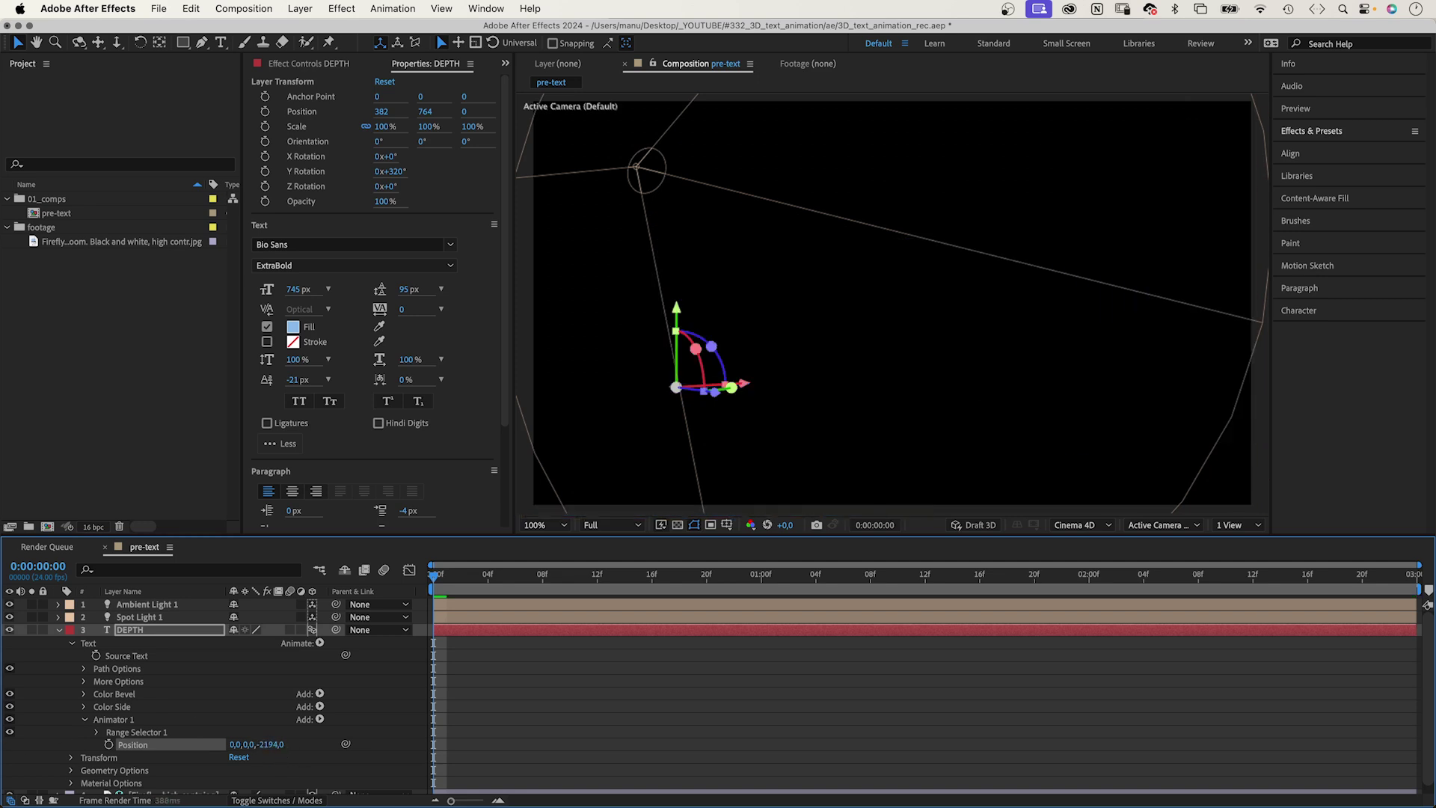
Keyframe Range Selector Start from 0% at frame 0 to 100% at frame 23, then preview
{"action": "left_click", "coordinate": [96, 732]}
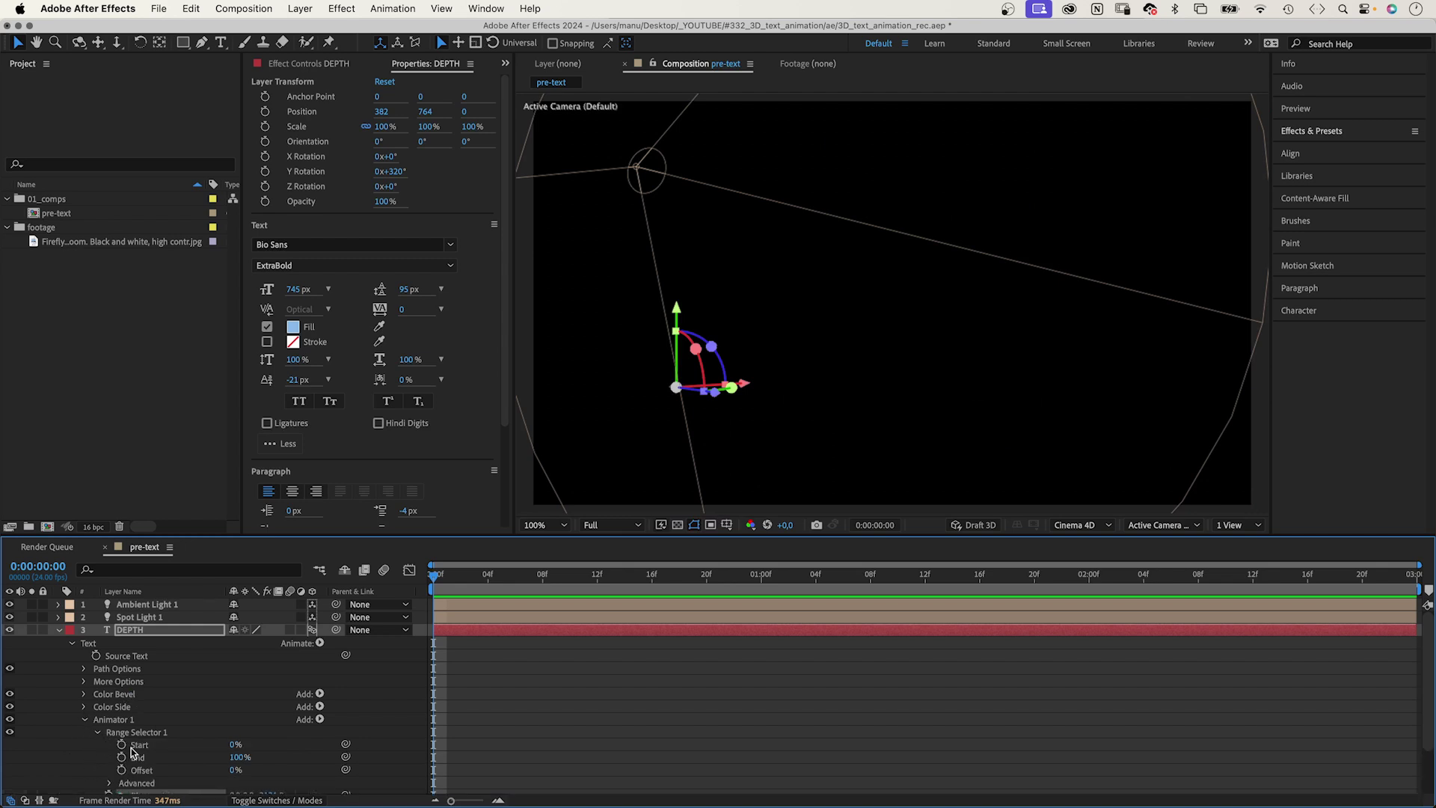
{"action": "left_click", "coordinate": [122, 747]}
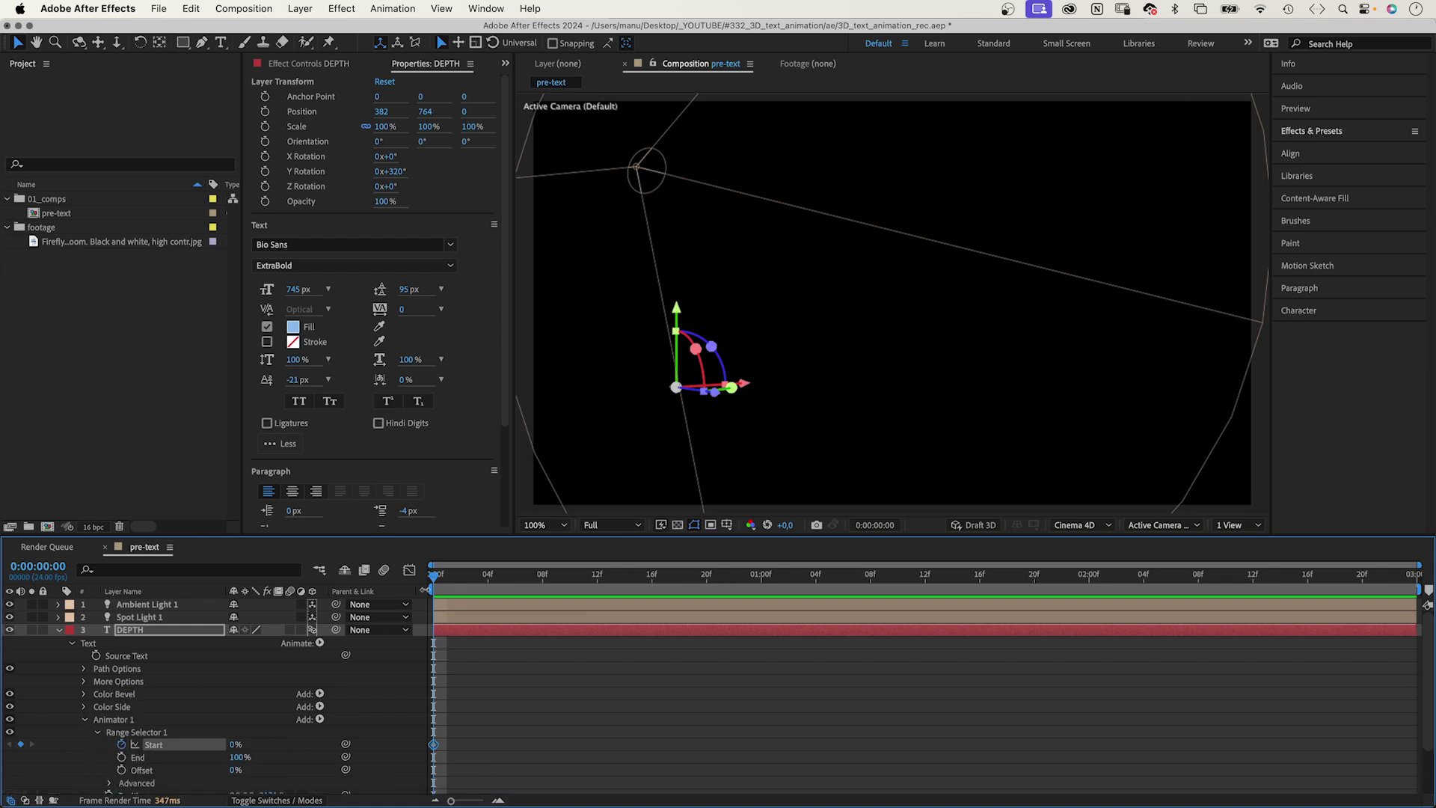
{"action": "left_click_drag", "start_coordinate": [496, 577], "coordinate": [742, 590]}
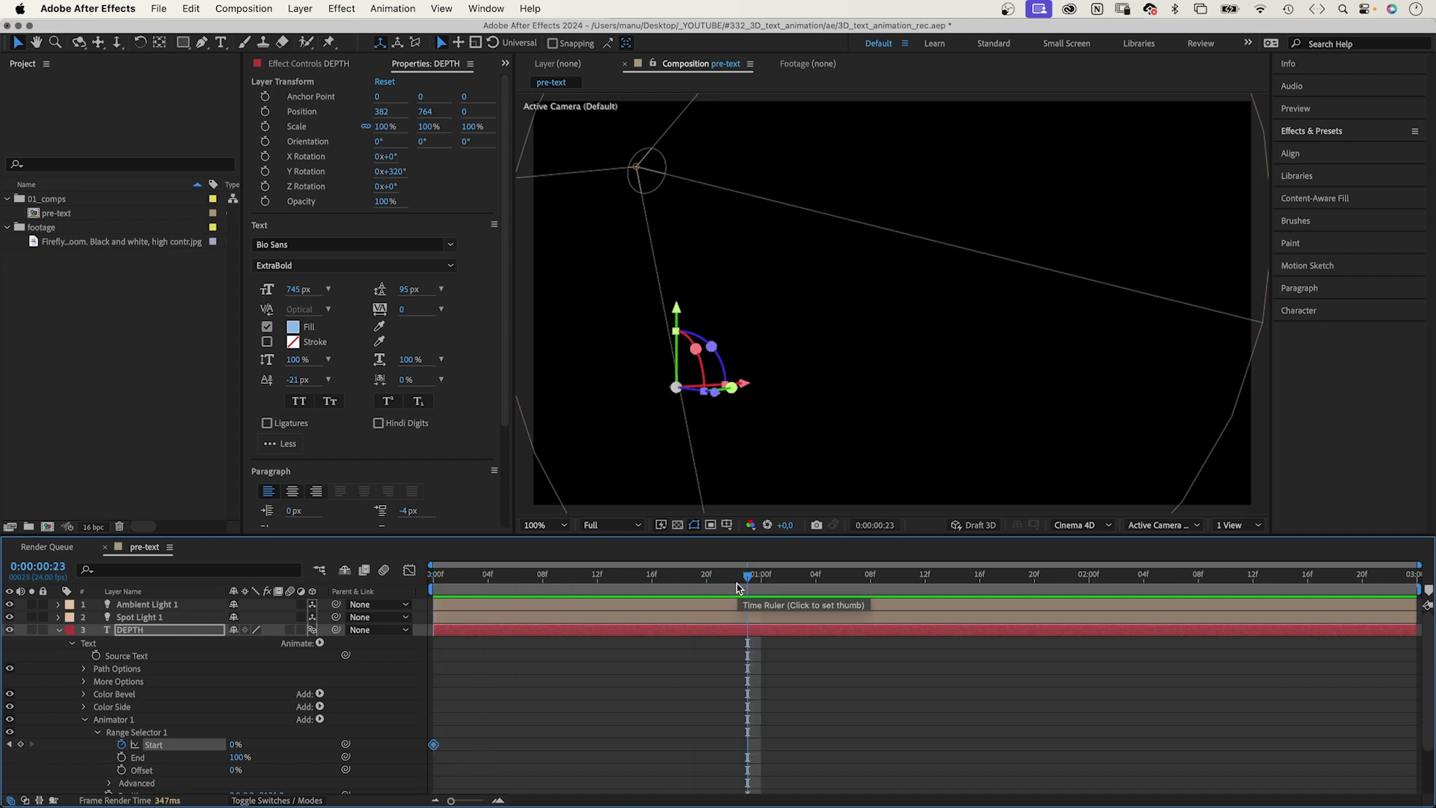
{"action": "left_click", "coordinate": [232, 746]}
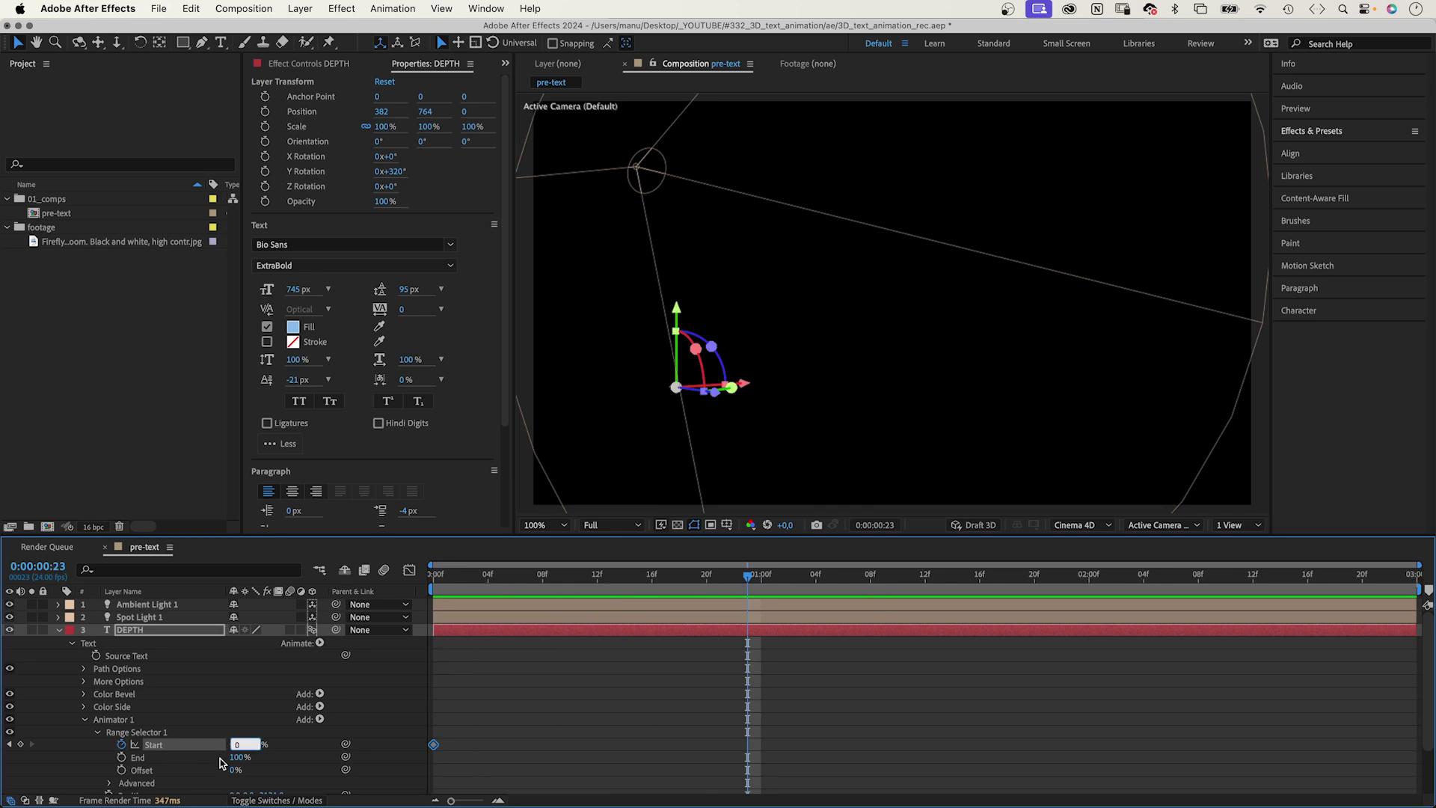
{"action": "type", "text": "100"}
{"action": "key", "text": "Return"}
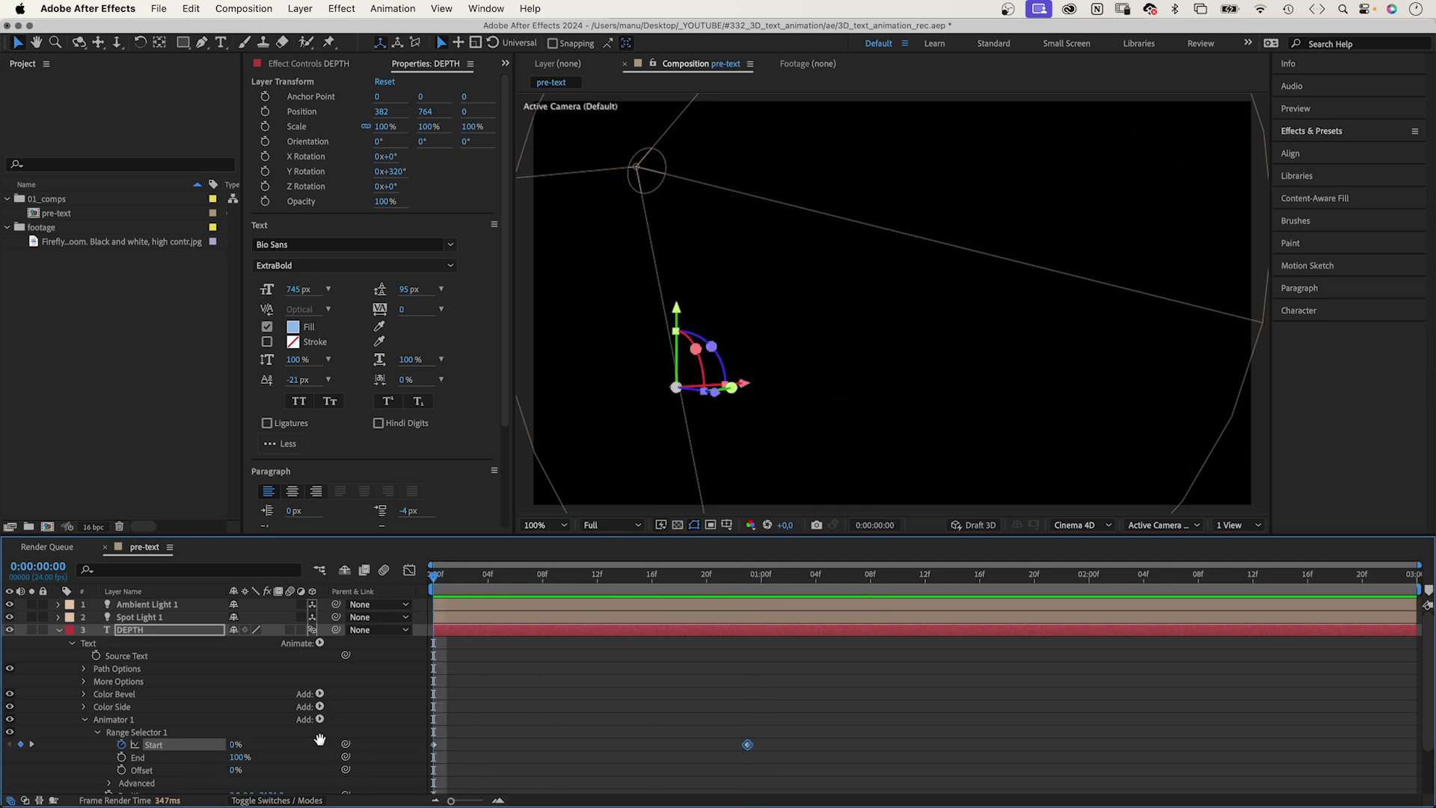
{"action": "key", "text": "Home"}
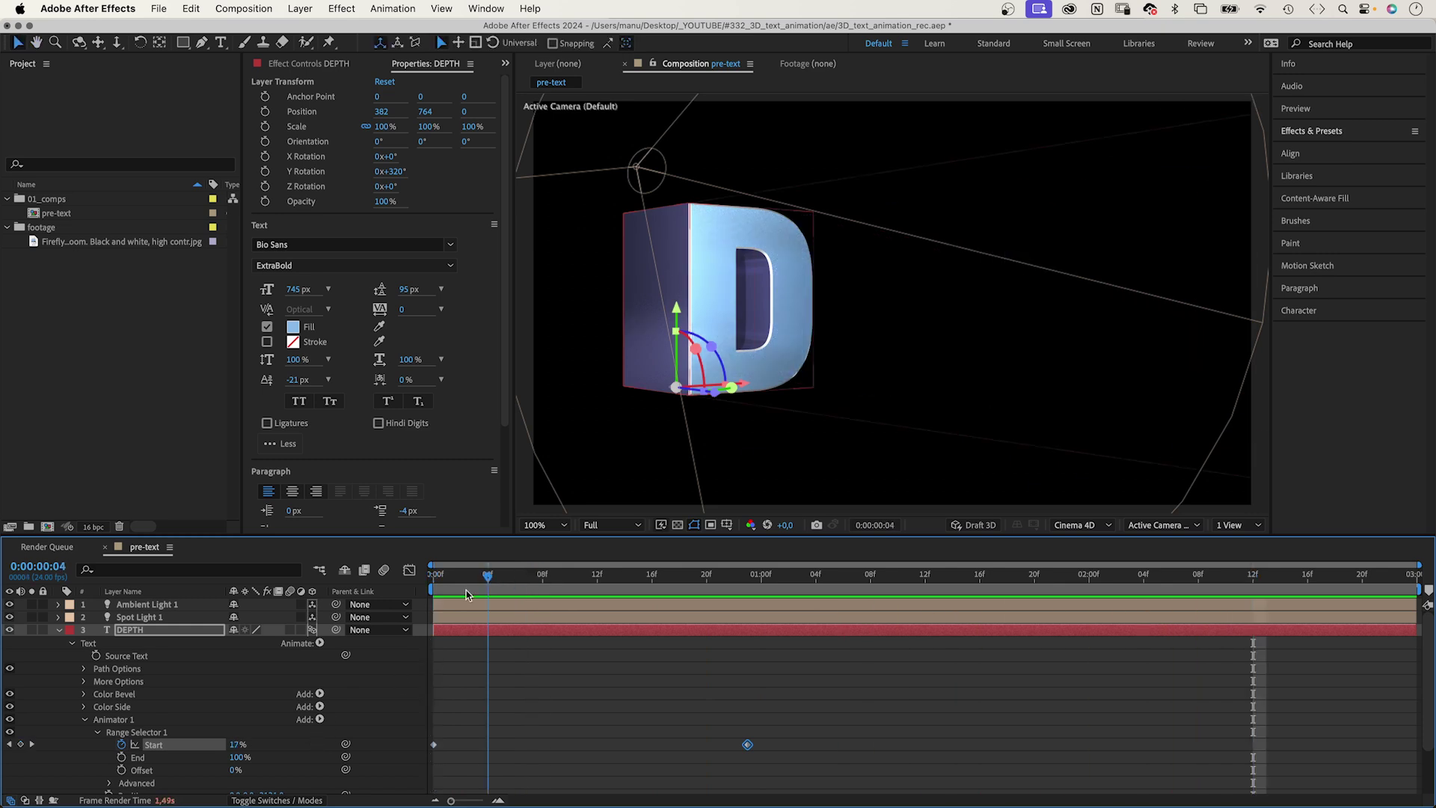
{"action": "key", "text": "space"}
Add Rotation to Animator 1 with 250° X rotation and preview the tumbling fly-in
{"action": "left_click", "coordinate": [116, 722]}
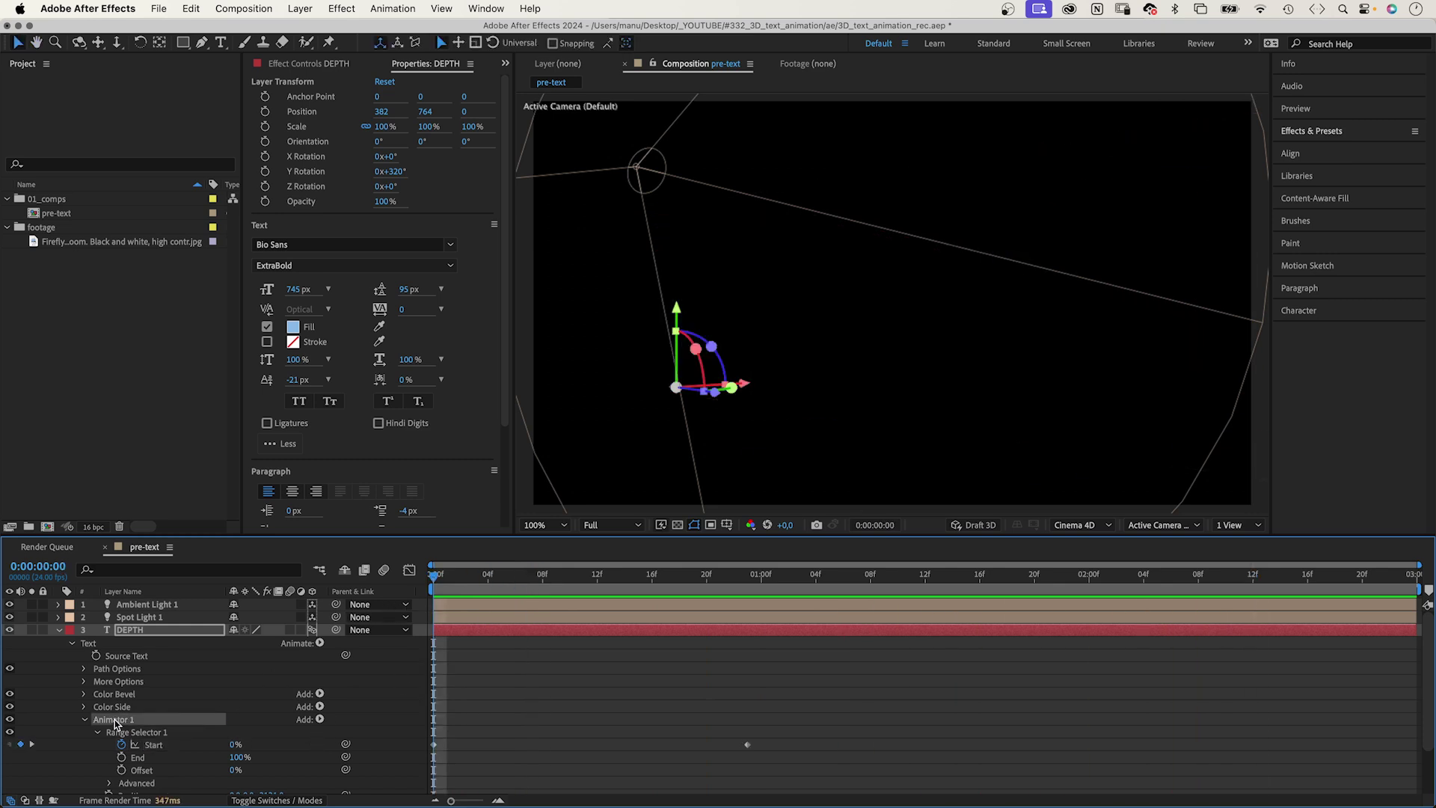
{"action": "left_click", "coordinate": [320, 718]}
{"action": "mouse_move", "coordinate": [345, 720]}
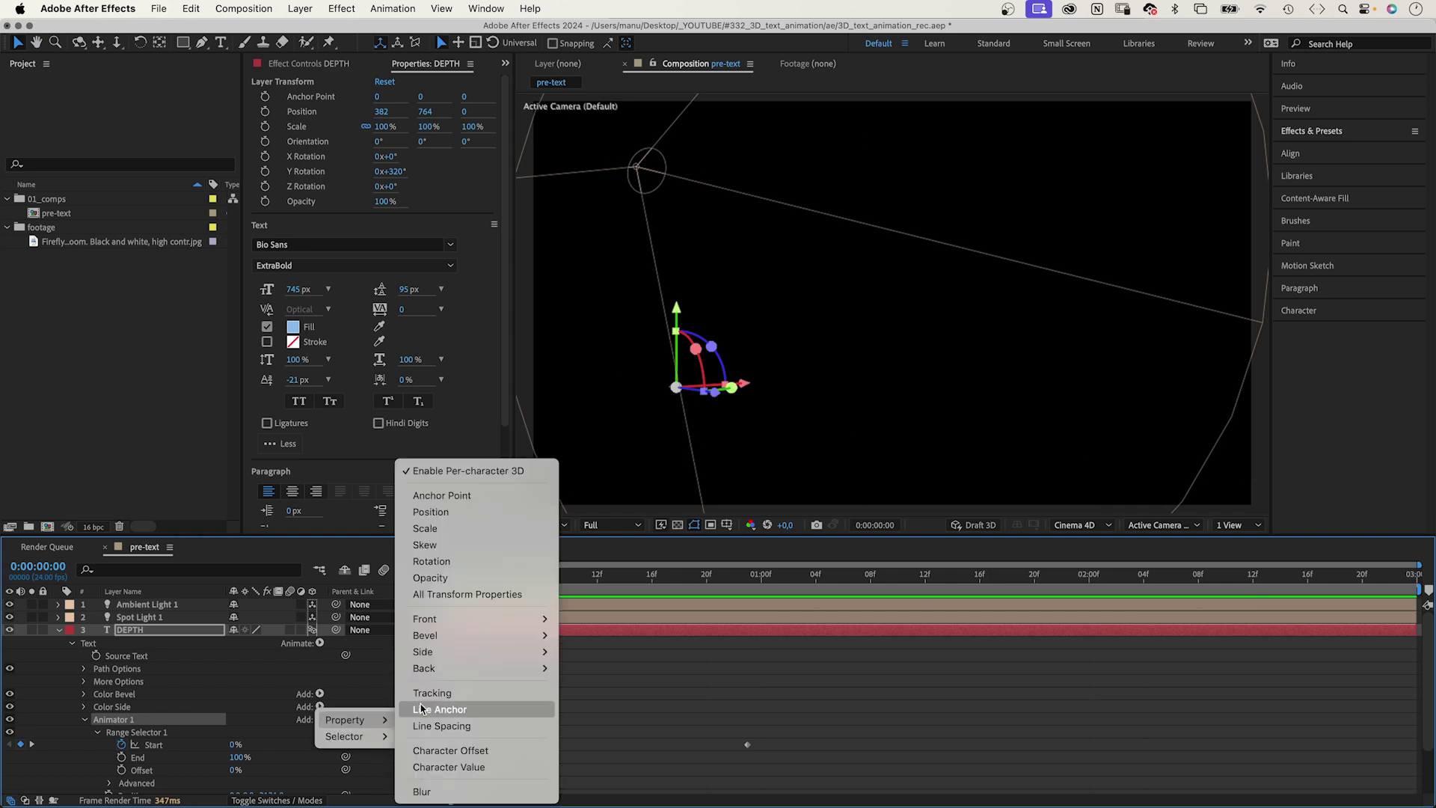
{"action": "left_click", "coordinate": [454, 563]}
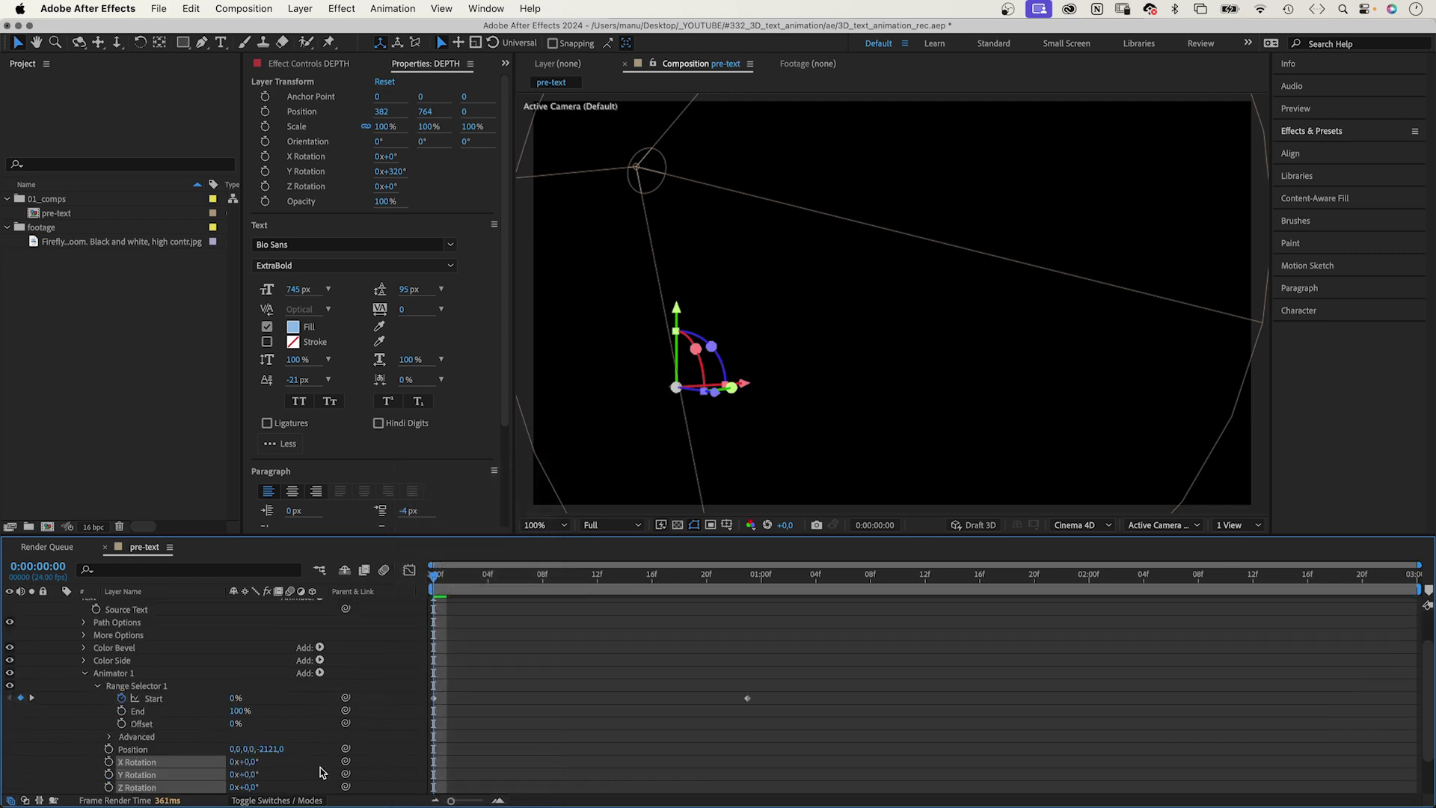
{"action": "left_click", "coordinate": [267, 788]}
{"action": "left_click", "coordinate": [247, 761]}
{"action": "type", "text": "250"}
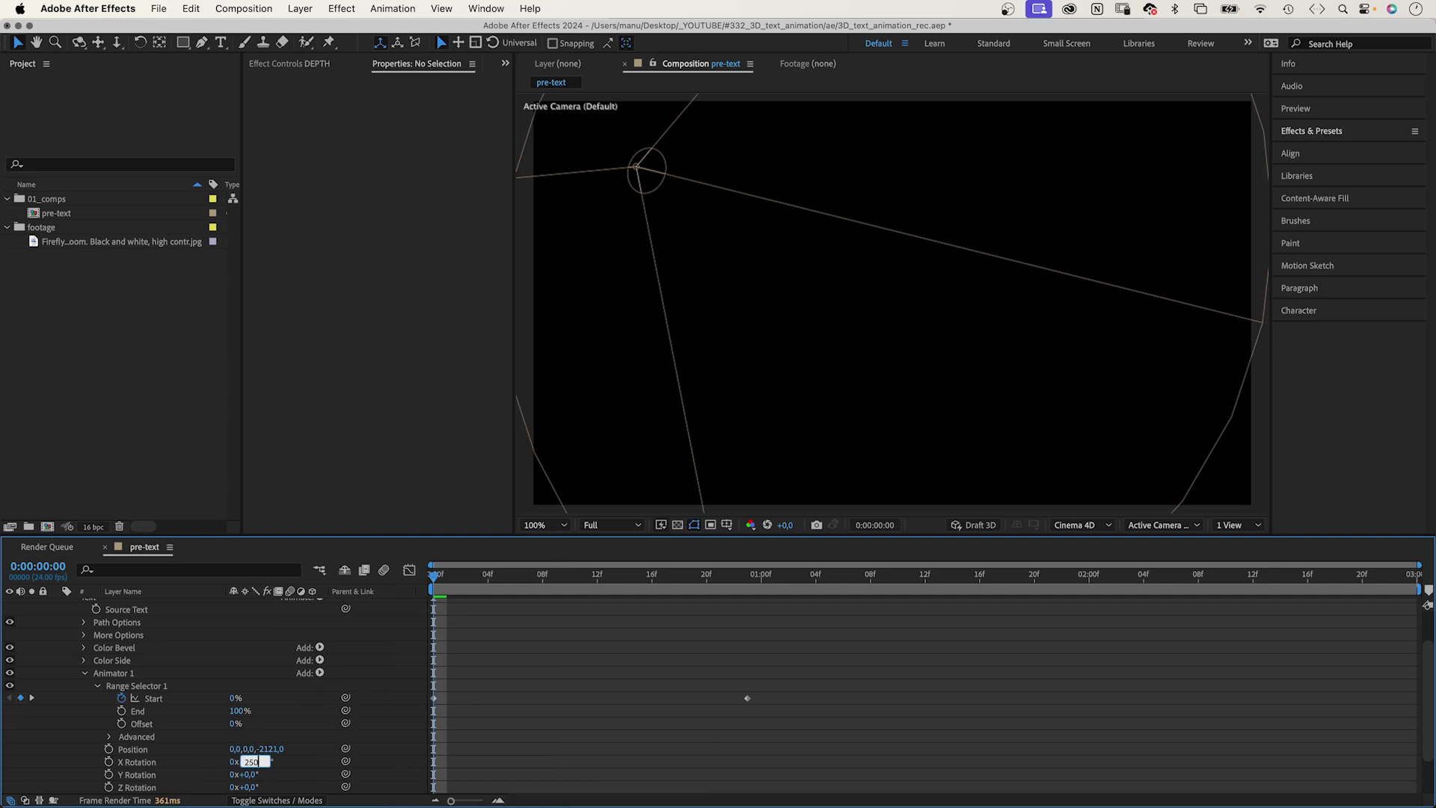
{"action": "key", "text": "Return"}
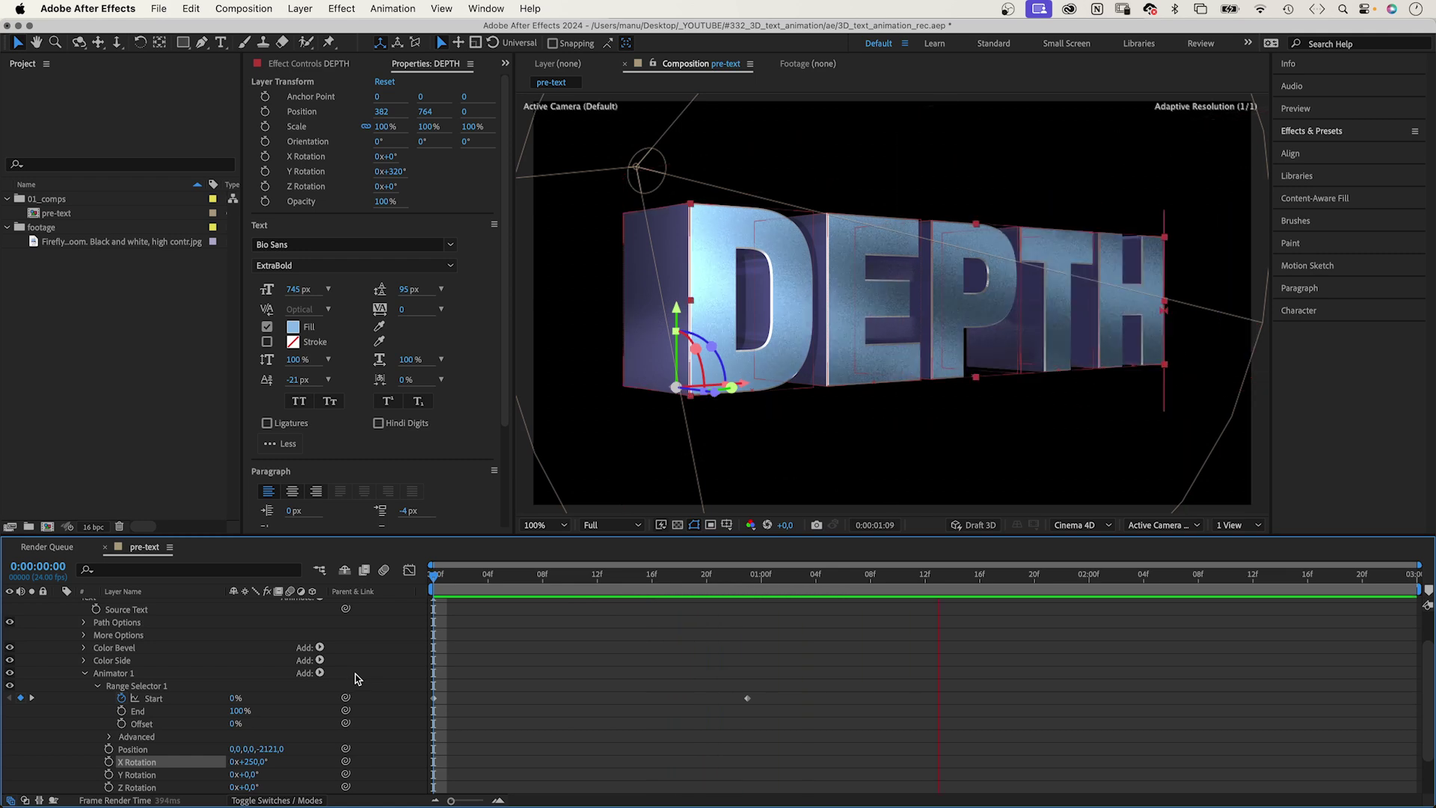
{"action": "key", "text": "space"}
{"action": "key", "text": "space"}
{"action": "key", "text": "space"}
Add a second position animator pushing the letters 150 units deeper, then preview
{"action": "left_click", "coordinate": [83, 673]}
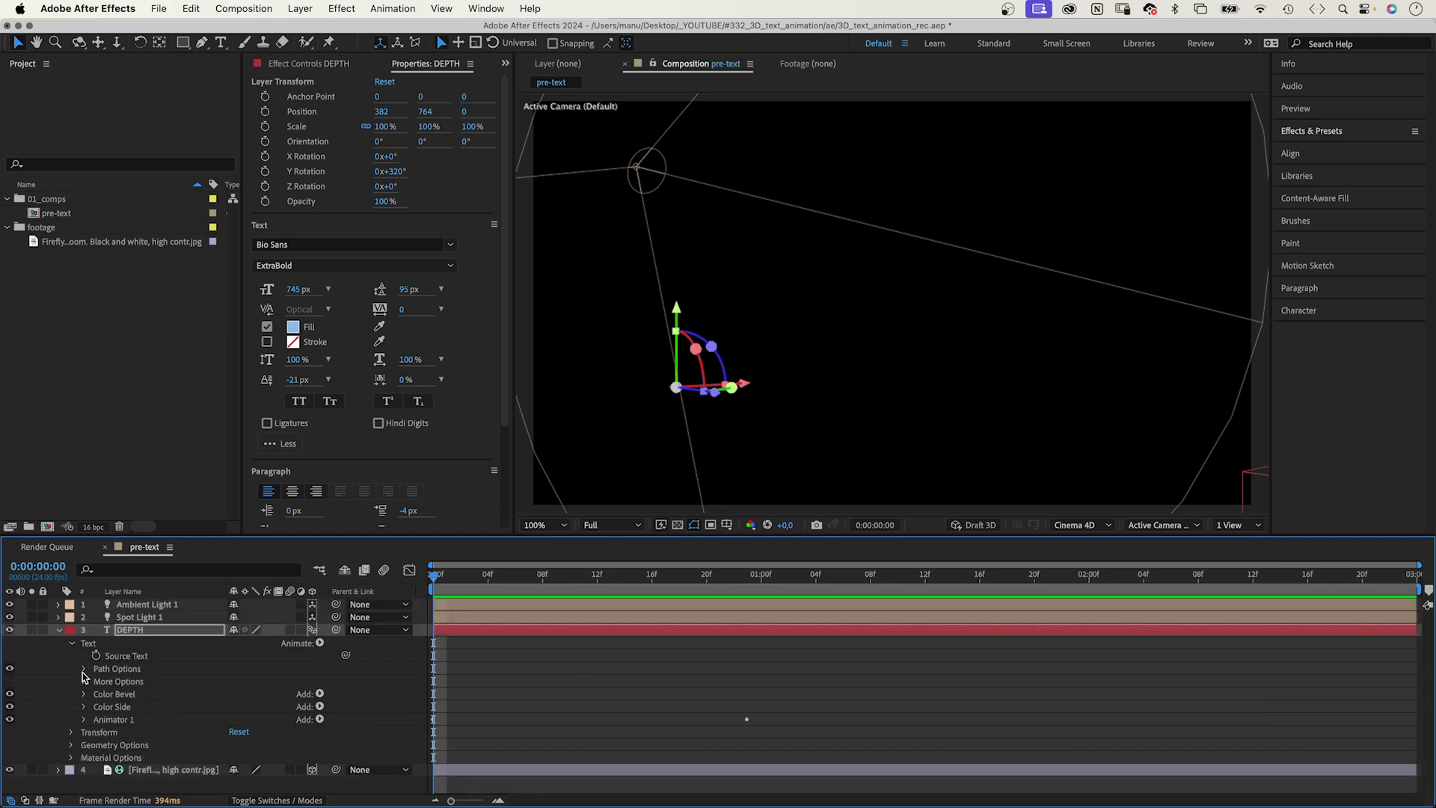
{"action": "left_click", "coordinate": [98, 647]}
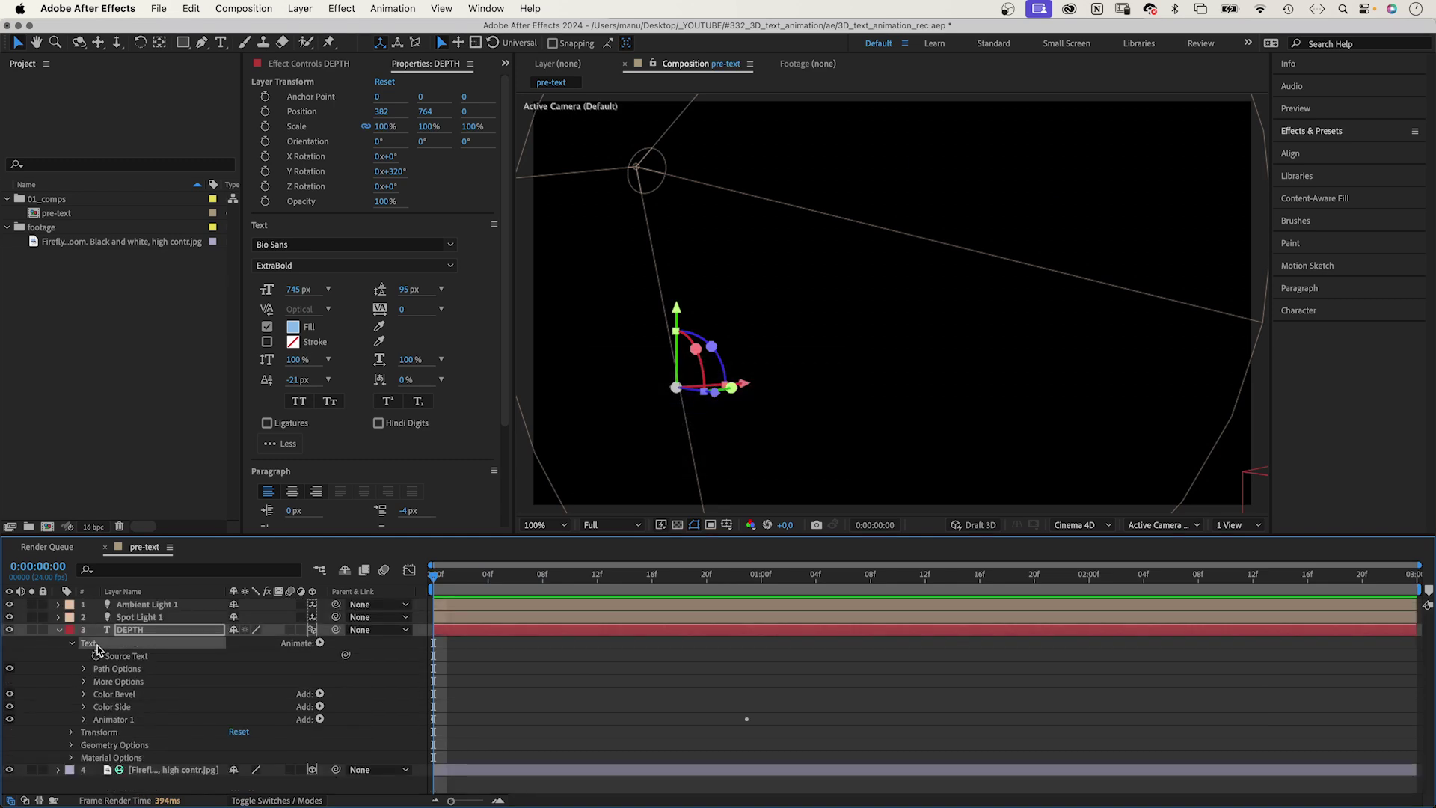
{"action": "left_click", "coordinate": [320, 642]}
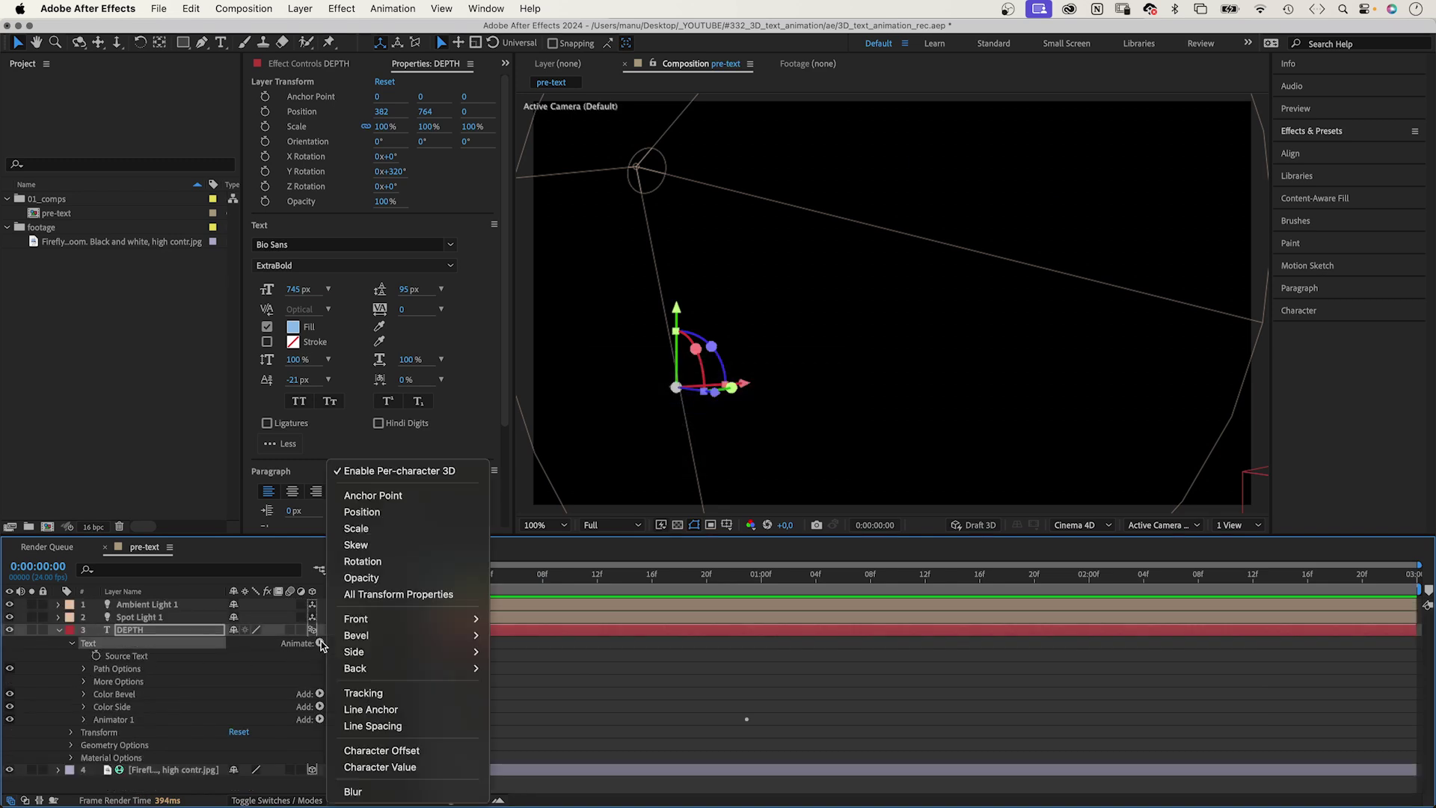
{"action": "left_click", "coordinate": [396, 512]}
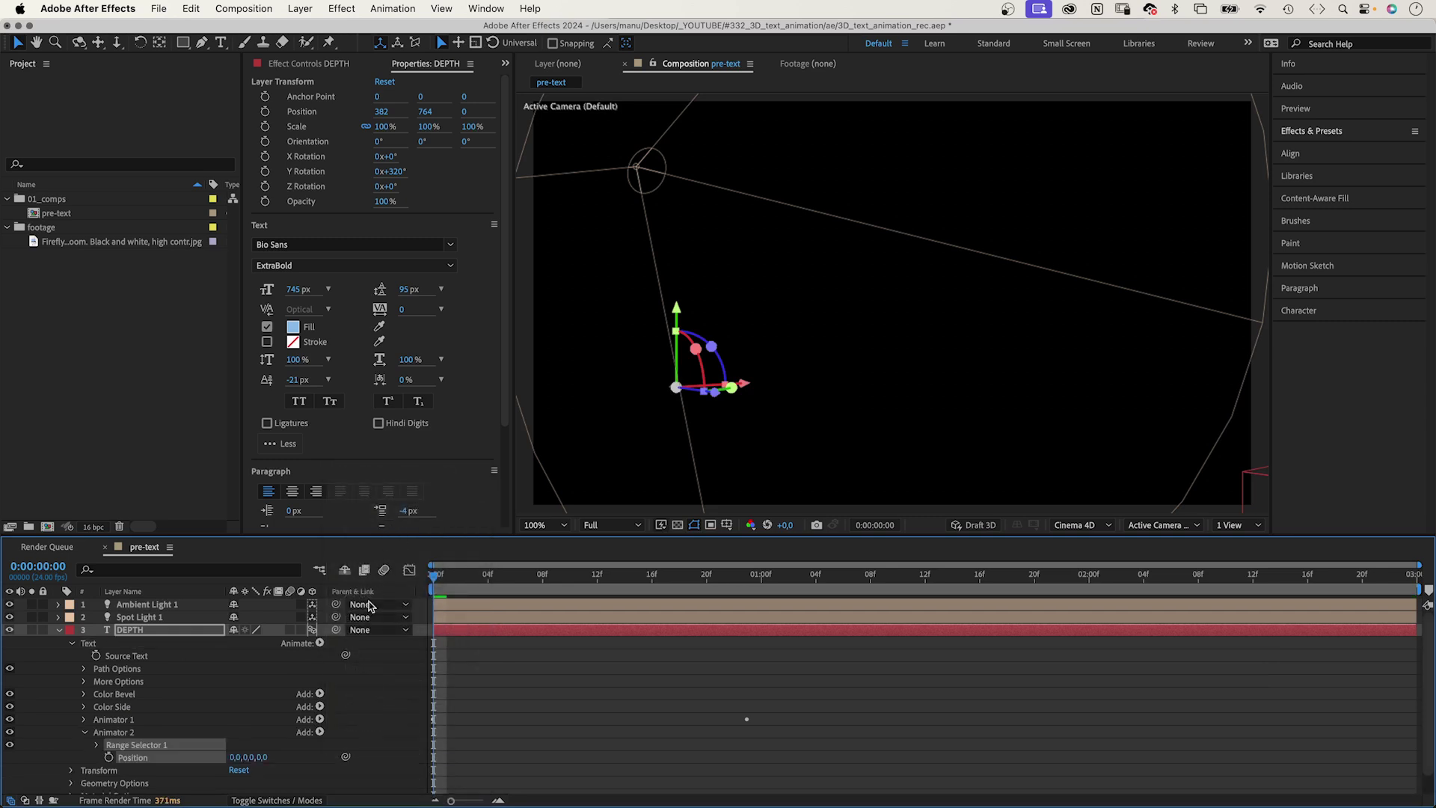
{"action": "left_click_drag", "start_coordinate": [513, 591], "coordinate": [747, 579]}
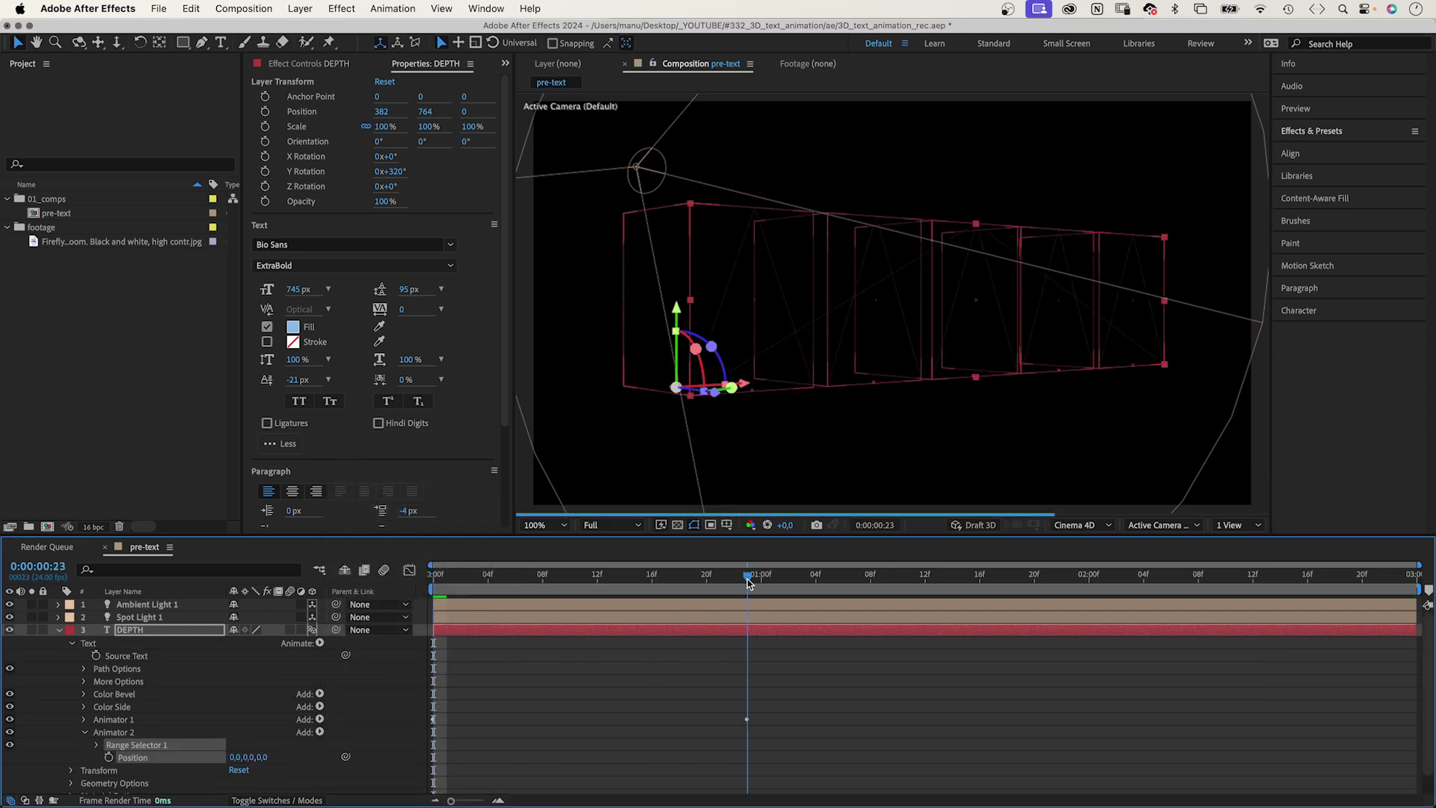
{"action": "left_click", "coordinate": [259, 759]}
{"action": "type", "text": "150"}
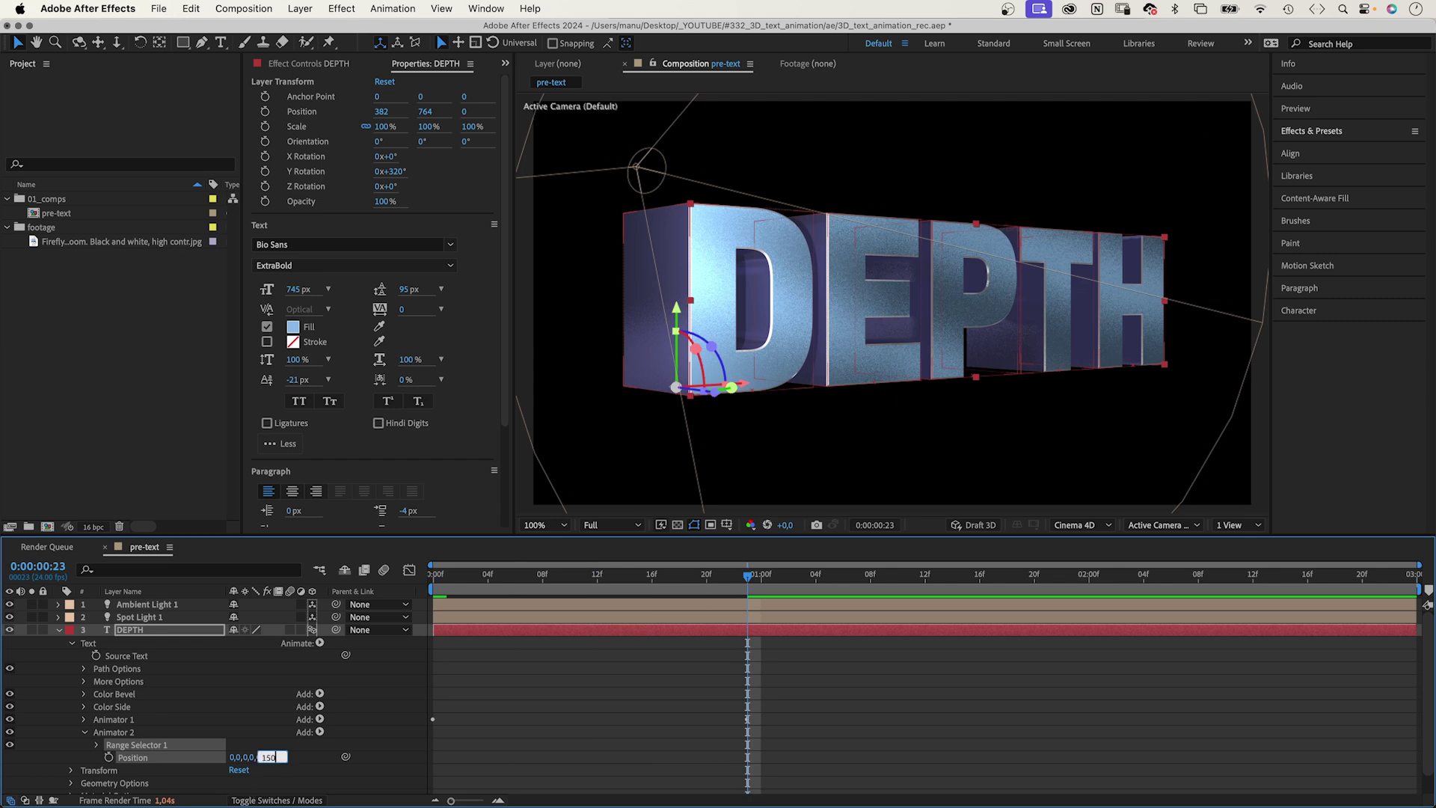
{"action": "key", "text": "Return"}
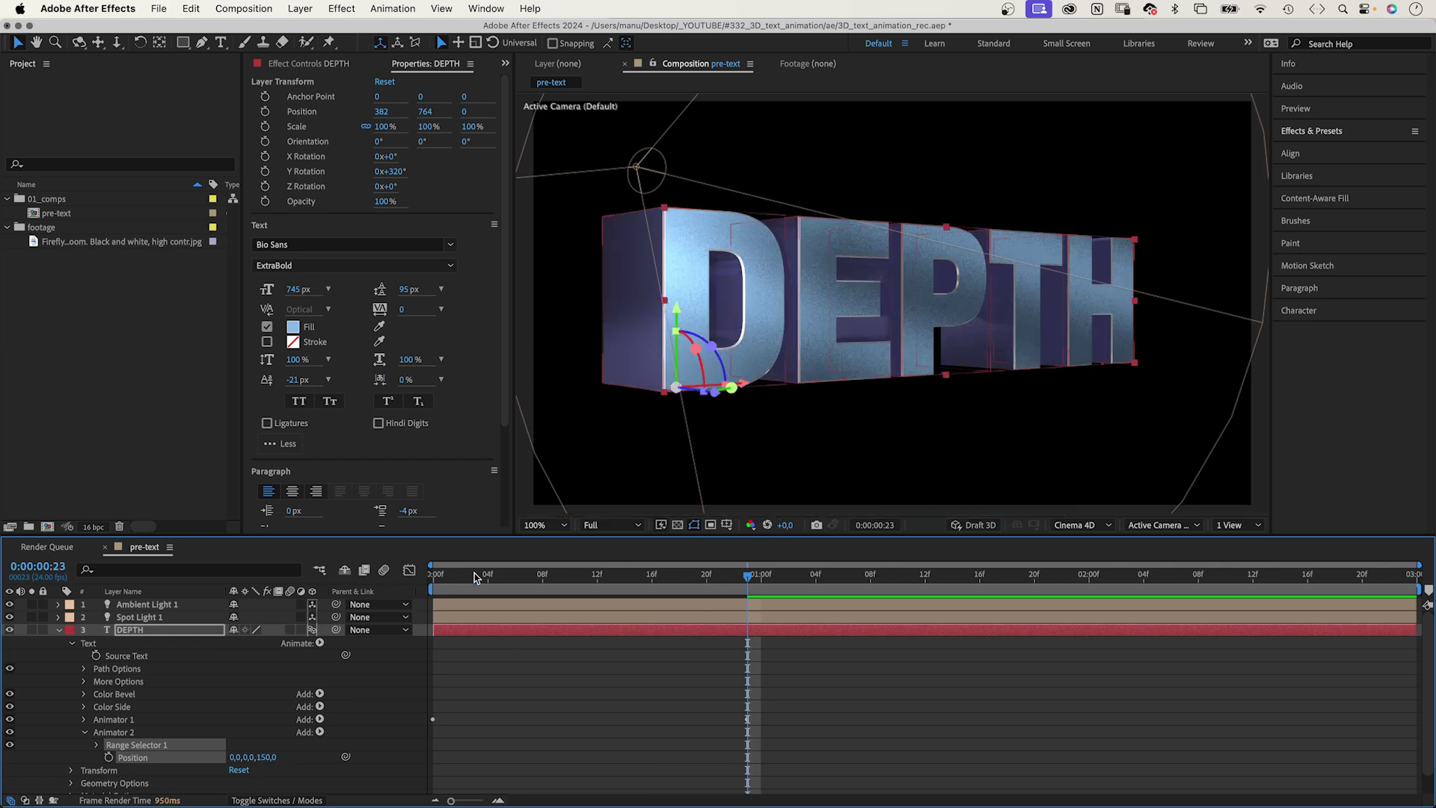
{"action": "left_click", "coordinate": [436, 575]}
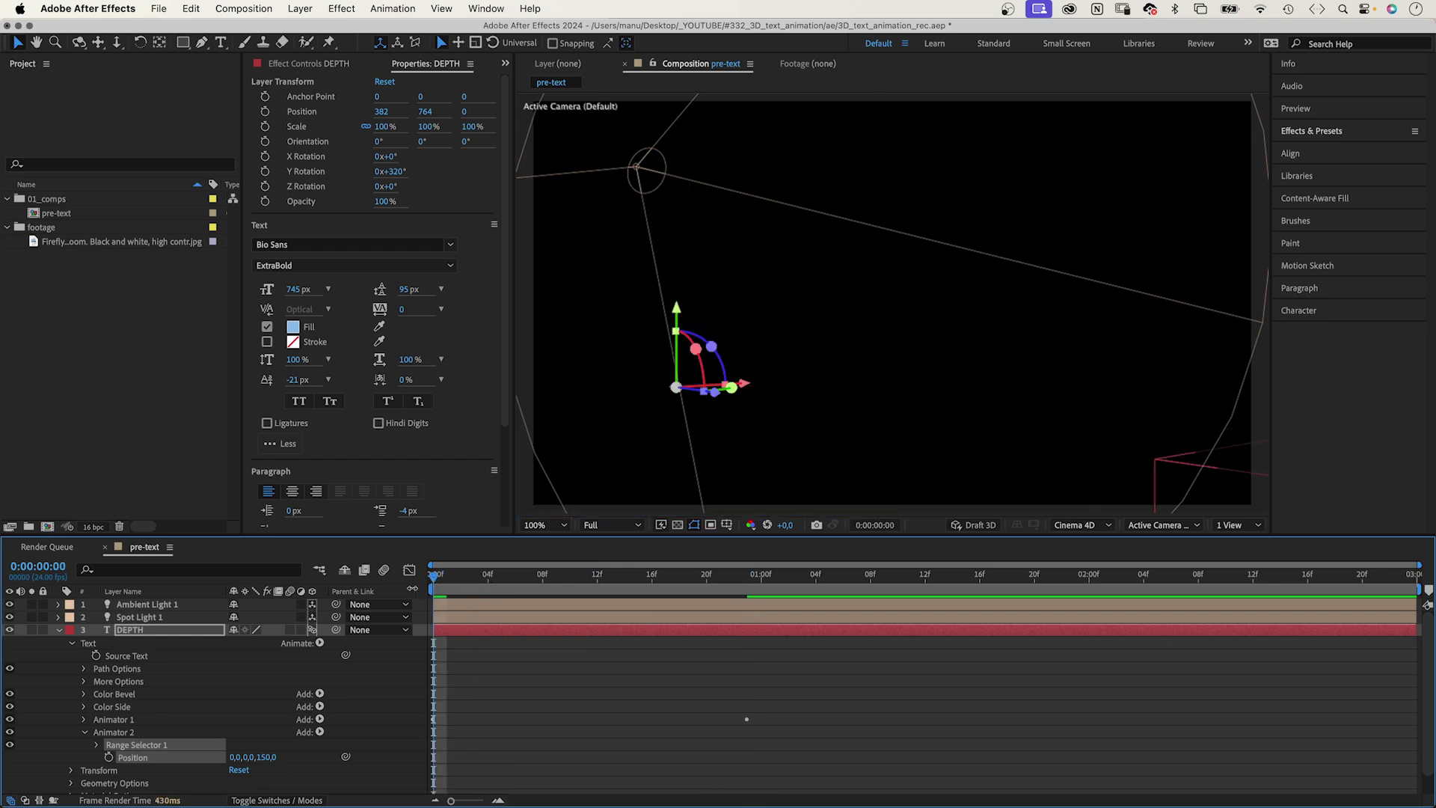
{"action": "key", "text": "space"}
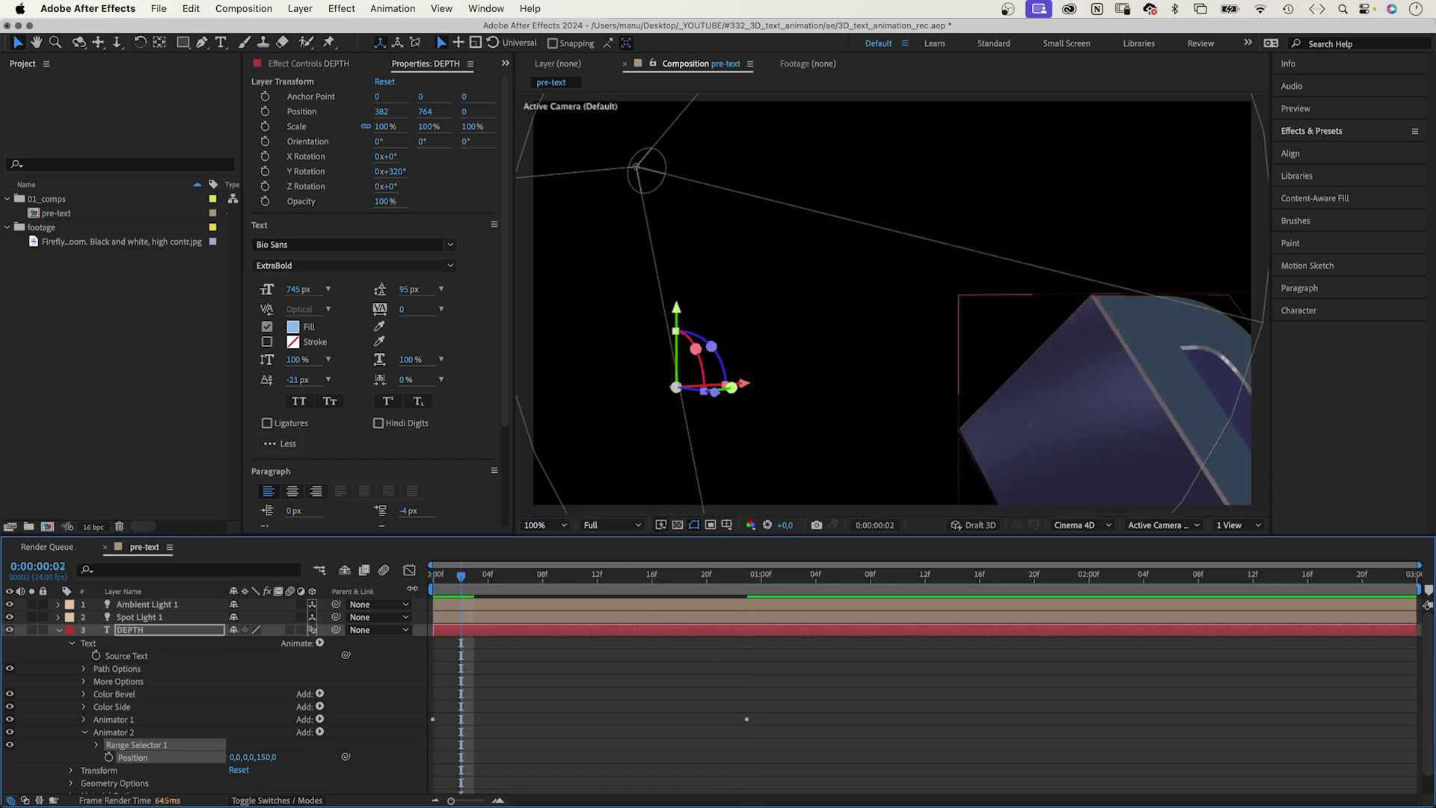
Set an Animator 2 range Start keyframe at 0% and move toward the one-second mark
{"action": "left_click", "coordinate": [98, 744]}
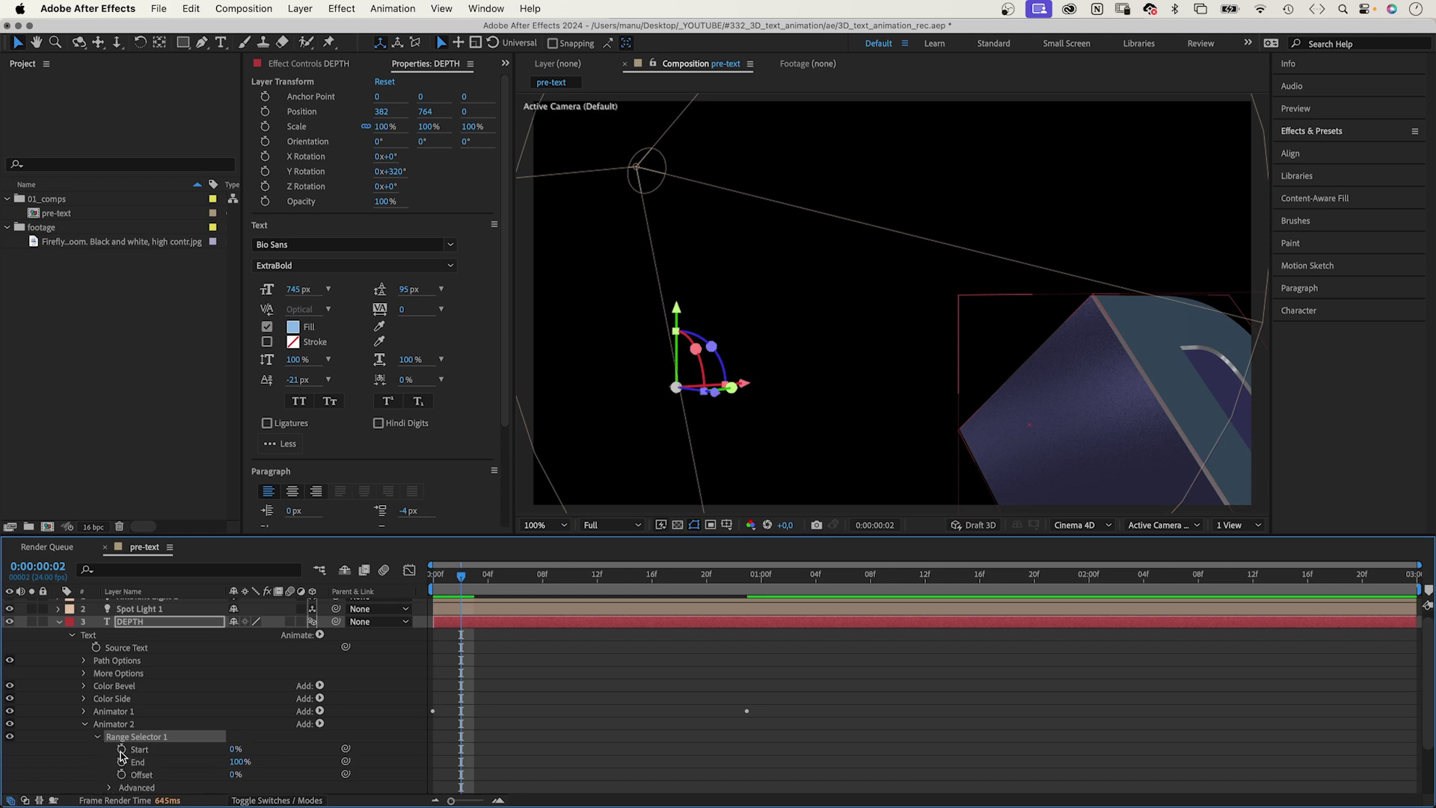
{"action": "left_click", "coordinate": [122, 749]}
{"action": "left_click", "coordinate": [761, 579]}
{"action": "key", "text": "Page_Up"}
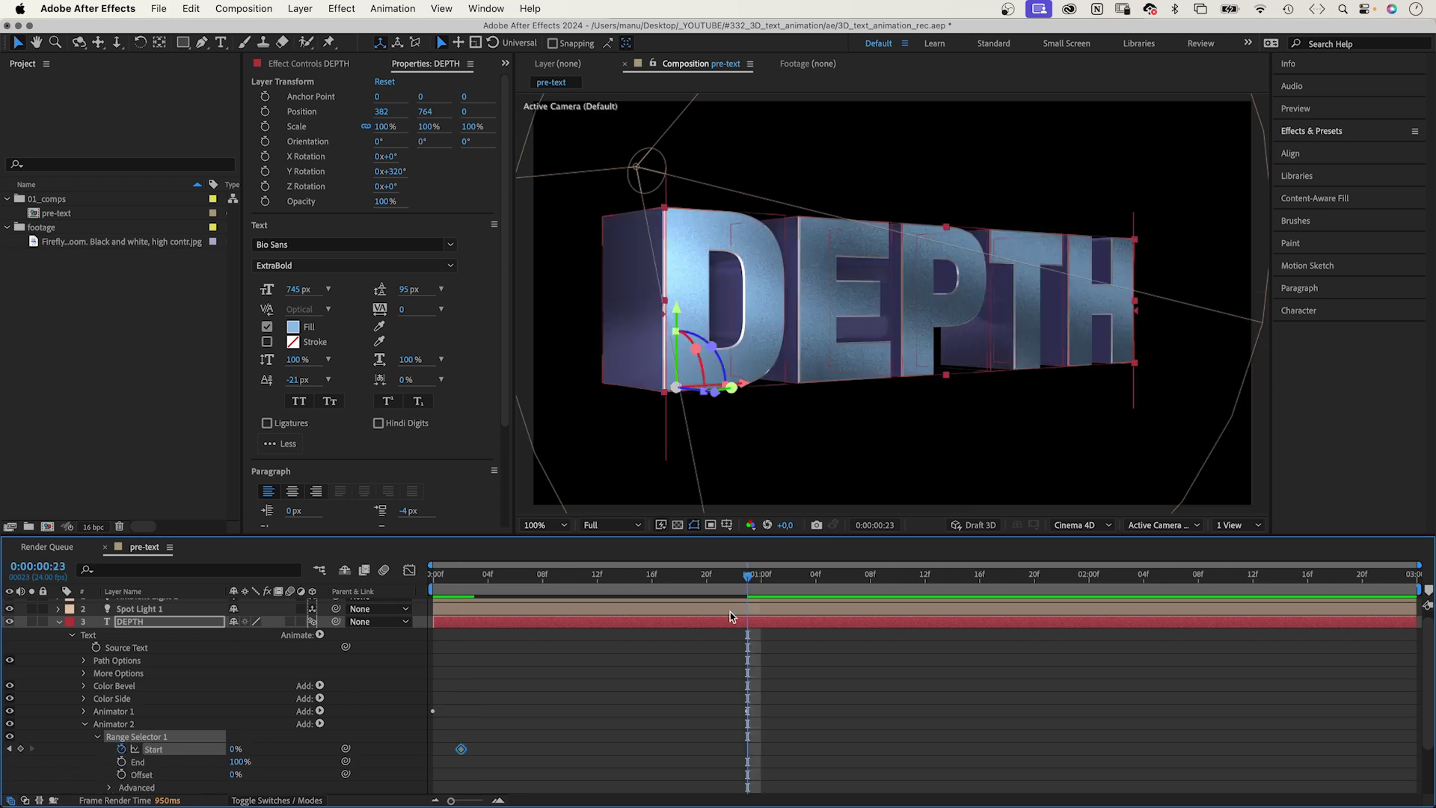
{"action": "key", "text": "Page_Down"}
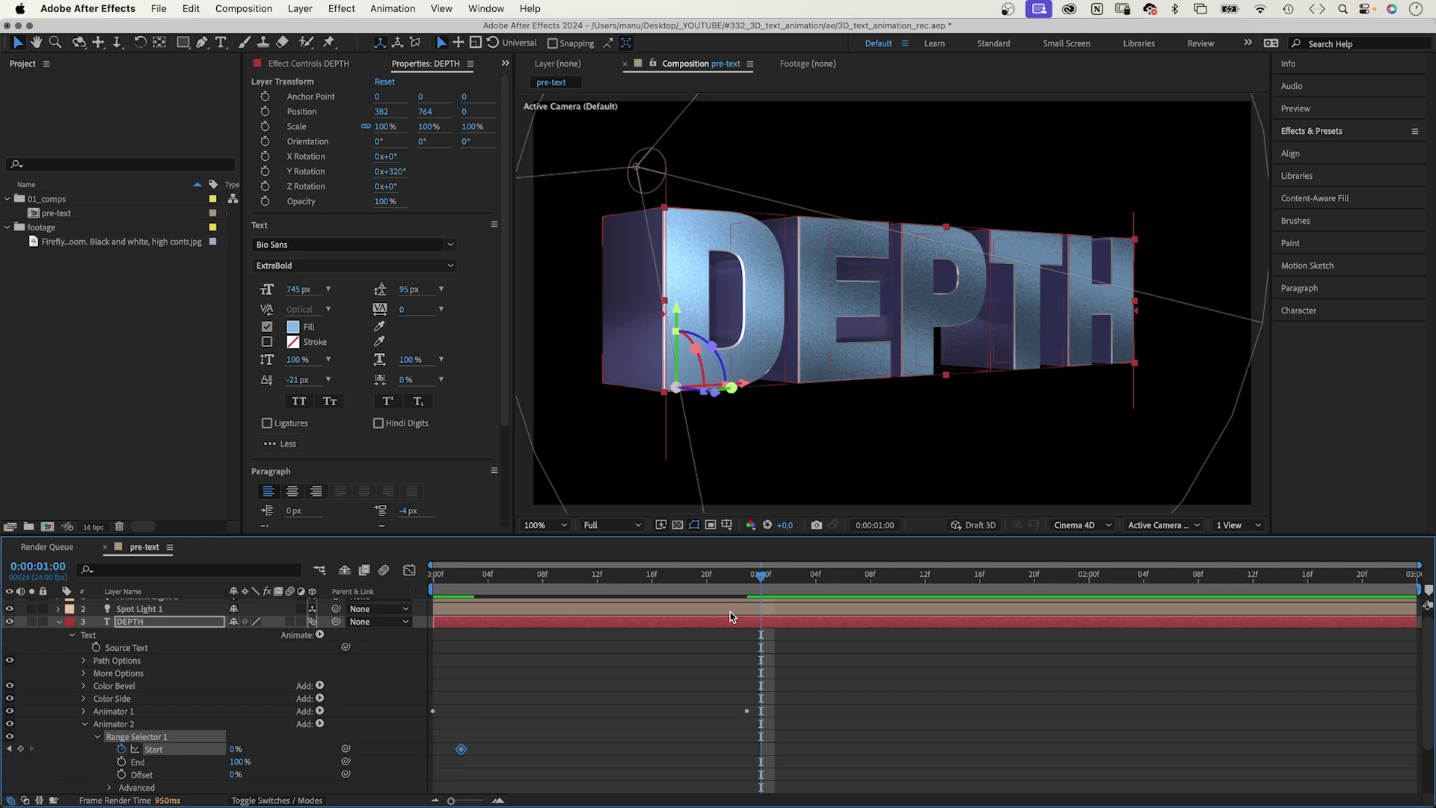
{"action": "left_click", "coordinate": [84, 711]}
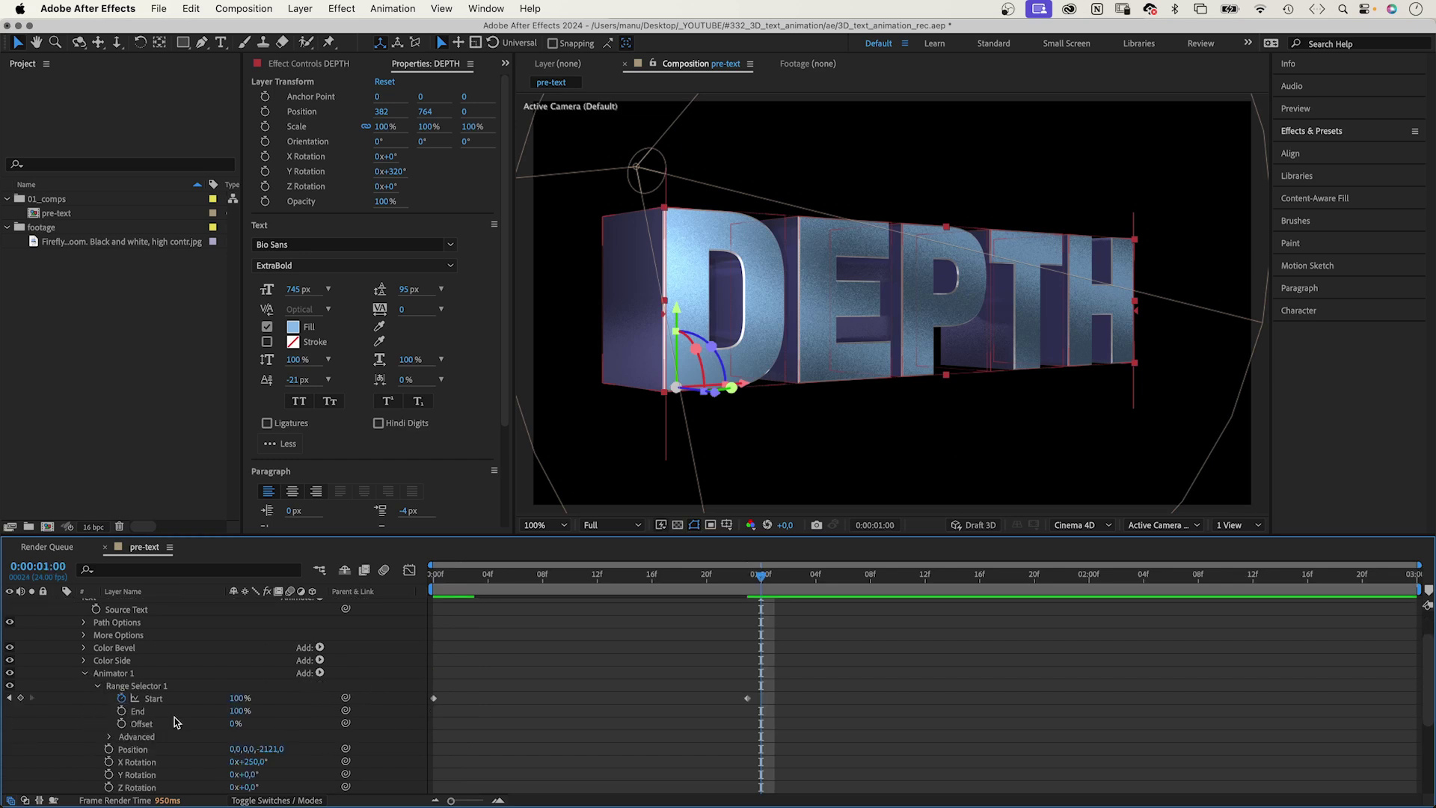
{"action": "left_click", "coordinate": [748, 698]}
{"action": "key", "text": "Delete"}
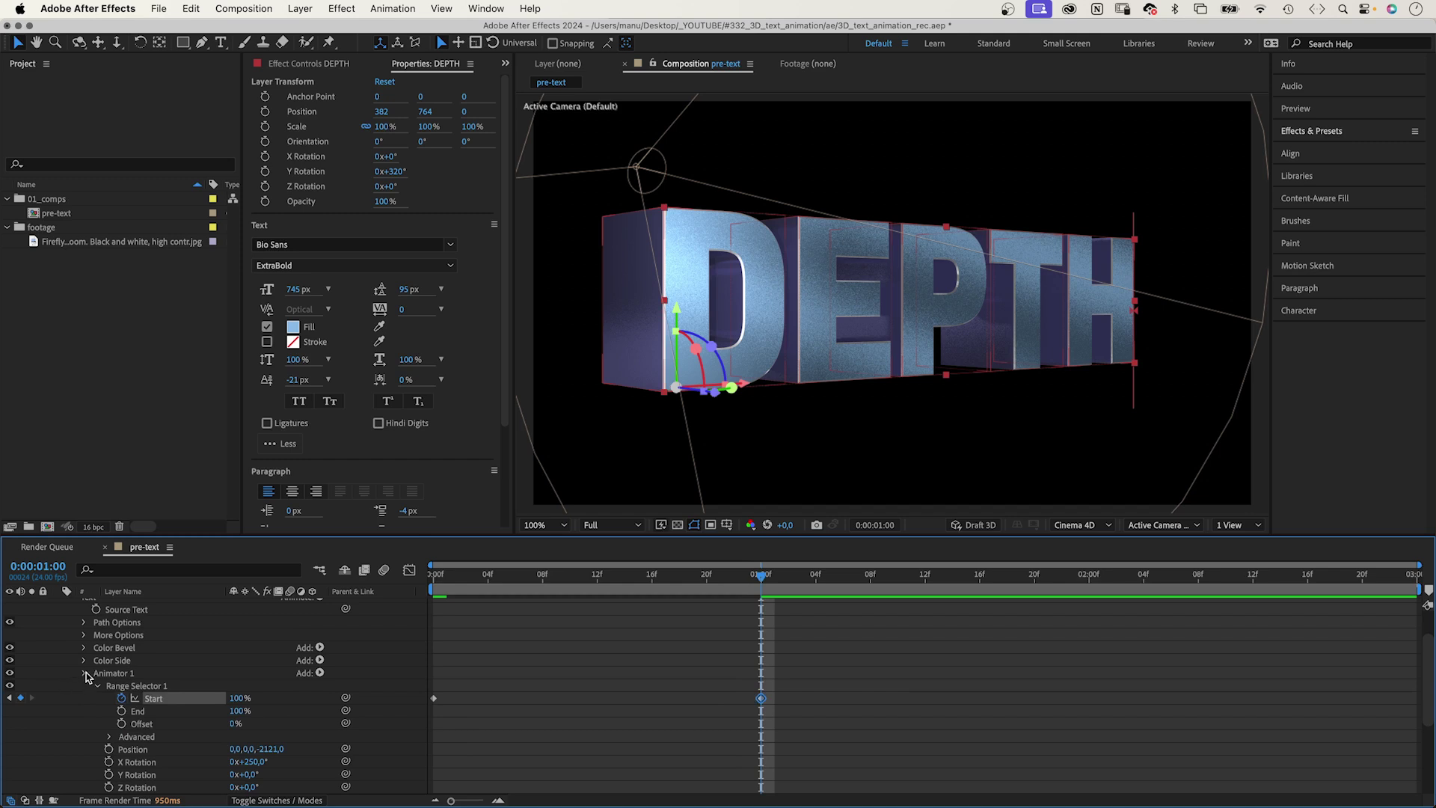
Set Animator 2's Start to 100% at 0:00:01:02 and preview the fly-in
{"action": "left_click", "coordinate": [85, 674]}
{"action": "key", "text": "Page_Down"}
{"action": "key", "text": "Page_Down"}
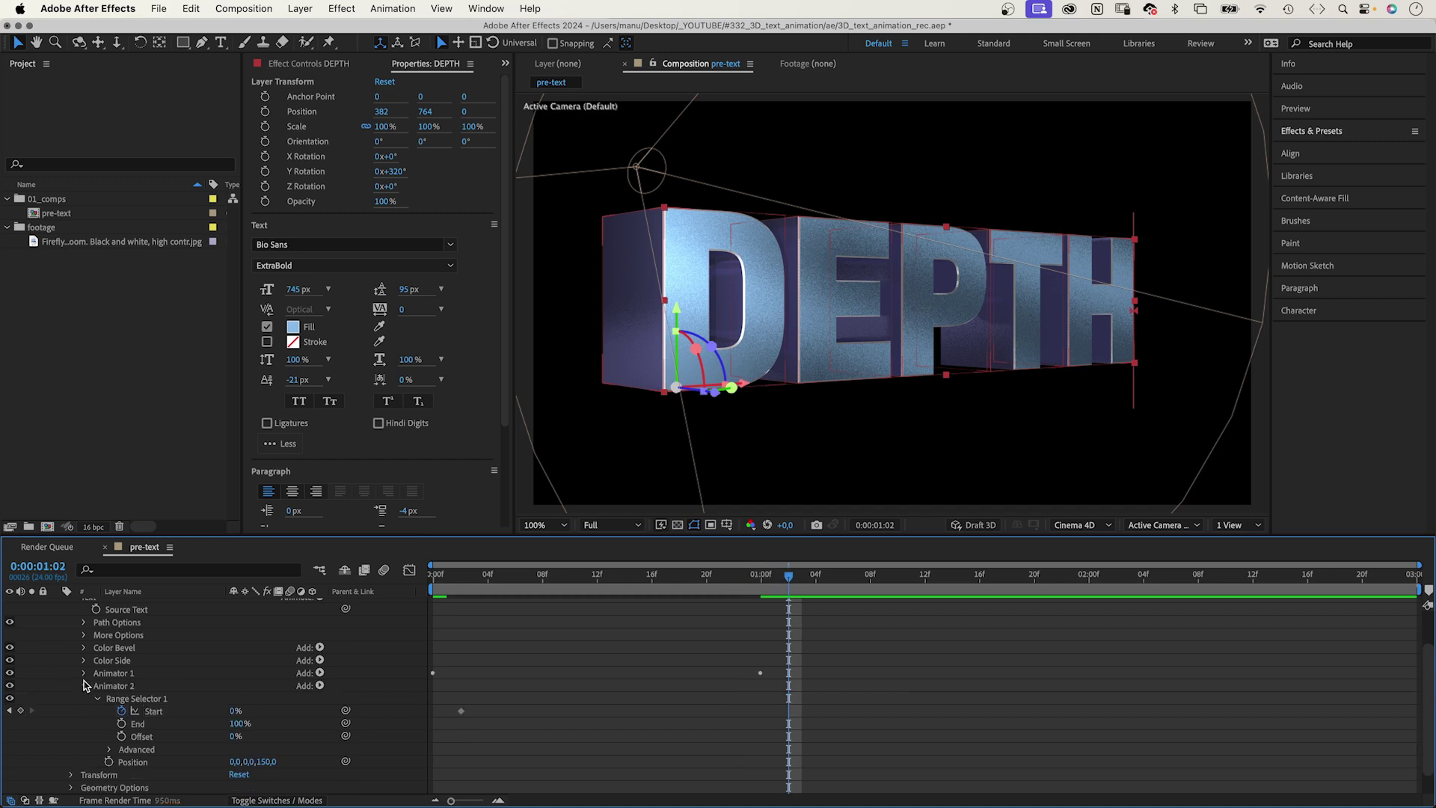
{"action": "left_click", "coordinate": [234, 710]}
{"action": "key", "text": "Return"}
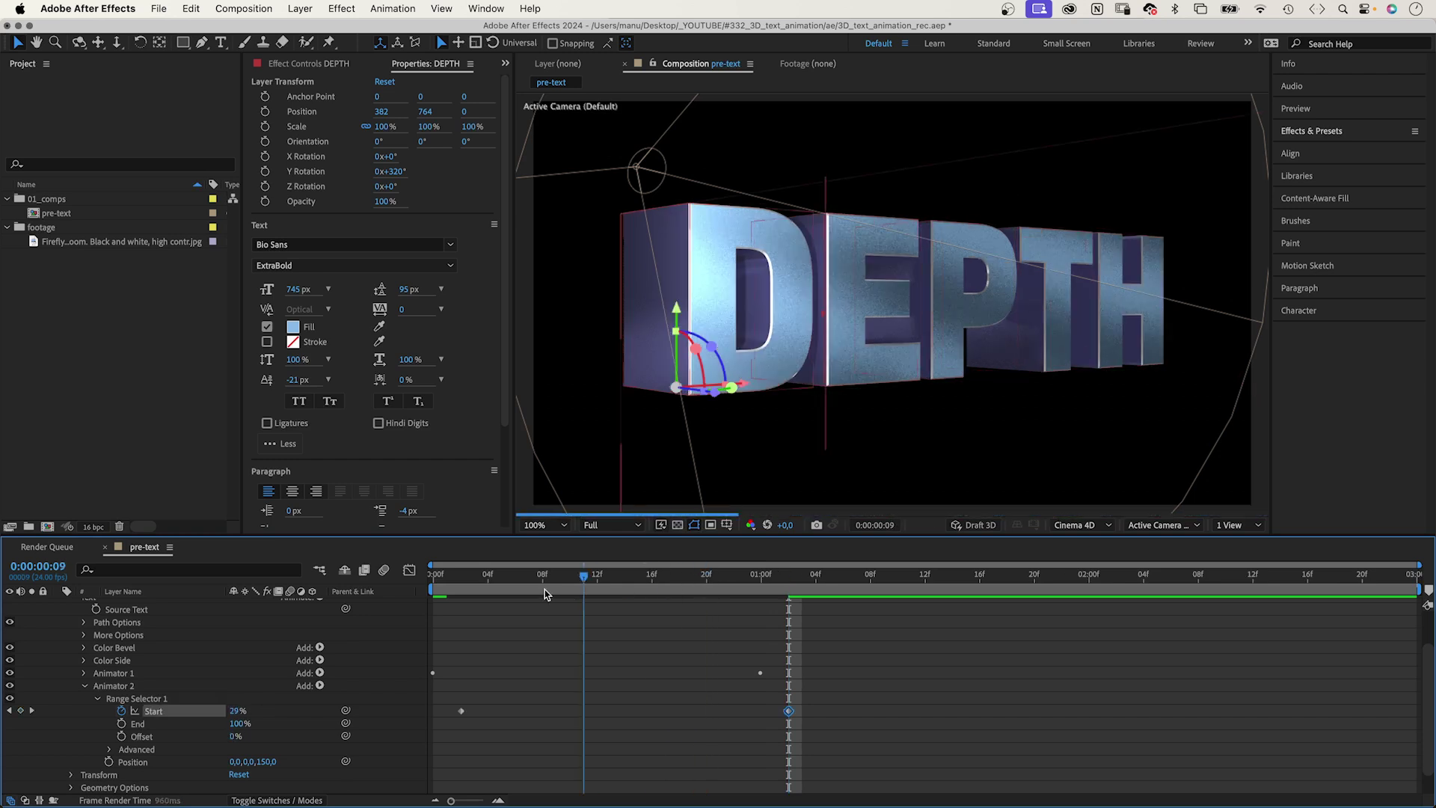
{"action": "key", "text": "space"}
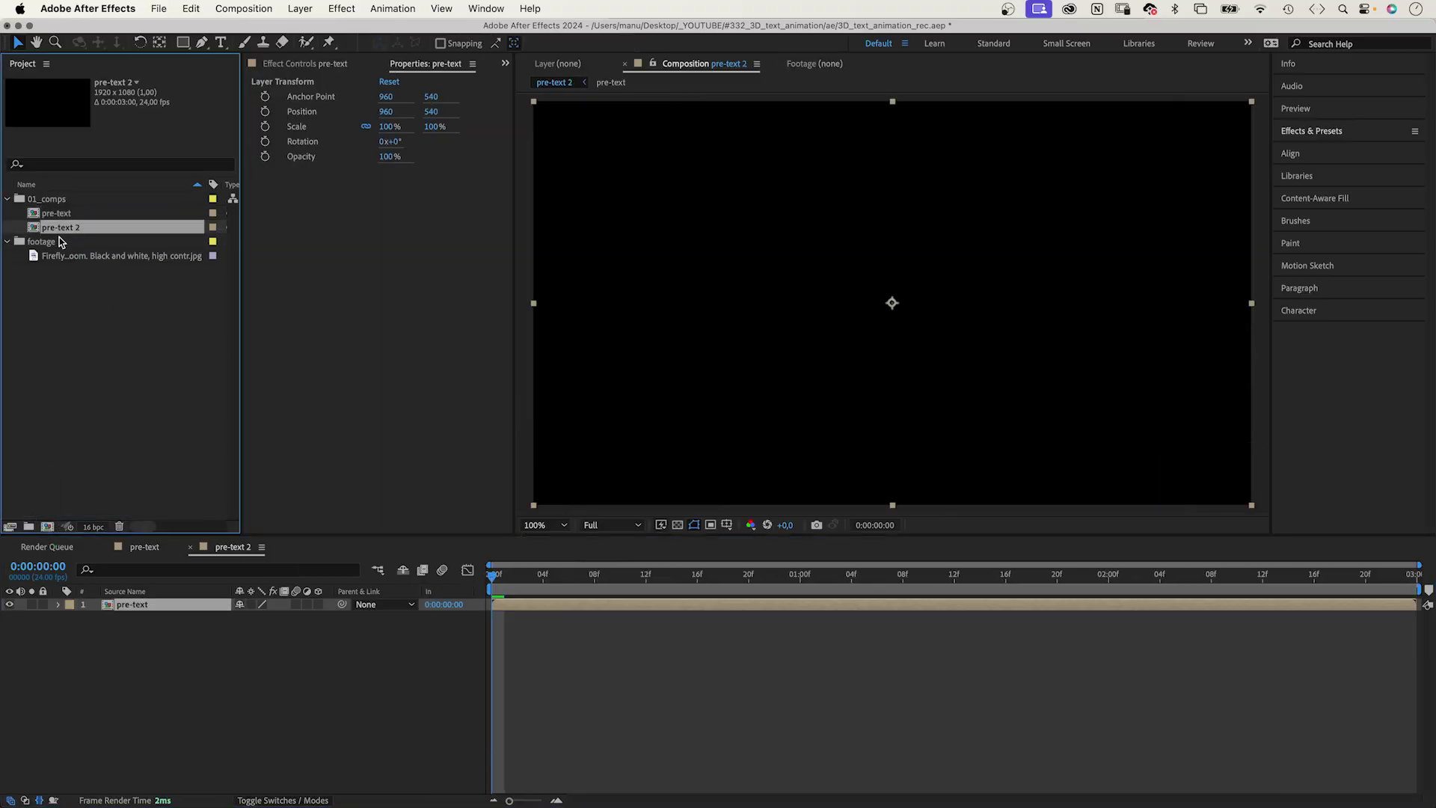
Rename pre-text 2 to '3D text animation' and switch its renderer to Classic 3D
{"action": "key", "text": "Return"}
{"action": "type", "text": "3D"}
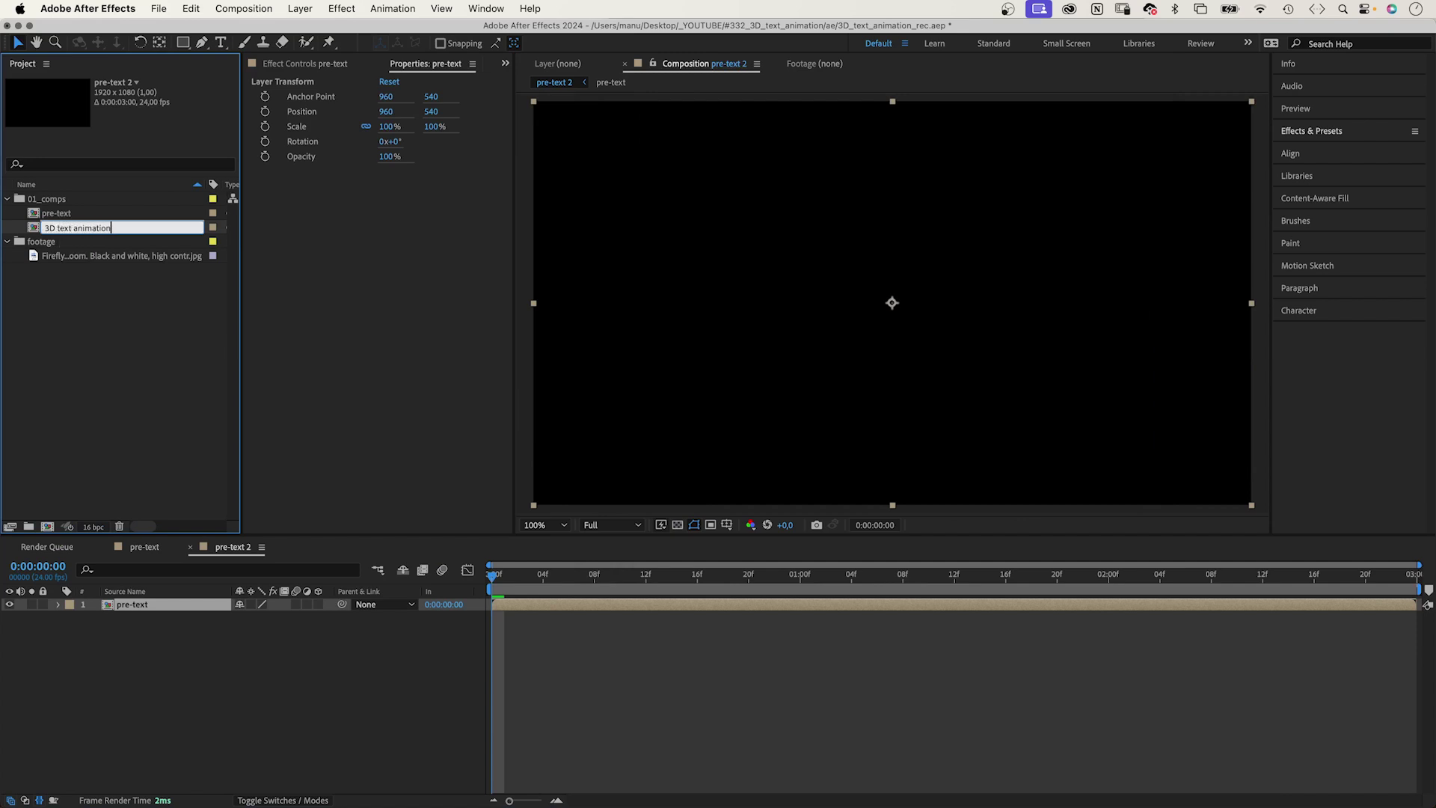
{"action": "key", "text": "Return"}
{"action": "key", "text": "ctrl+k"}
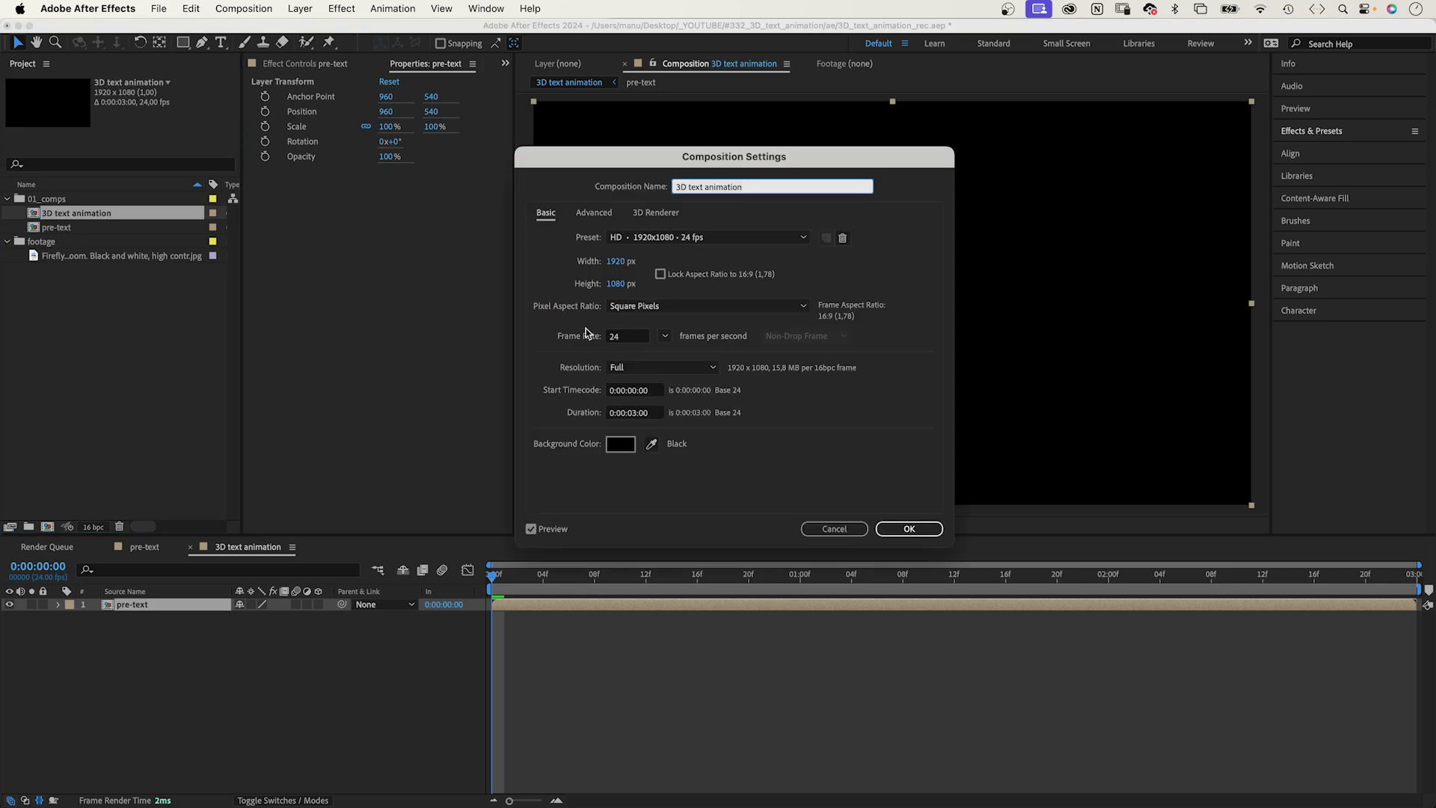
{"action": "left_click", "coordinate": [653, 214]}
{"action": "left_click", "coordinate": [615, 279]}
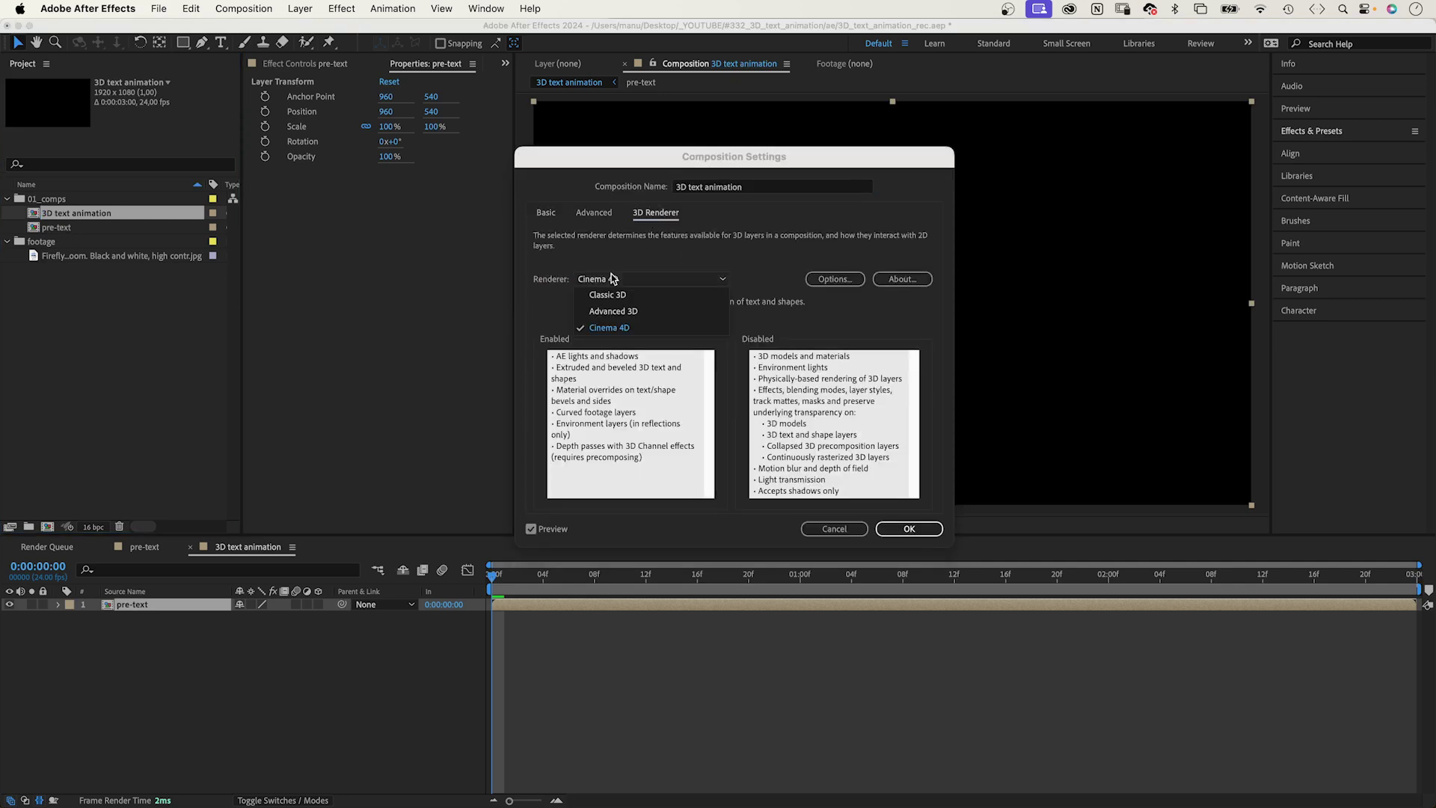
{"action": "left_click", "coordinate": [622, 296]}
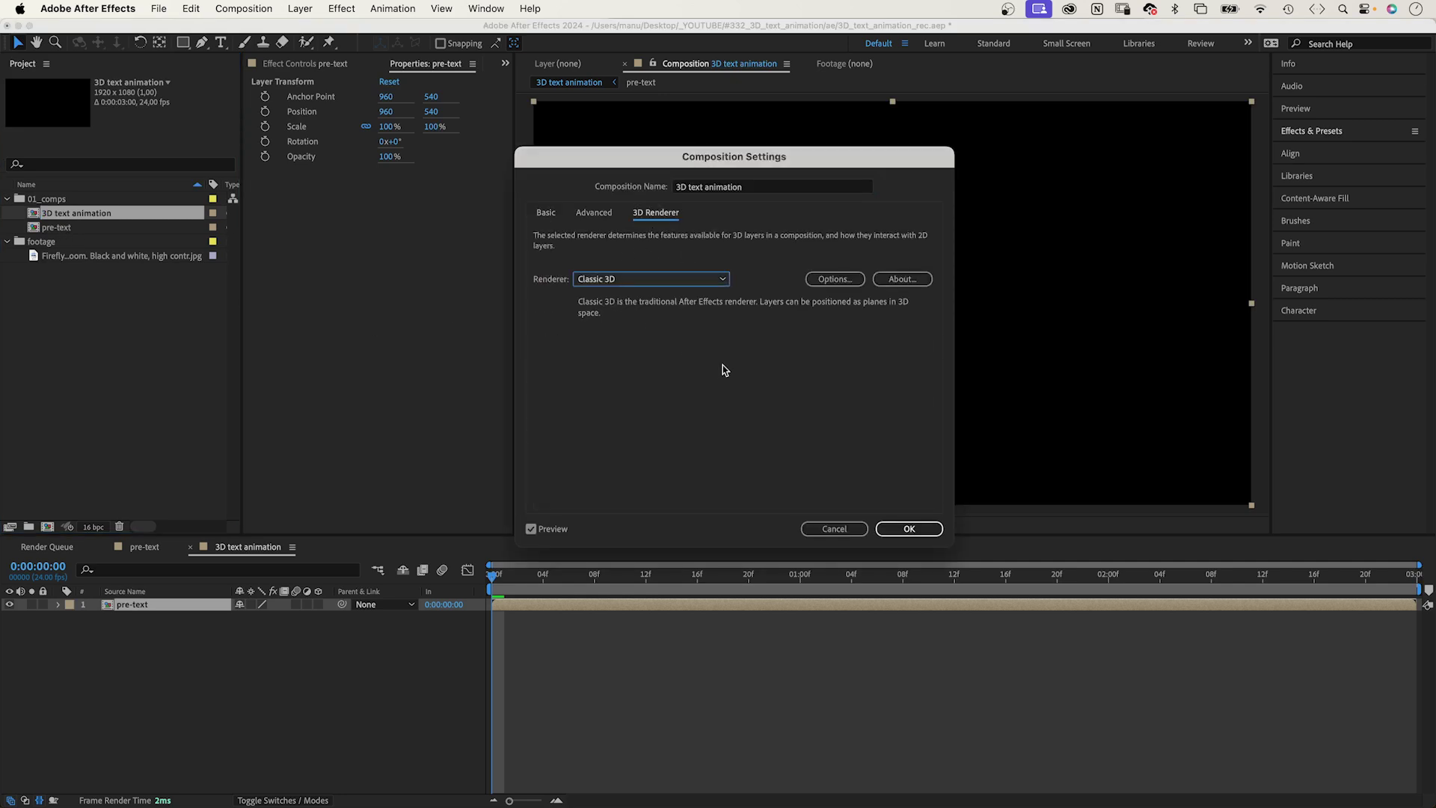
{"action": "left_click", "coordinate": [909, 529]}
{"action": "left_click_drag", "start_coordinate": [504, 581], "coordinate": [825, 567]}
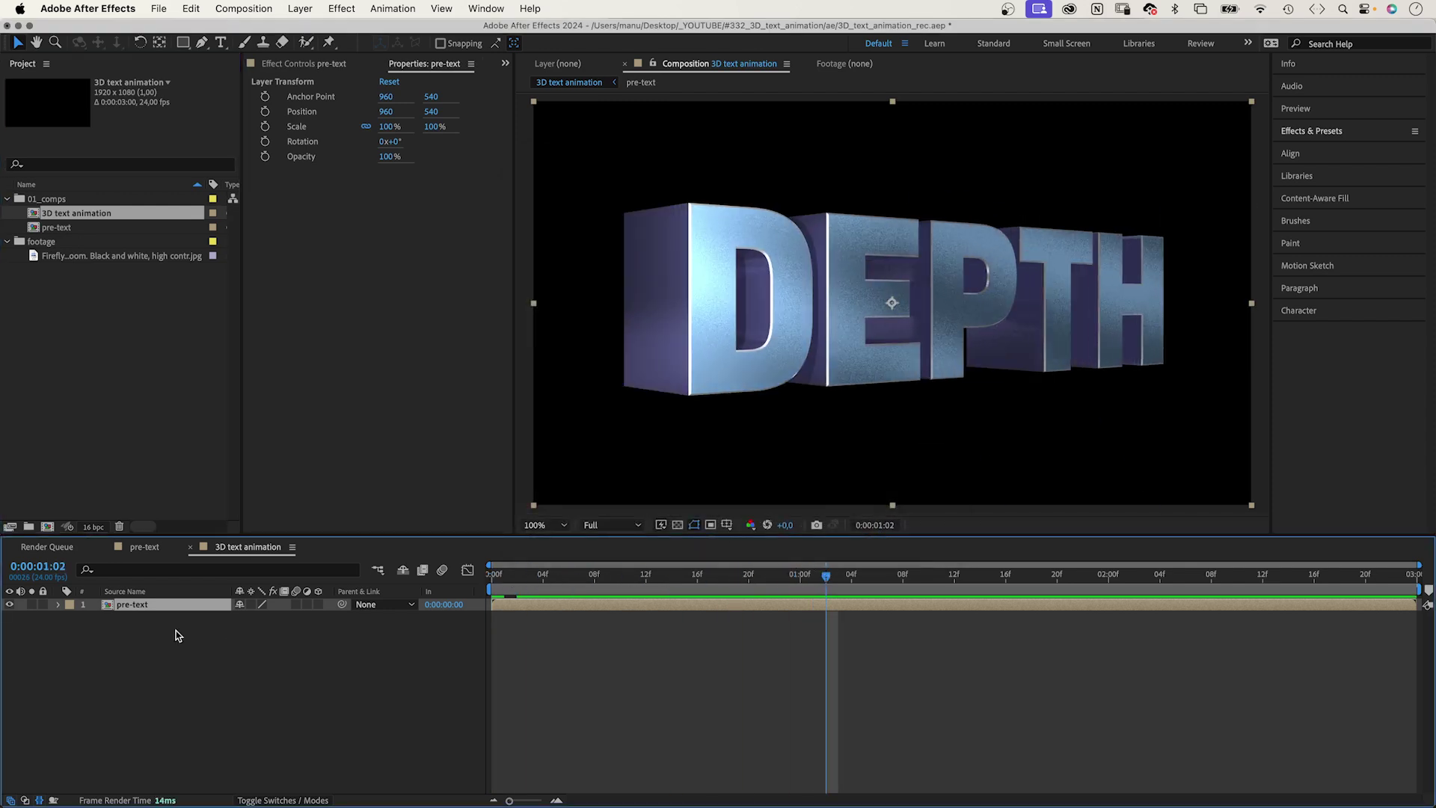
Add a pink Stroke layer style of size 5 to the pre-text layer
{"action": "right_click", "coordinate": [138, 608]}
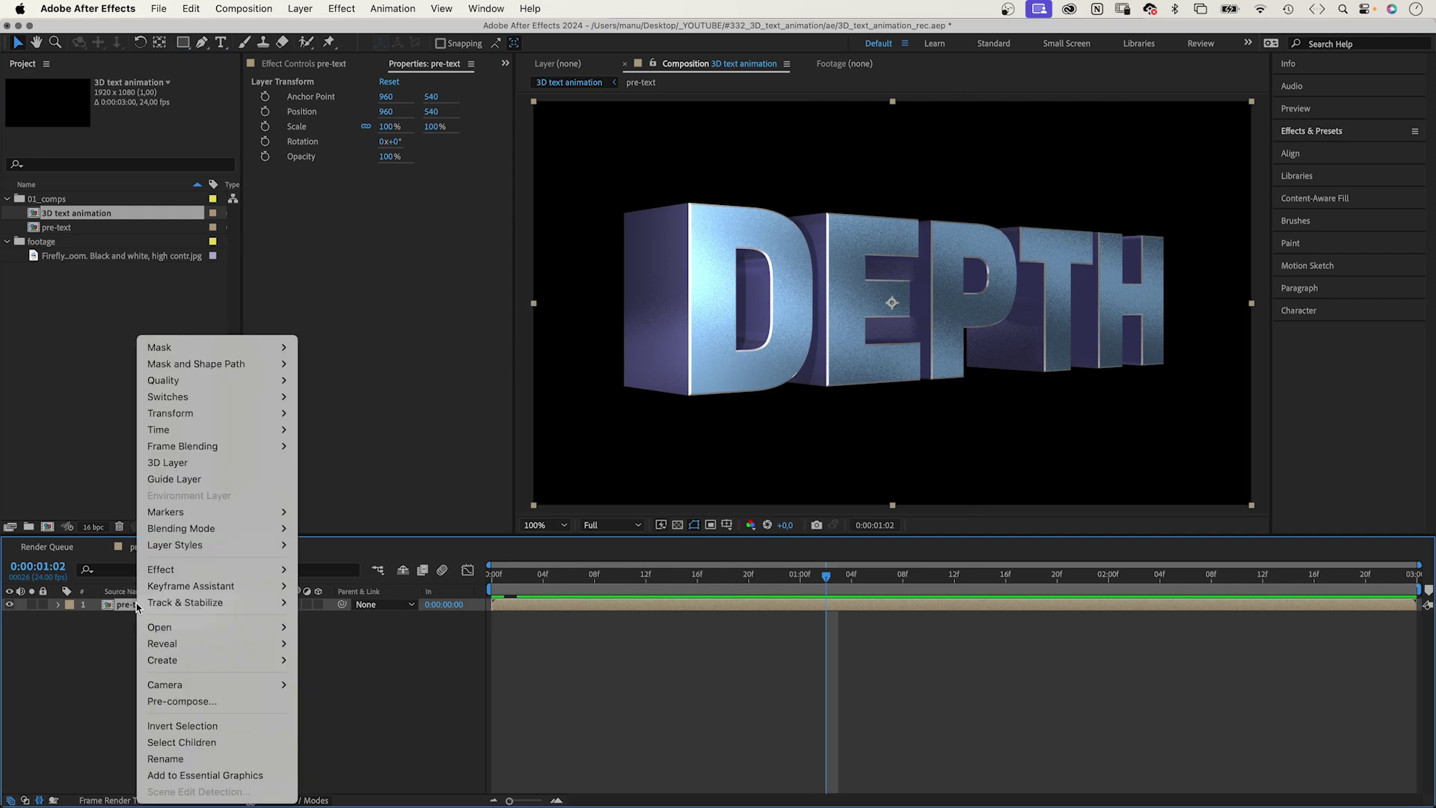
{"action": "mouse_move", "coordinate": [175, 543]}
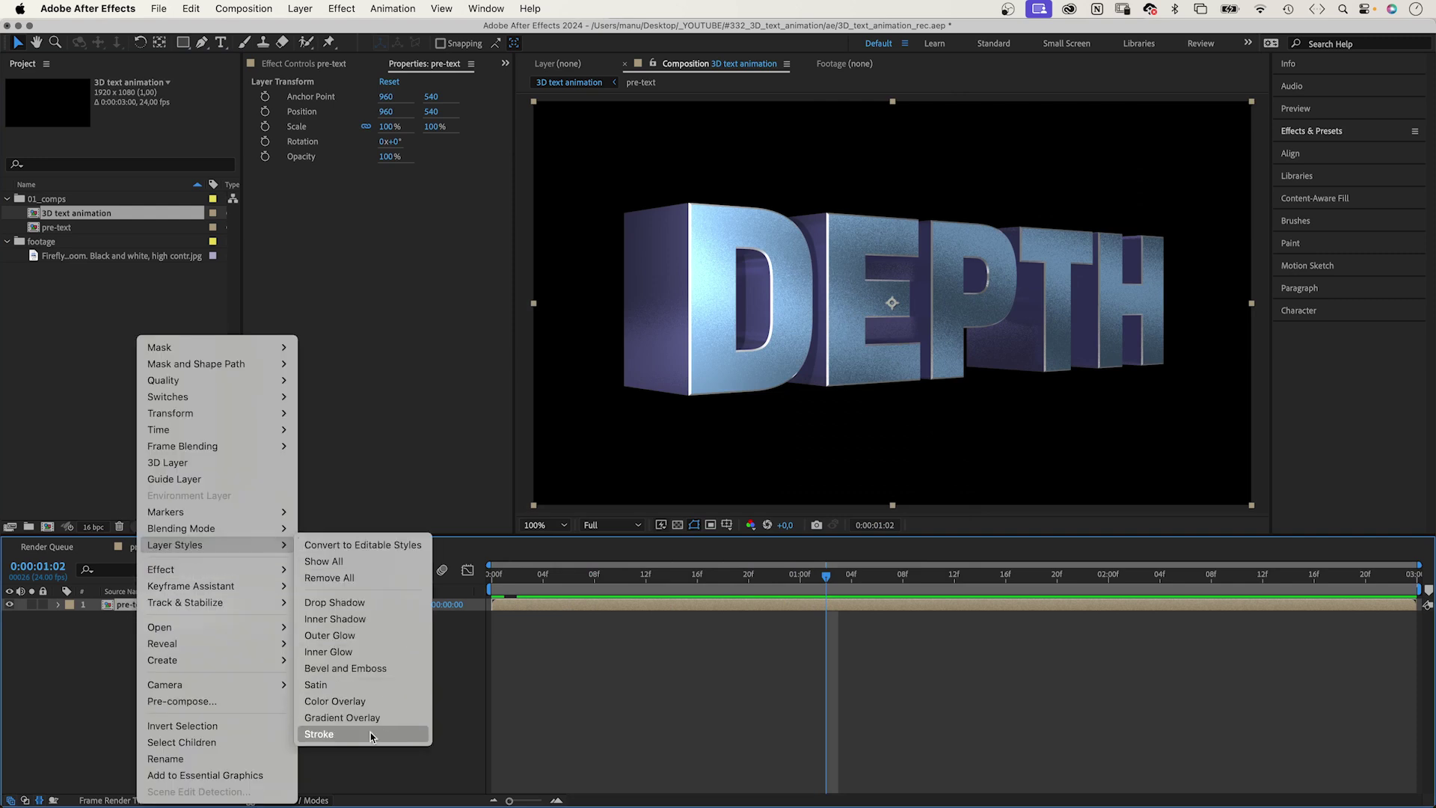
{"action": "left_click", "coordinate": [358, 737]}
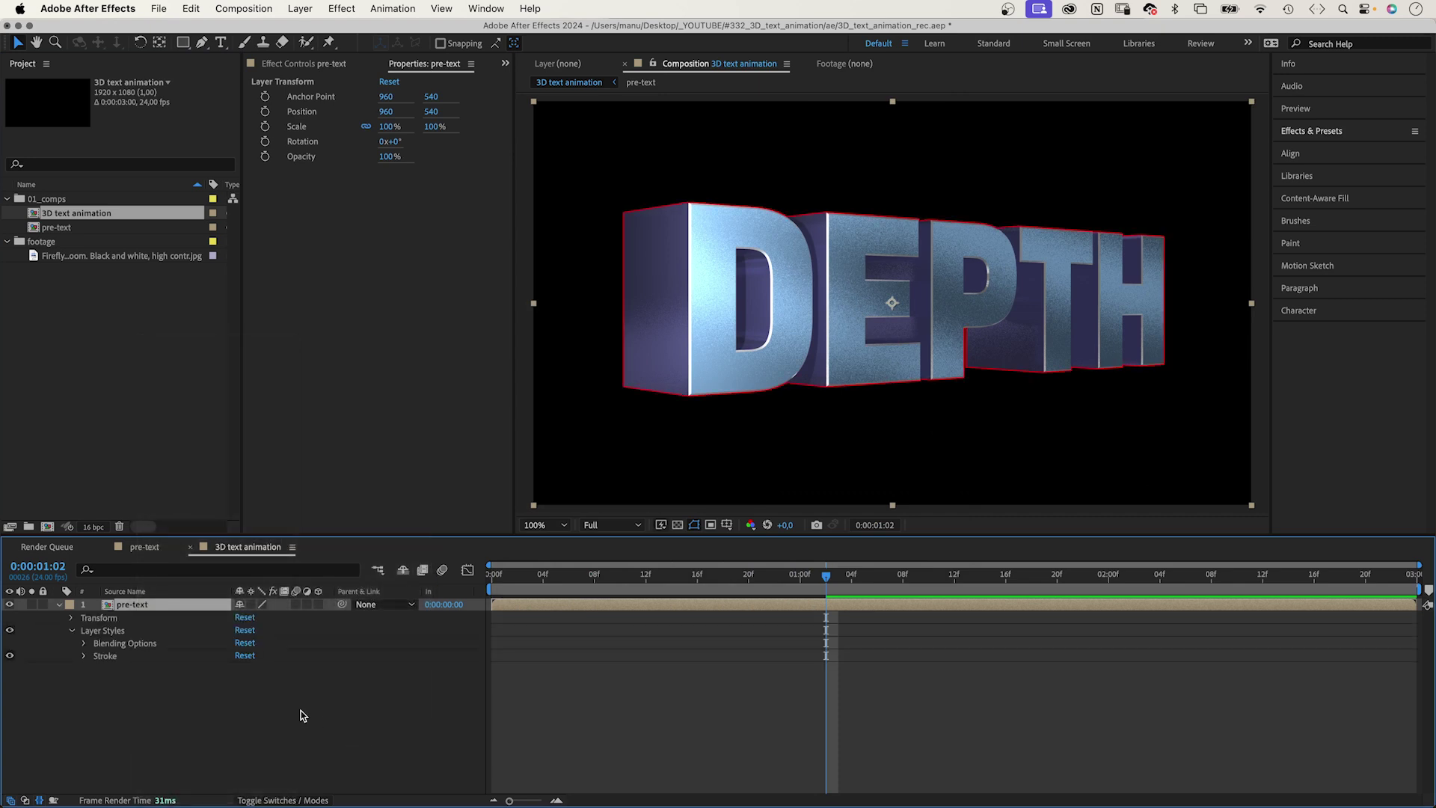
{"action": "left_click", "coordinate": [85, 657]}
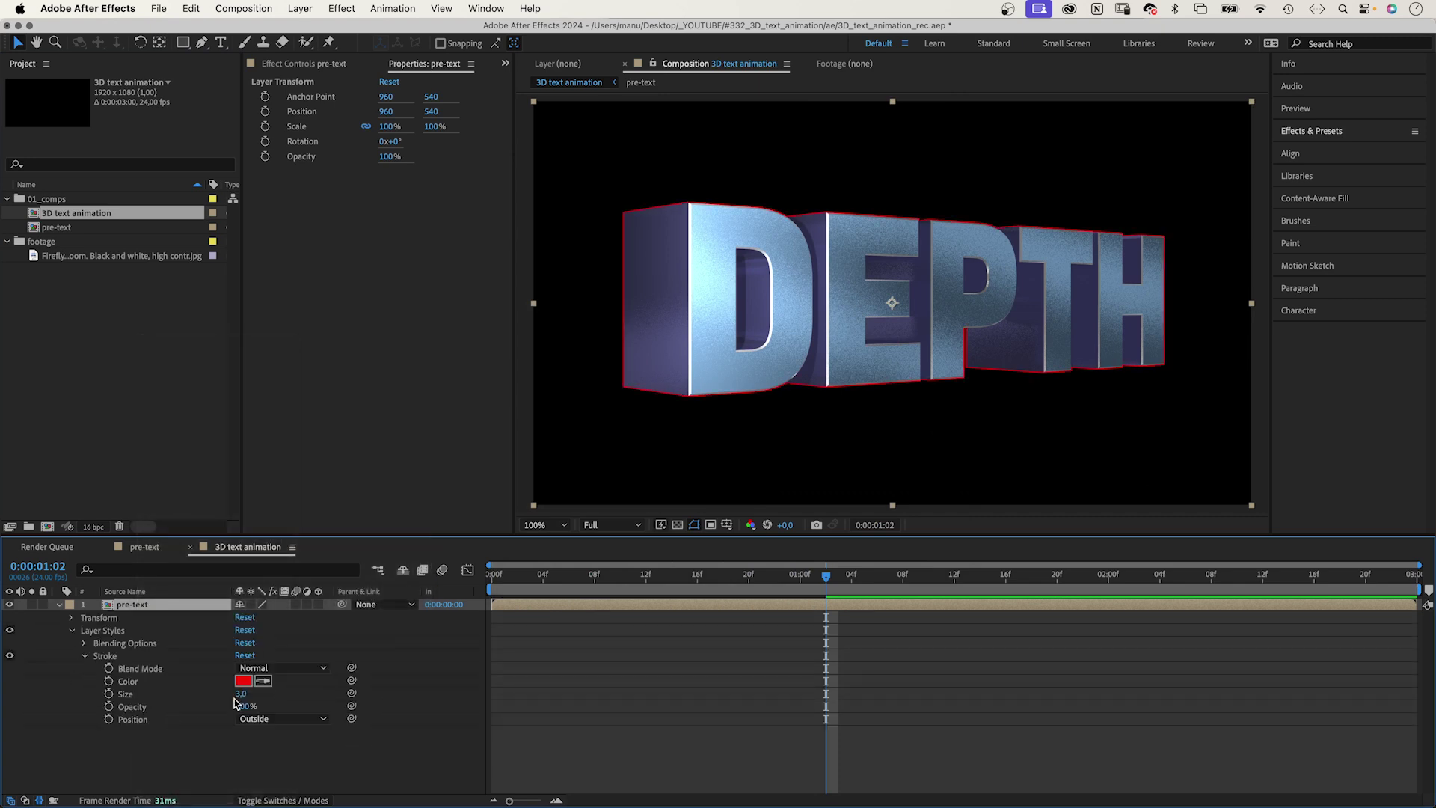
{"action": "type", "text": "5"}
{"action": "key", "text": "Return"}
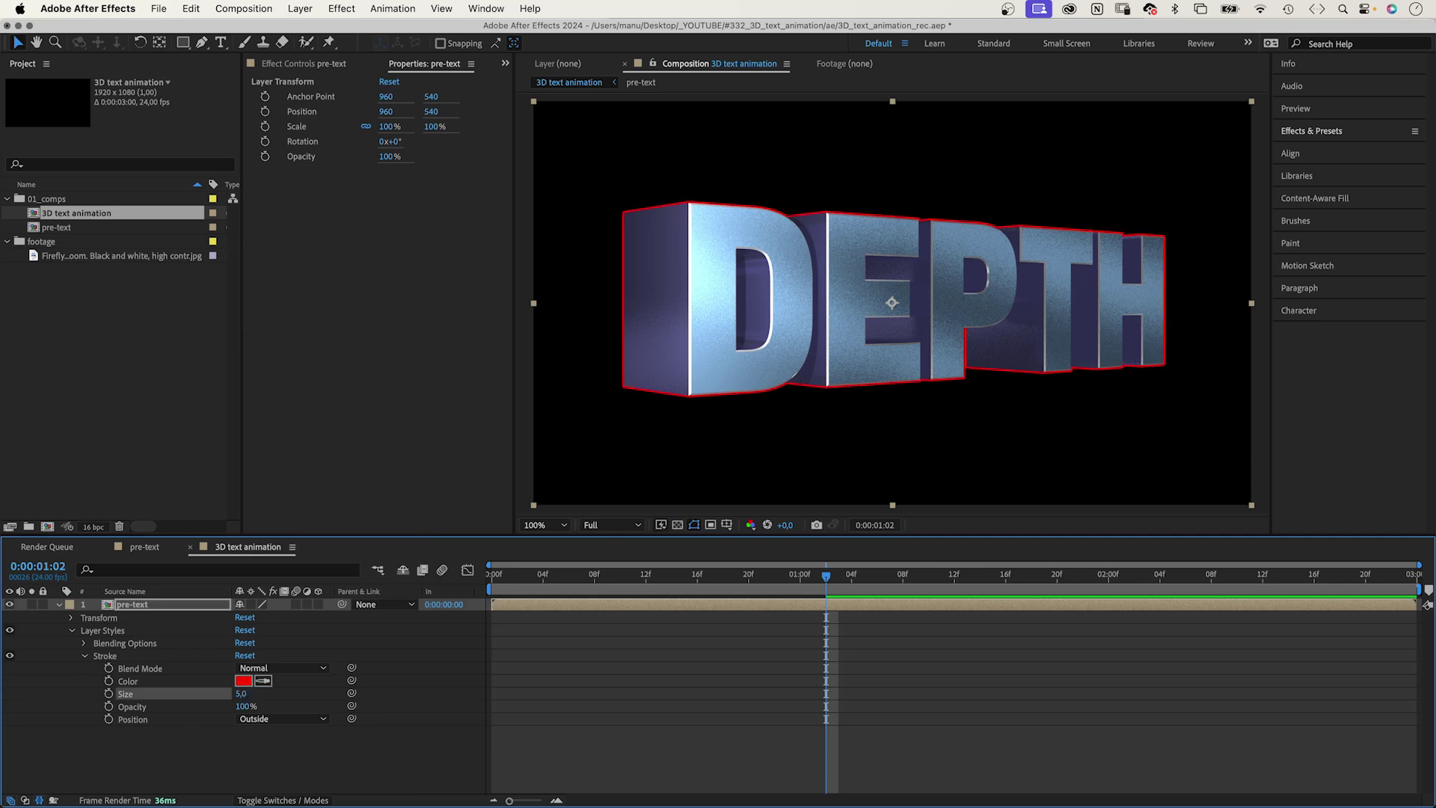
{"action": "left_click", "coordinate": [244, 681]}
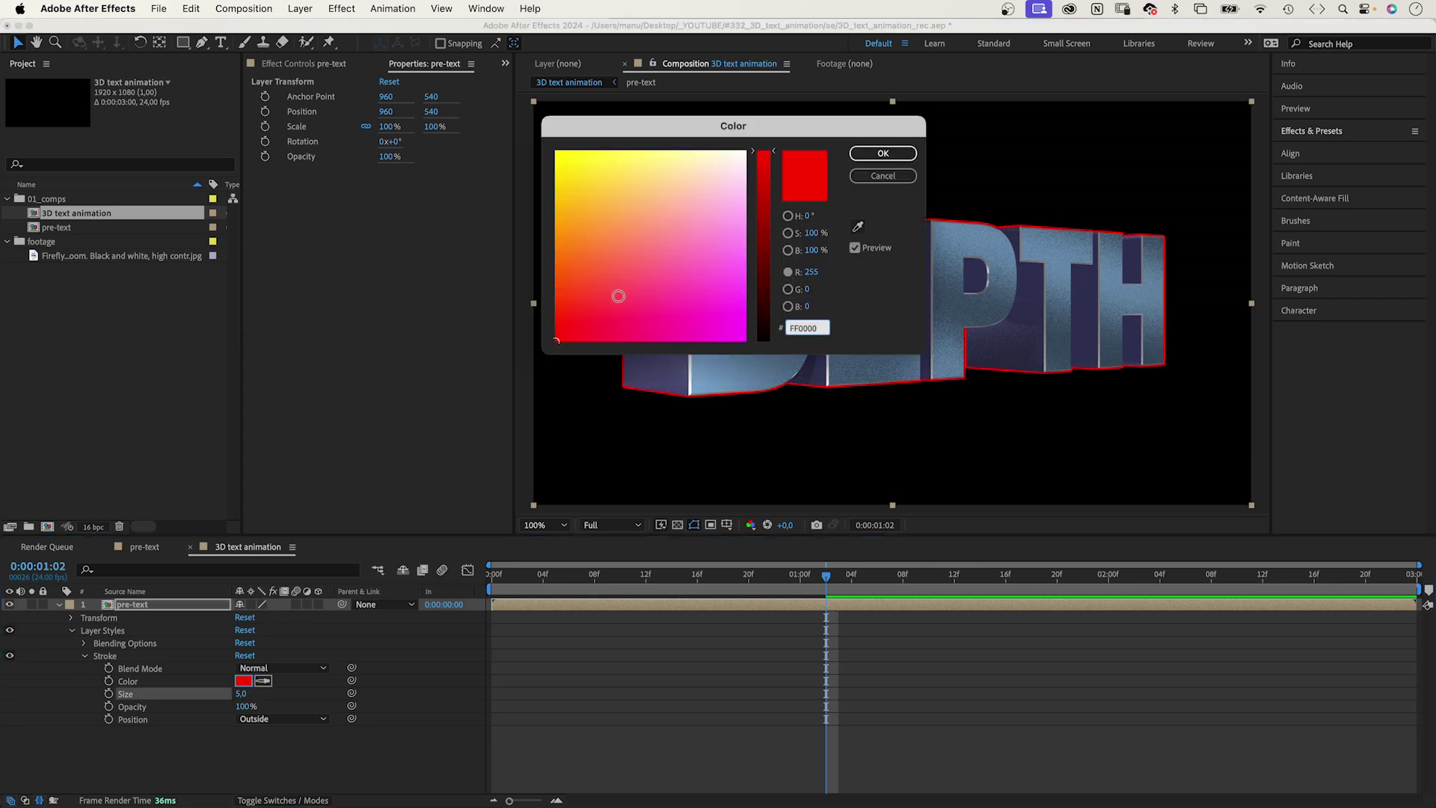
{"action": "left_click", "coordinate": [644, 278]}
{"action": "left_click", "coordinate": [887, 154]}
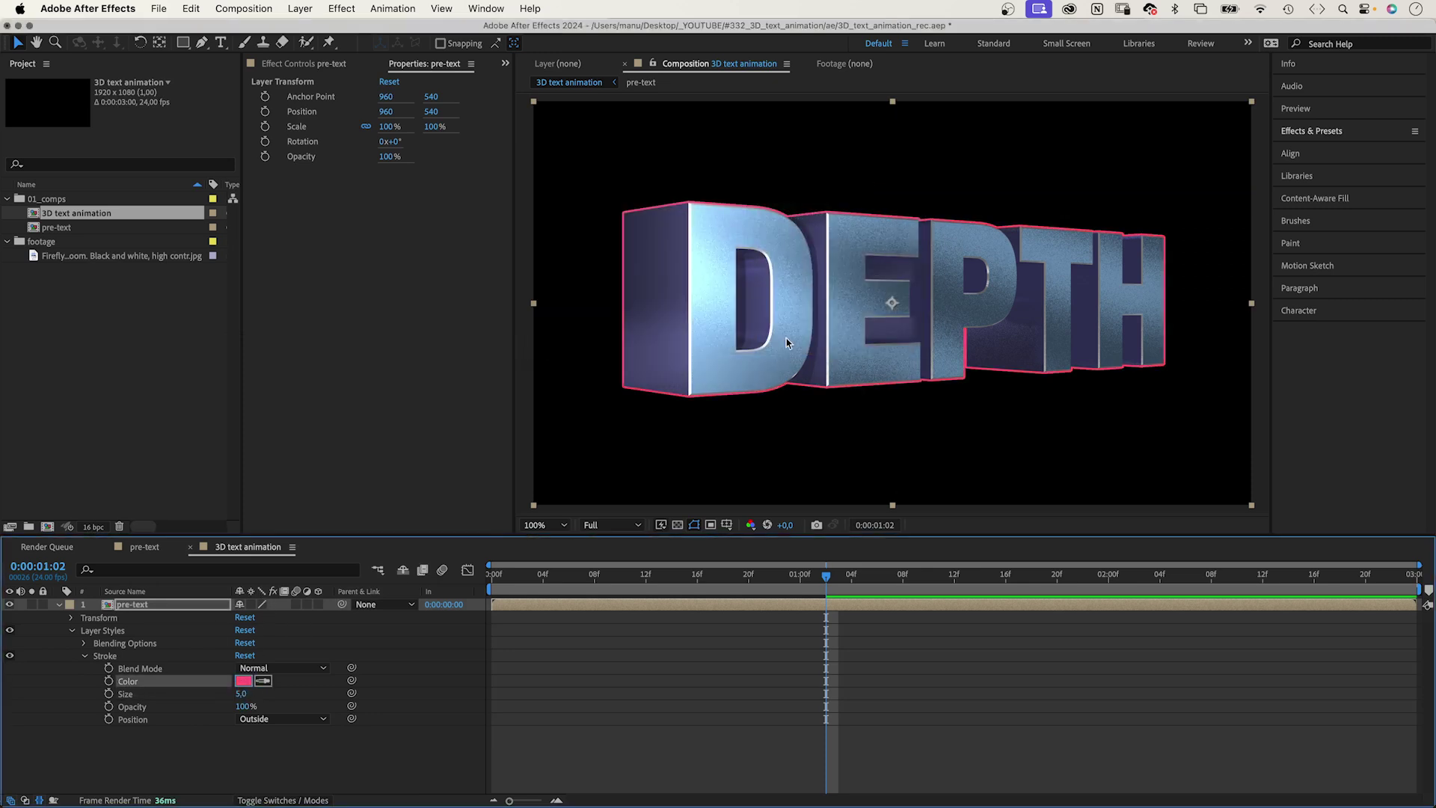
{"action": "left_click", "coordinate": [1322, 132]}
{"action": "type", "text": "cur"}
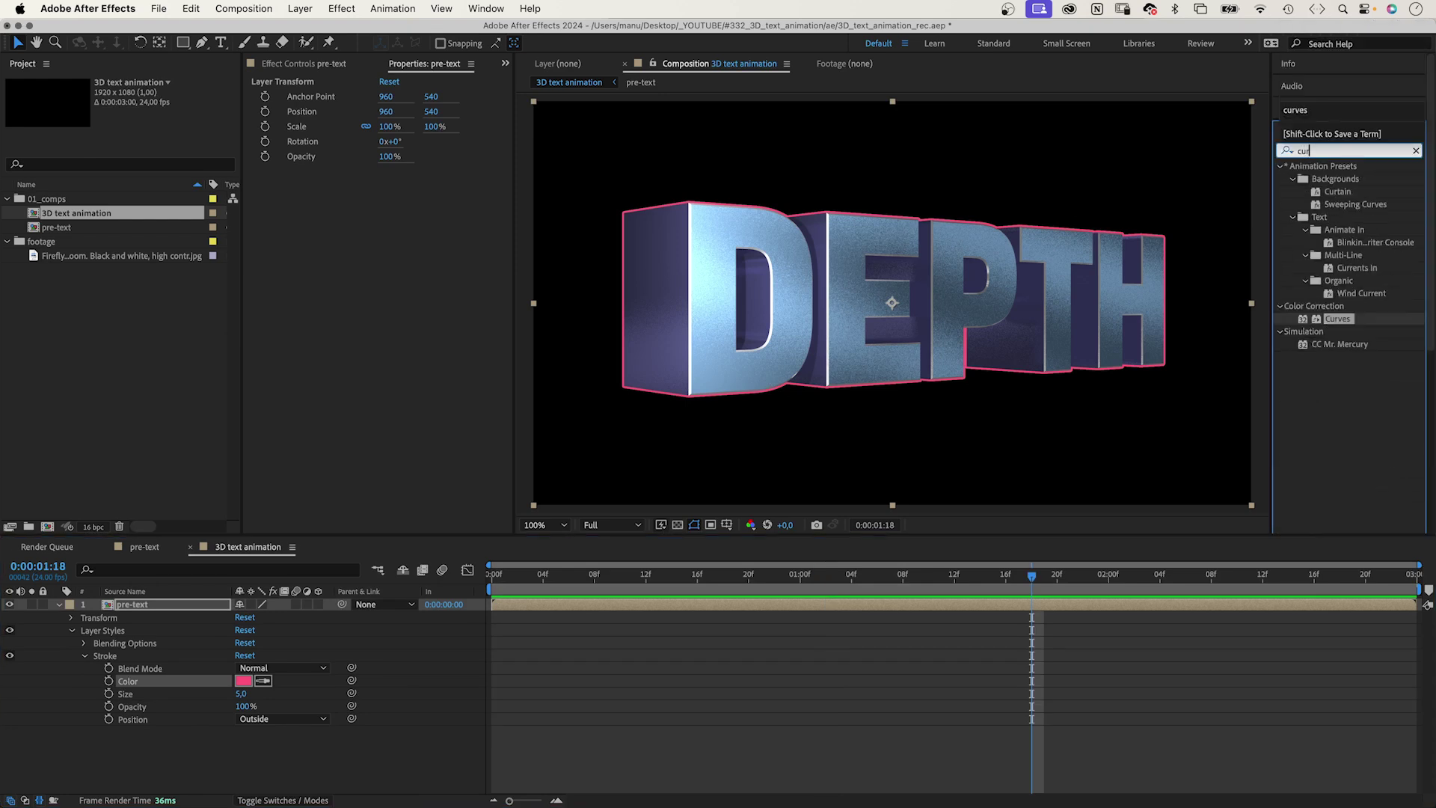
{"action": "type", "text": "ves"}
Apply Curves to pre-text, lifting highlights and darkening shadows, then preview from frame 0
{"action": "left_click_drag", "start_coordinate": [1304, 215], "coordinate": [134, 607]}
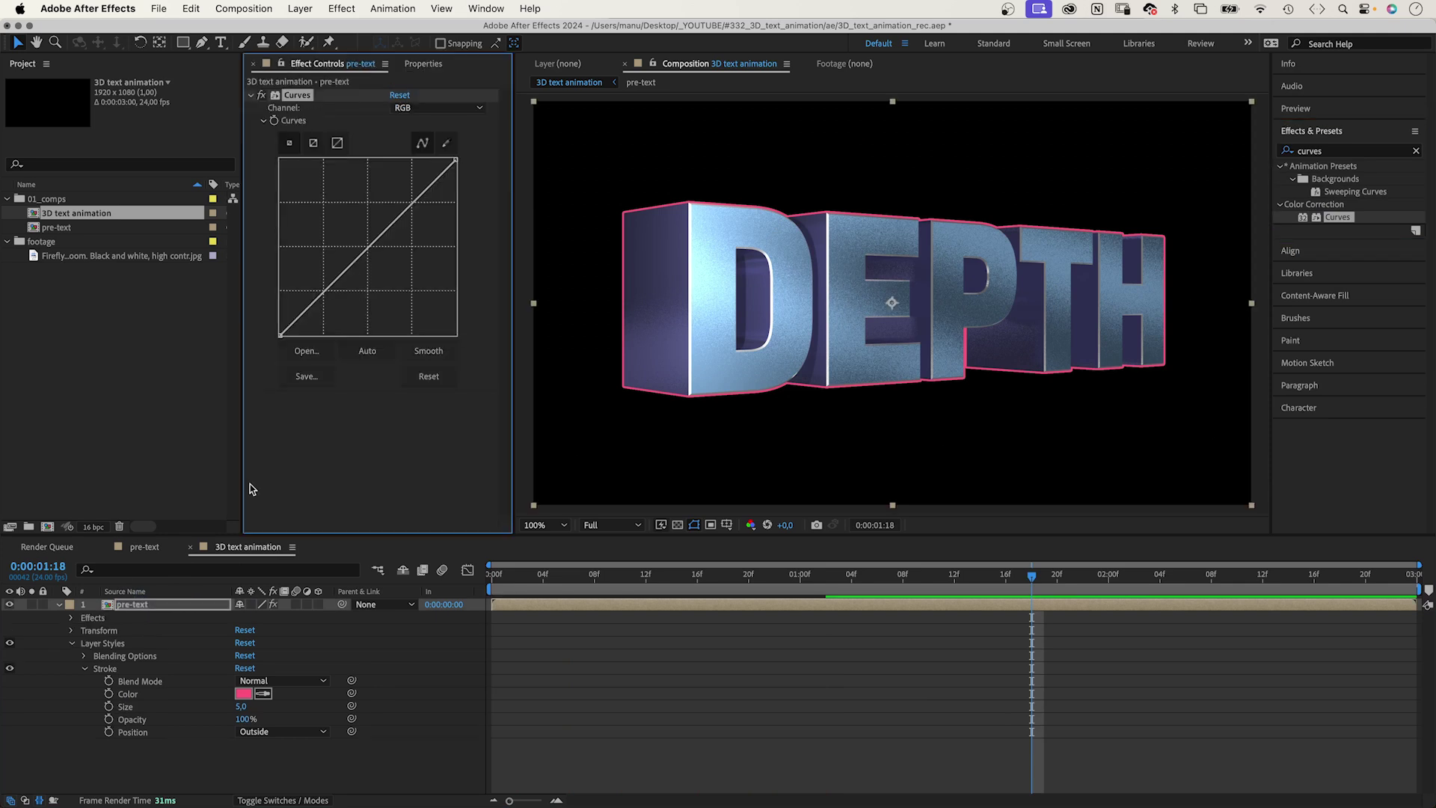
{"action": "left_click_drag", "start_coordinate": [414, 203], "coordinate": [403, 200]}
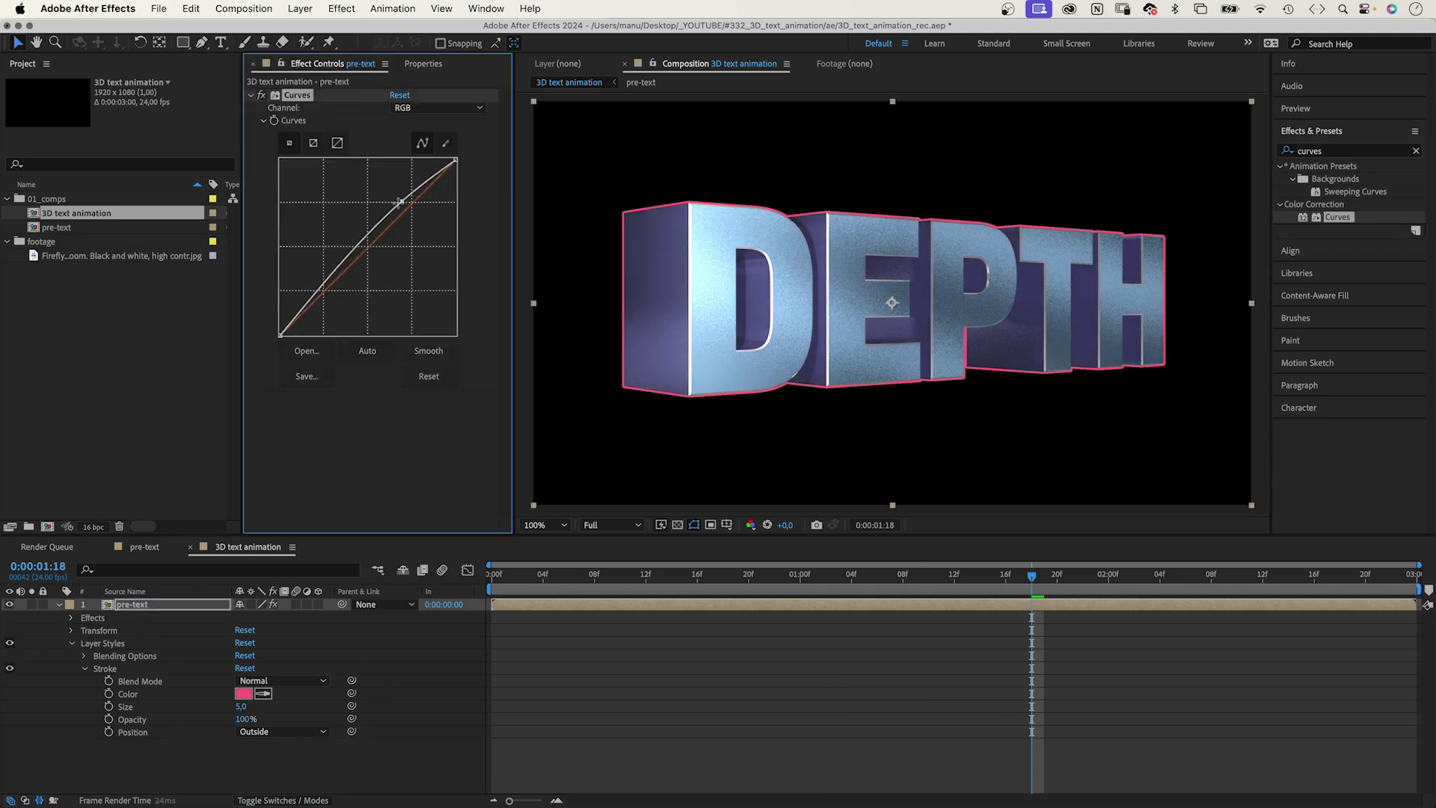
{"action": "left_click_drag", "start_coordinate": [323, 291], "coordinate": [325, 299]}
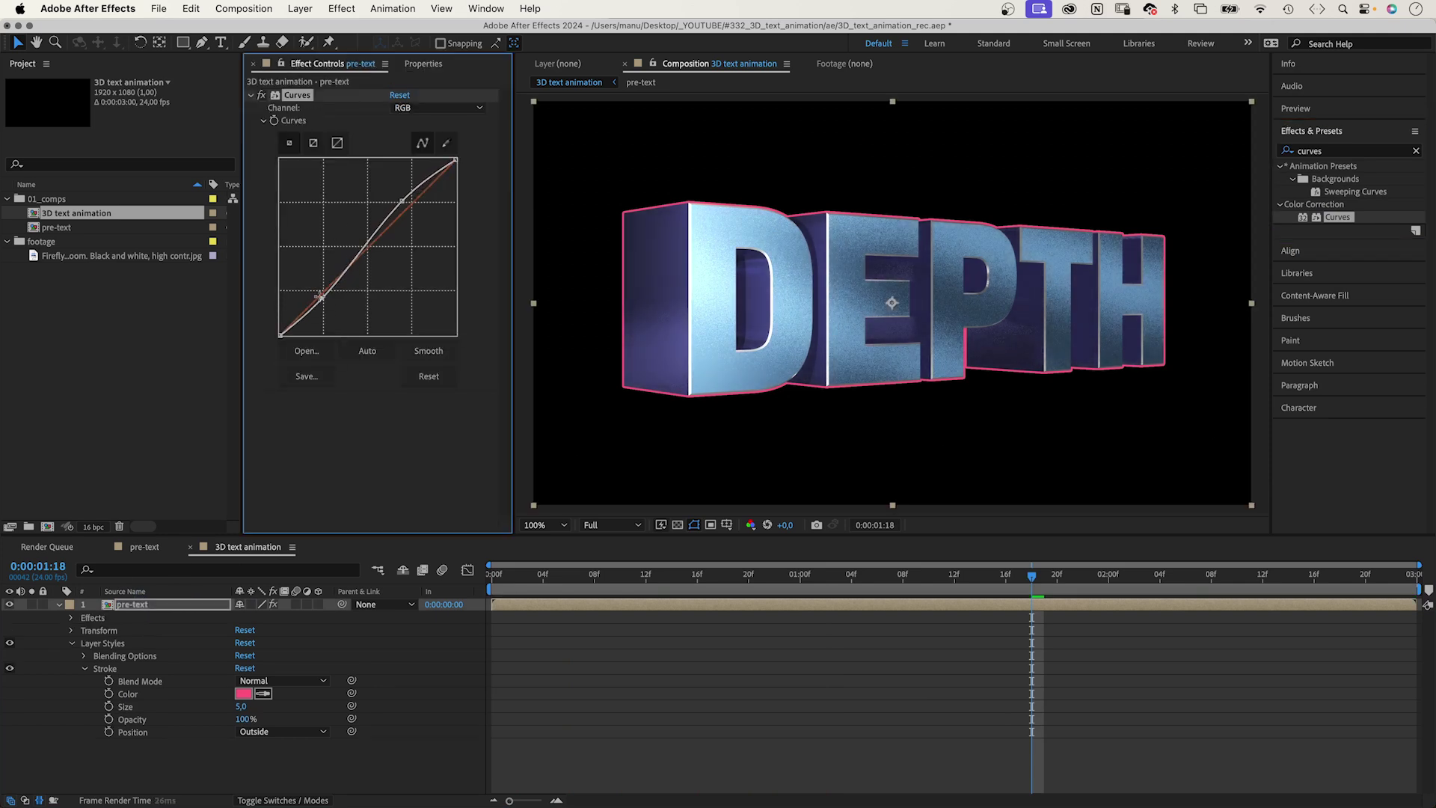
{"action": "key", "text": "Home"}
{"action": "key", "text": "space"}
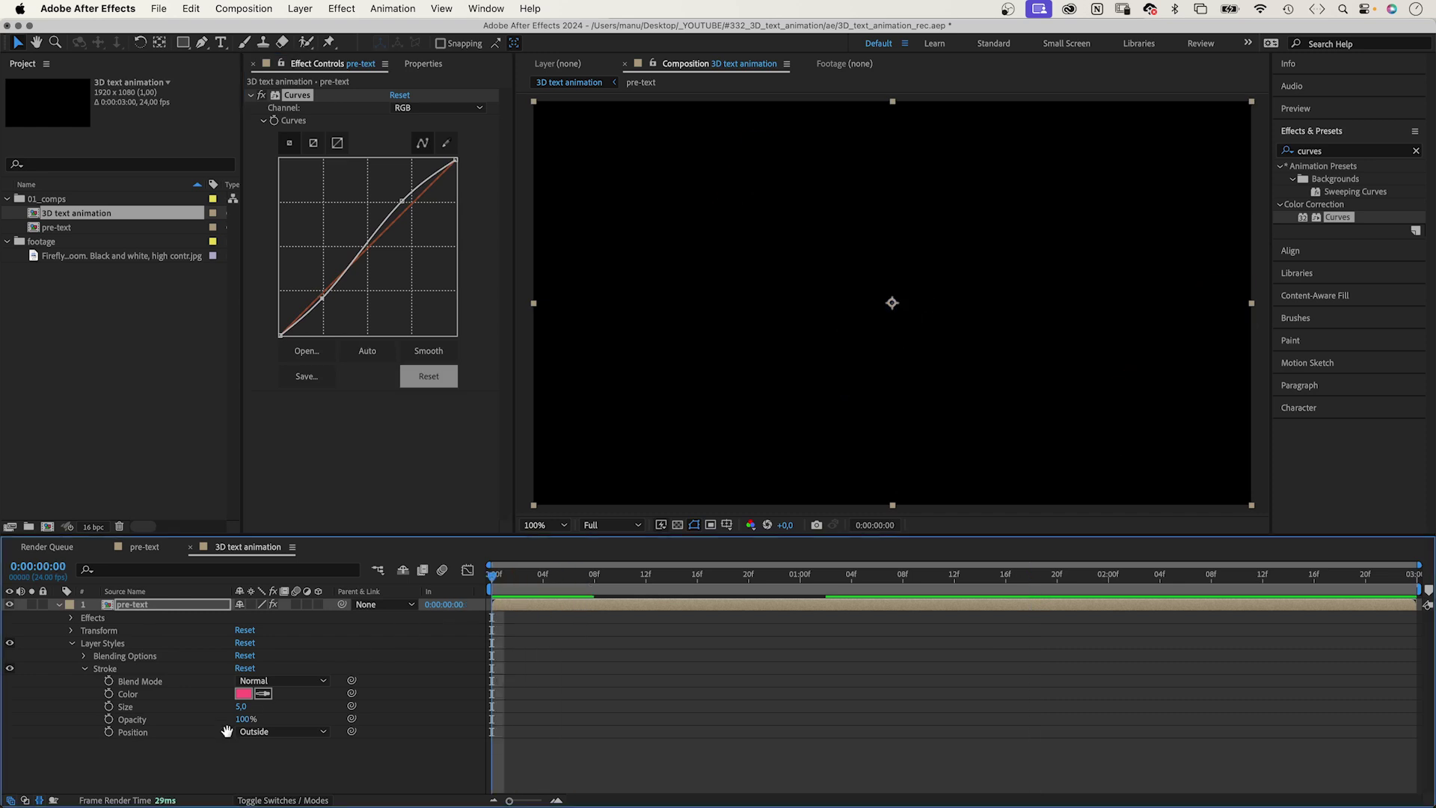